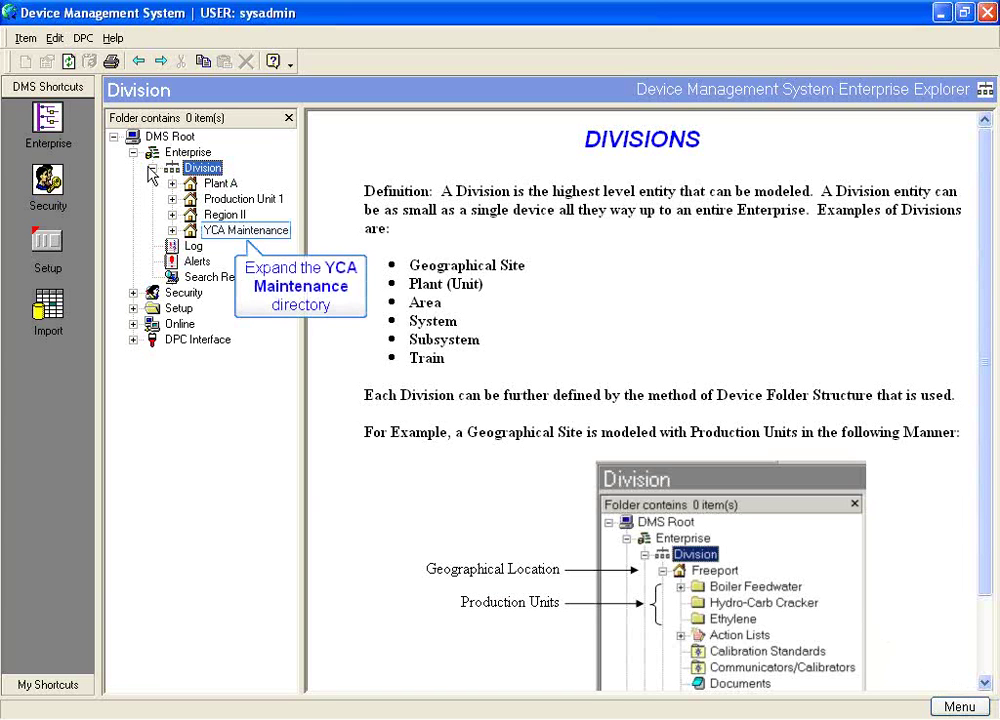
Step: Register the connected calibrator's sensor modules in the Calibration Standards folder of YCA Maintenance
click(172, 230)
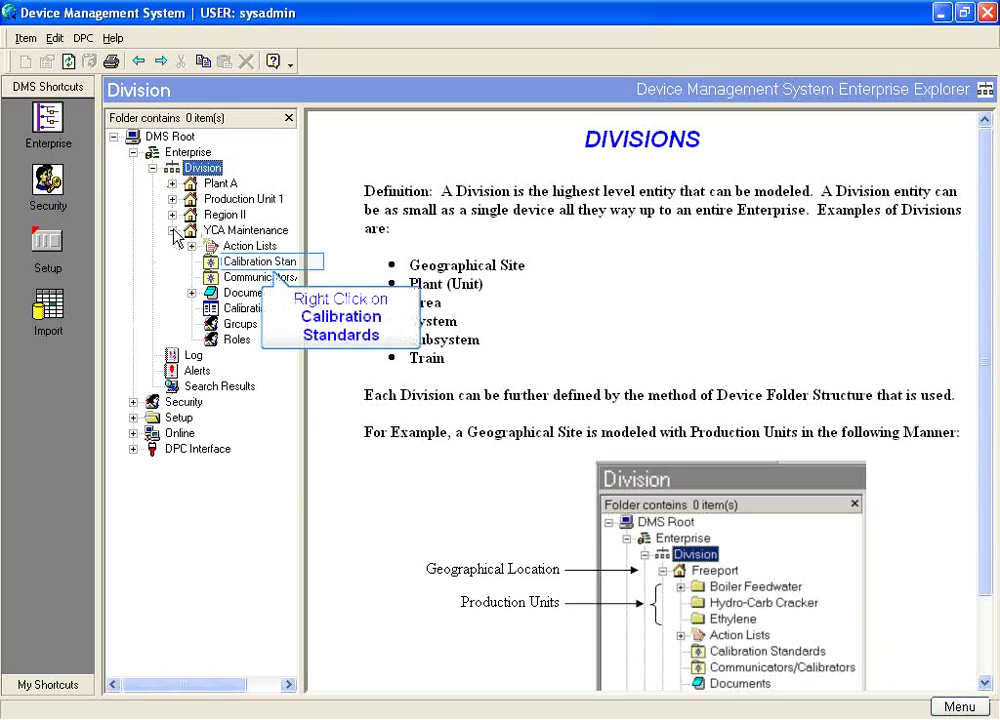
right_click(216, 266)
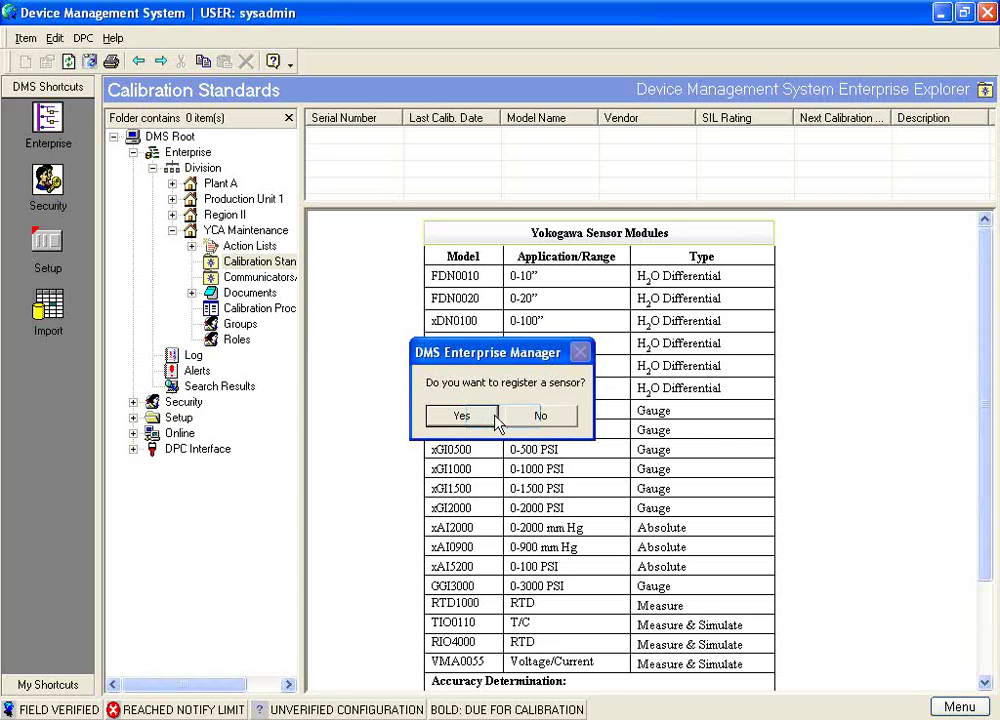
click(463, 418)
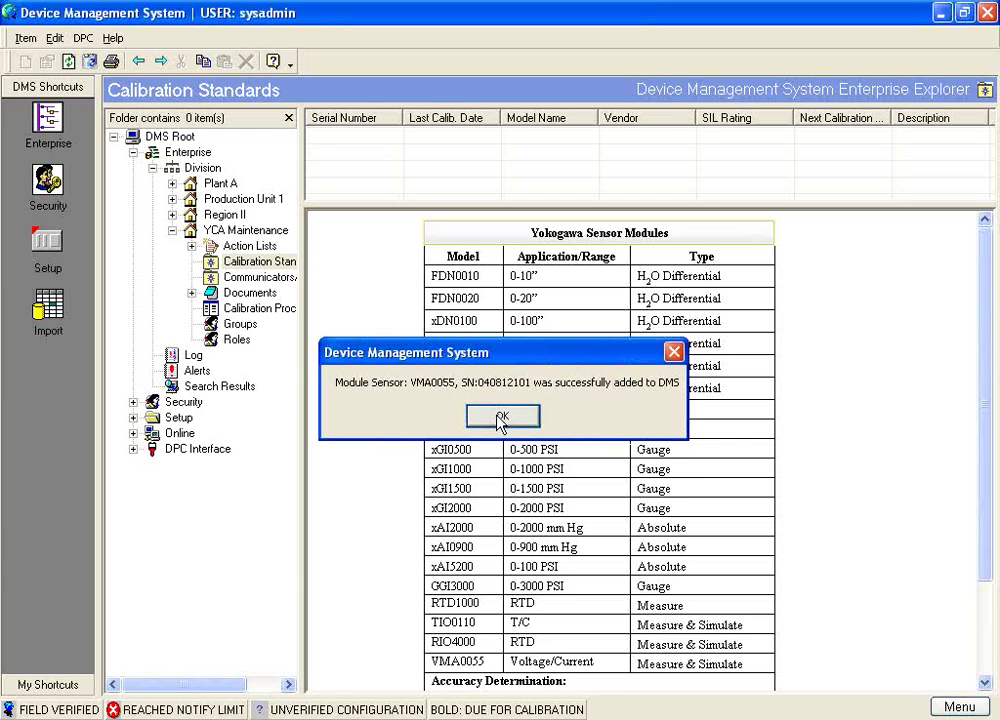
click(501, 418)
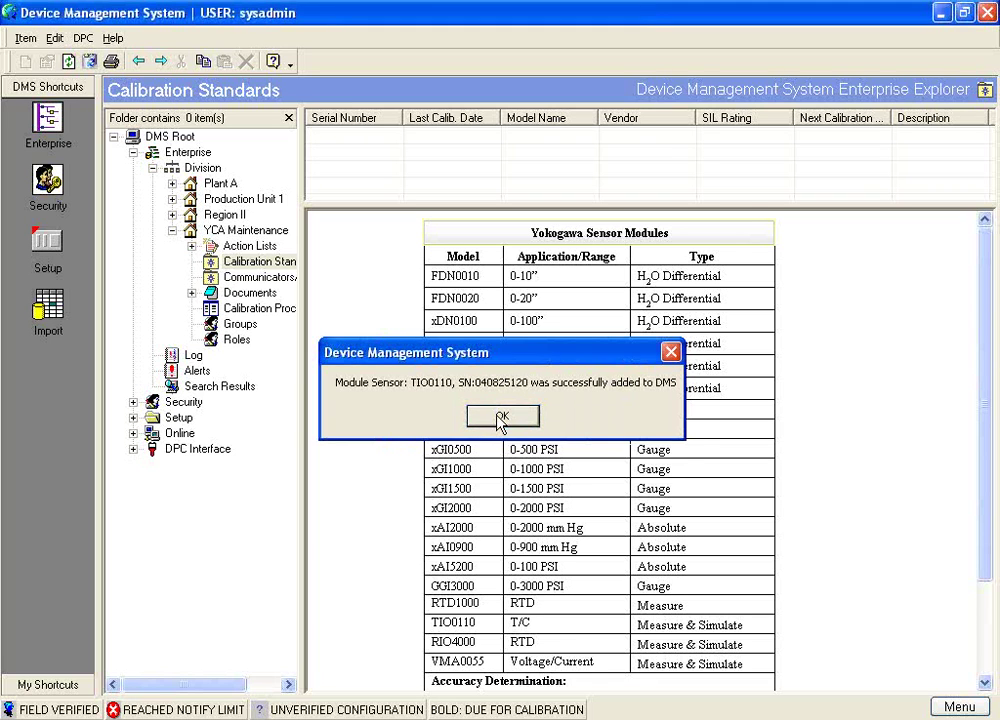
click(501, 418)
click(501, 418)
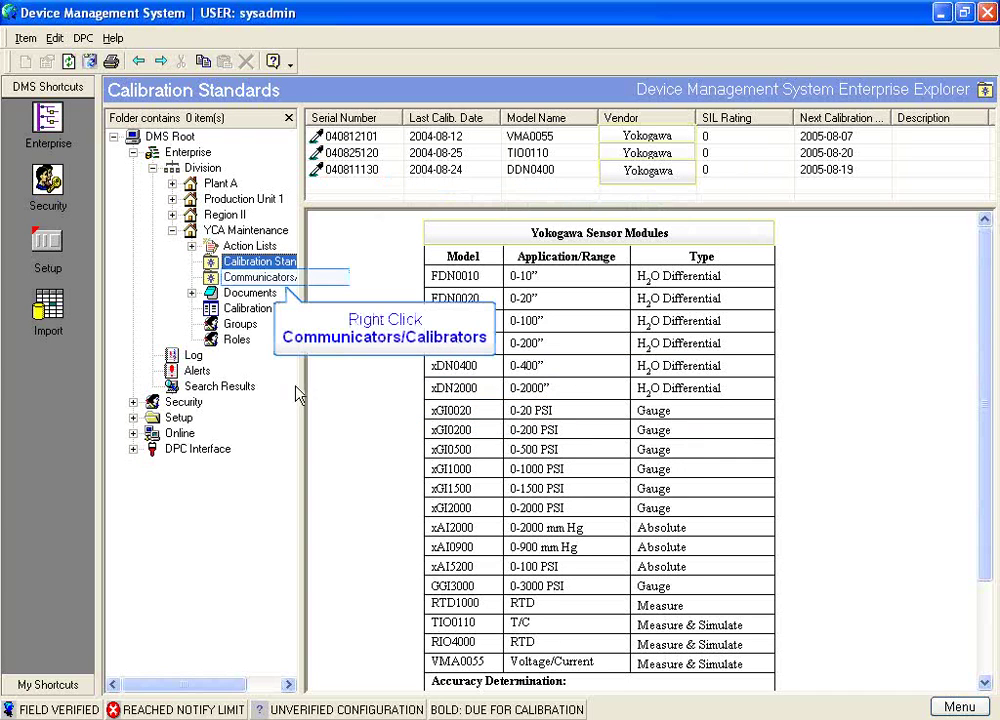
Step: Automatically import the connected DPC as a calibrator into the Communicators/Calibrators folder of YCA Maintenance
right_click(215, 280)
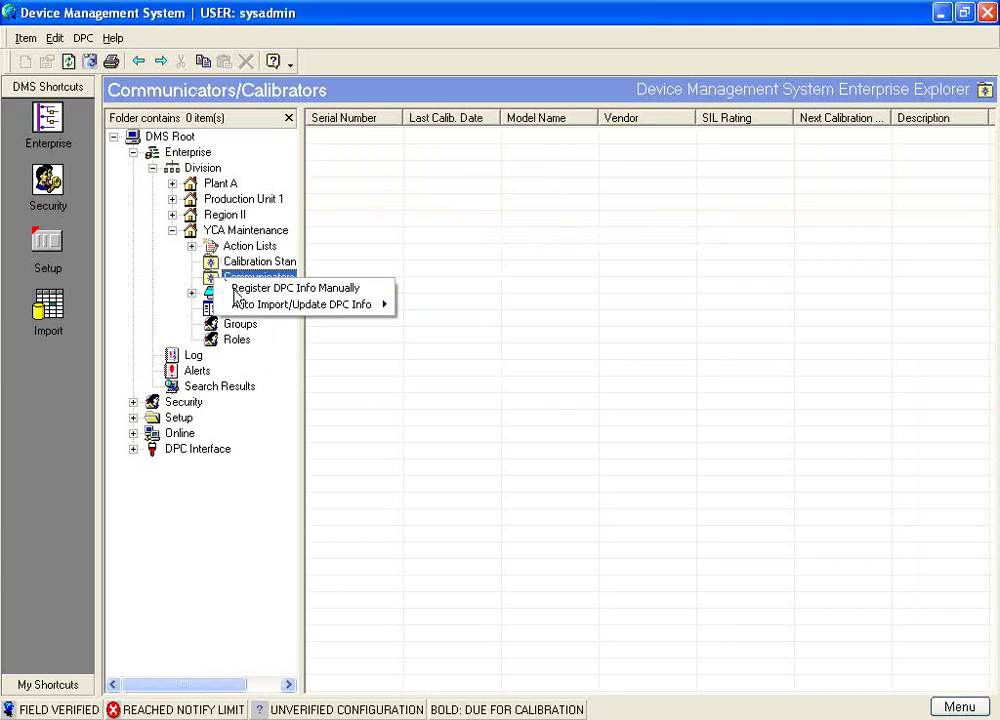
mouse_move(237, 307)
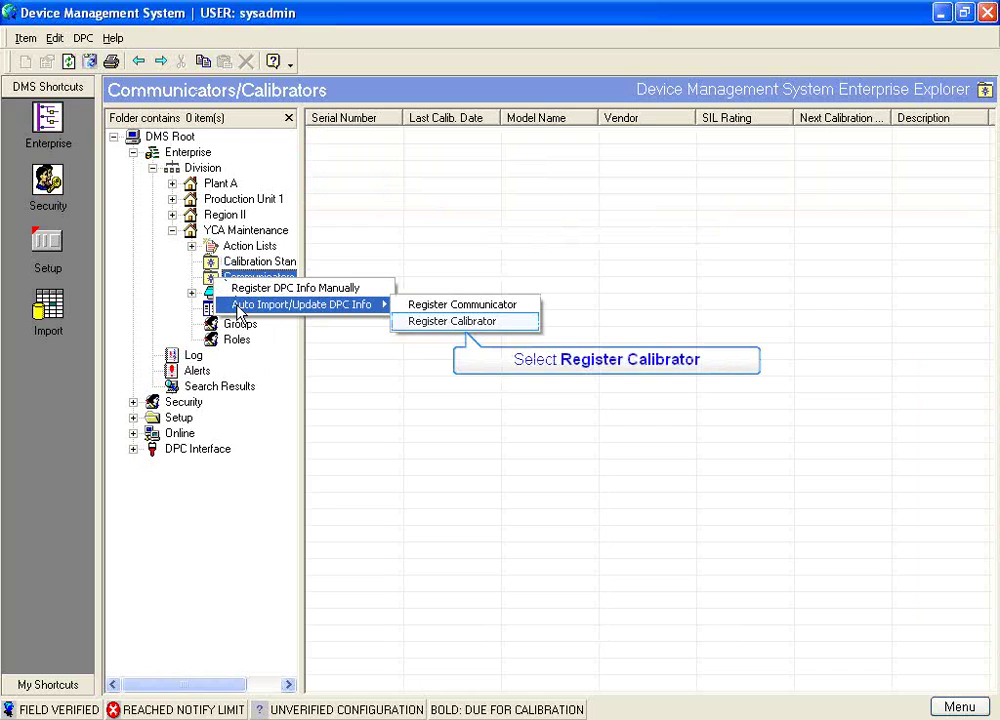
click(441, 322)
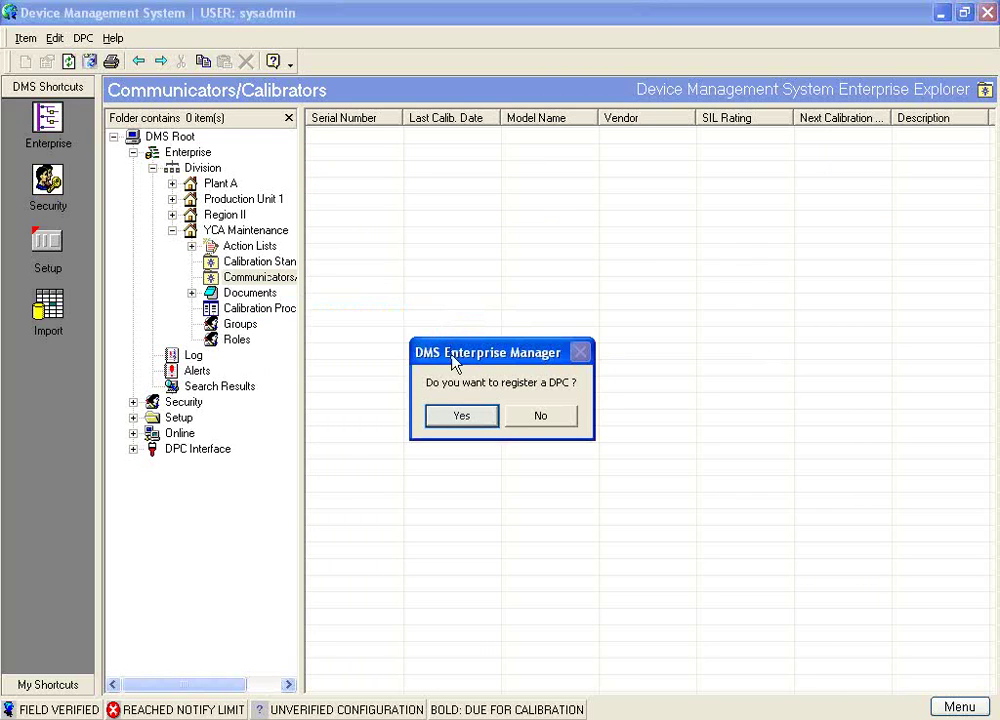
click(460, 418)
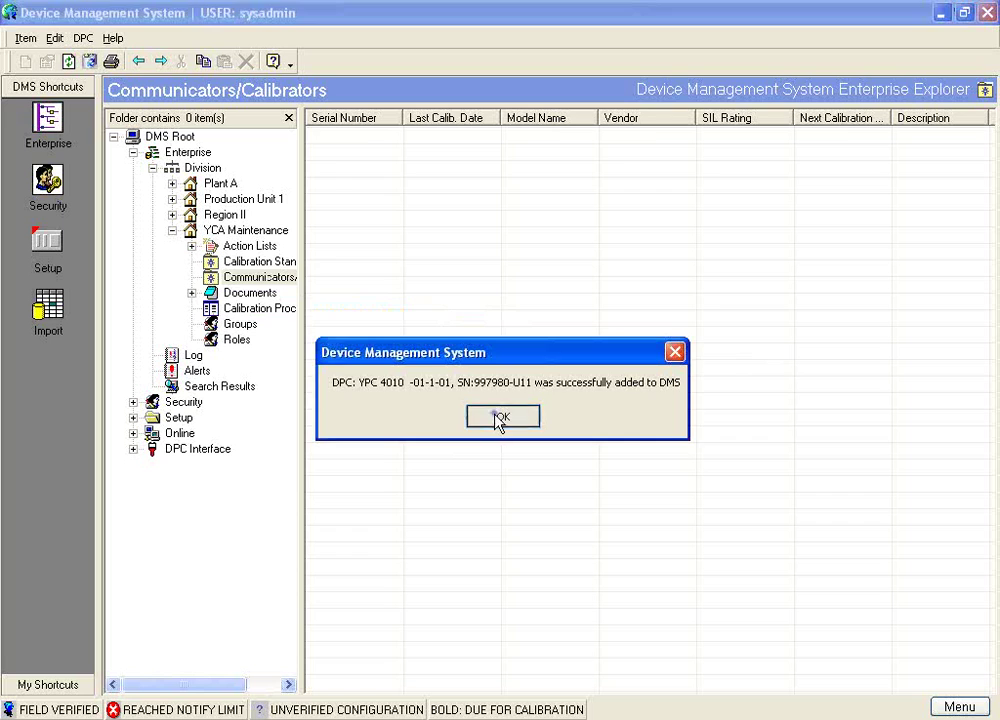
click(497, 420)
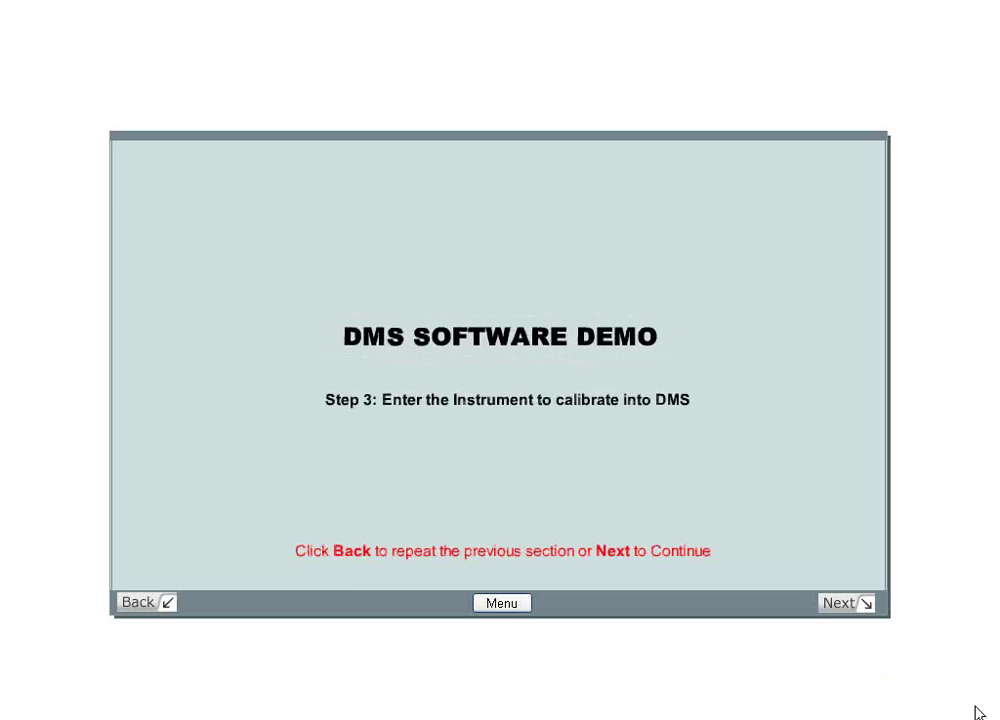
Step: Create a device folder named EJA1 under YCA Maintenance
click(866, 608)
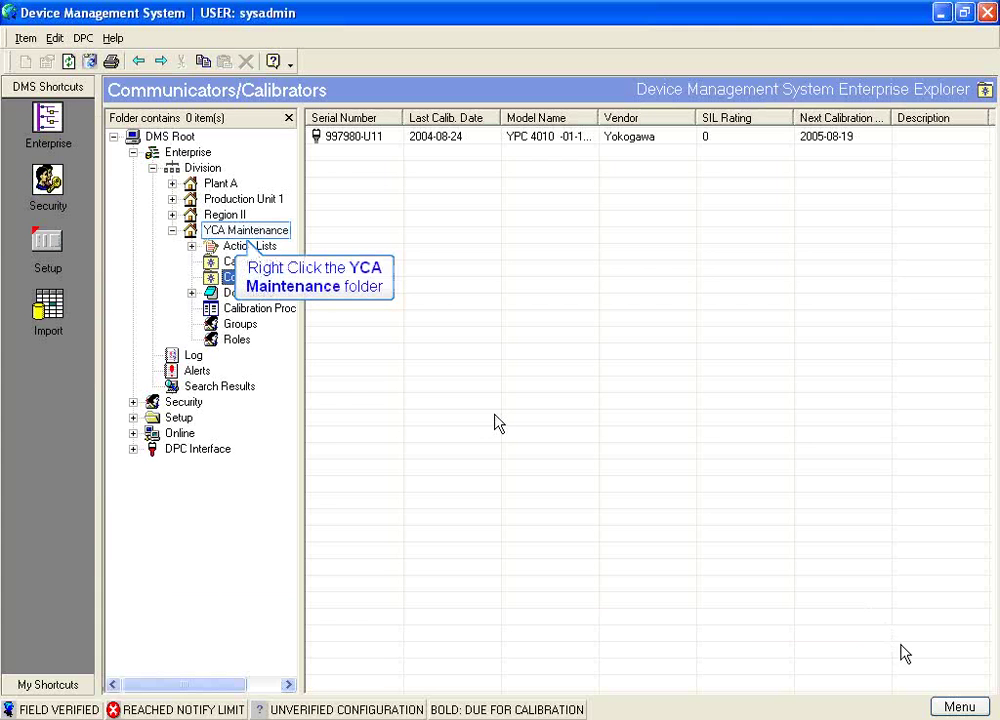
right_click(197, 238)
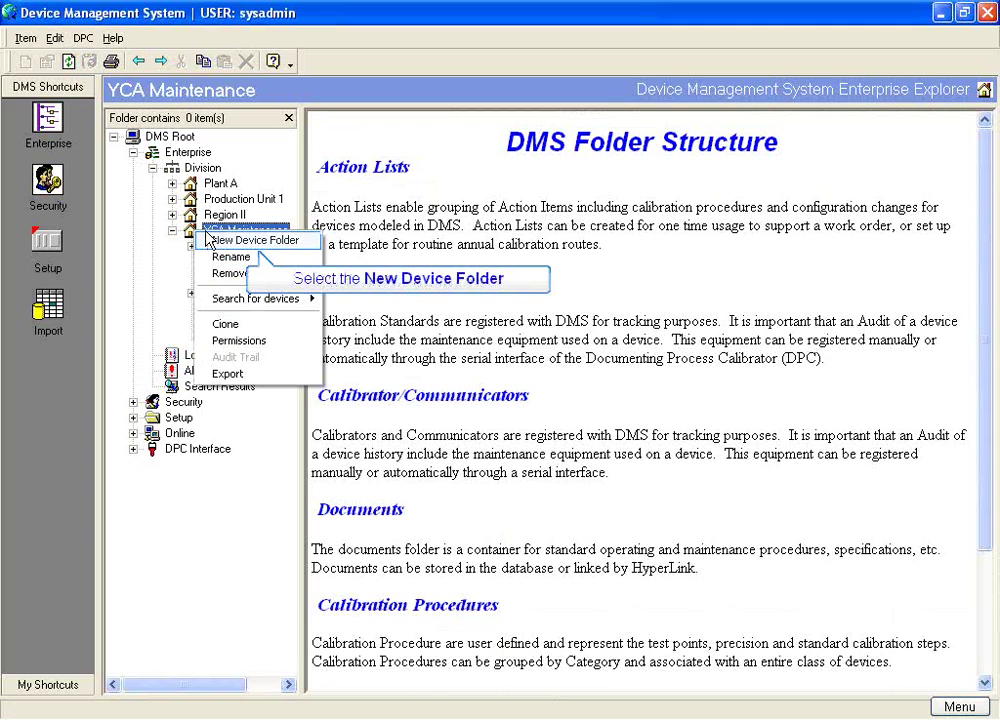
click(250, 240)
text(EJA1)
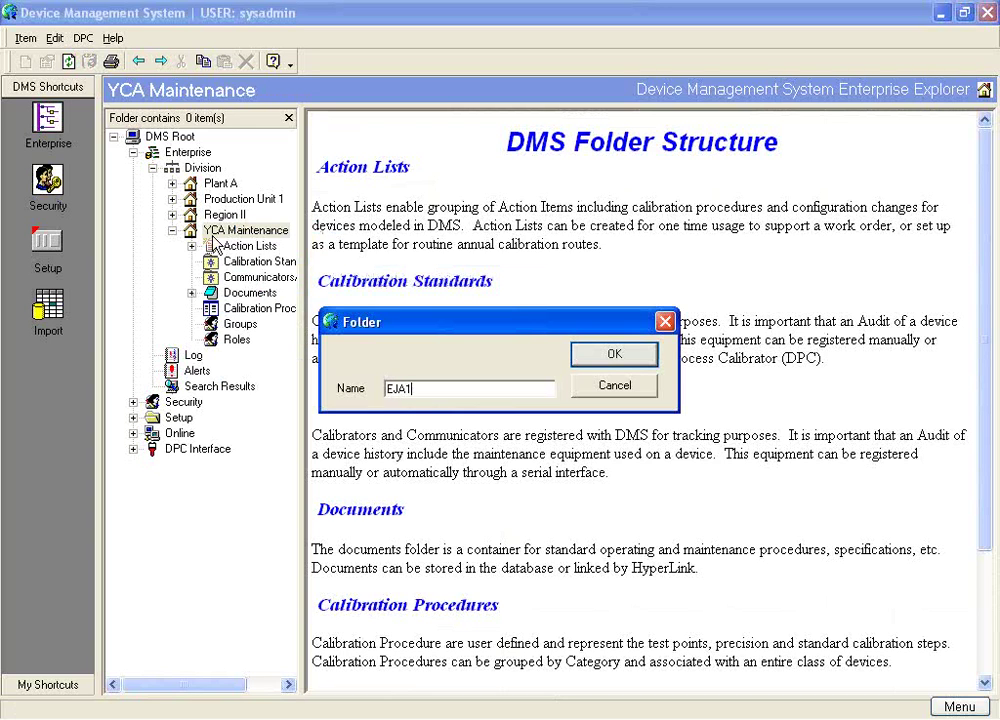
click(598, 354)
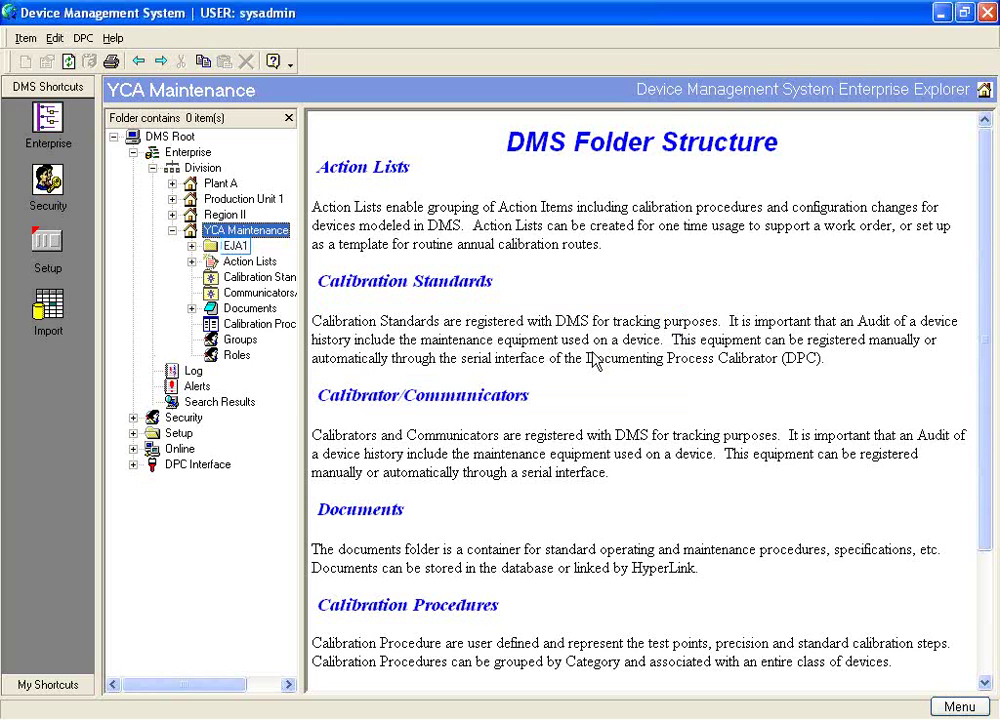
Step: Start a new HART device in the EJA1 folder and set its tag to PT-123
click(215, 246)
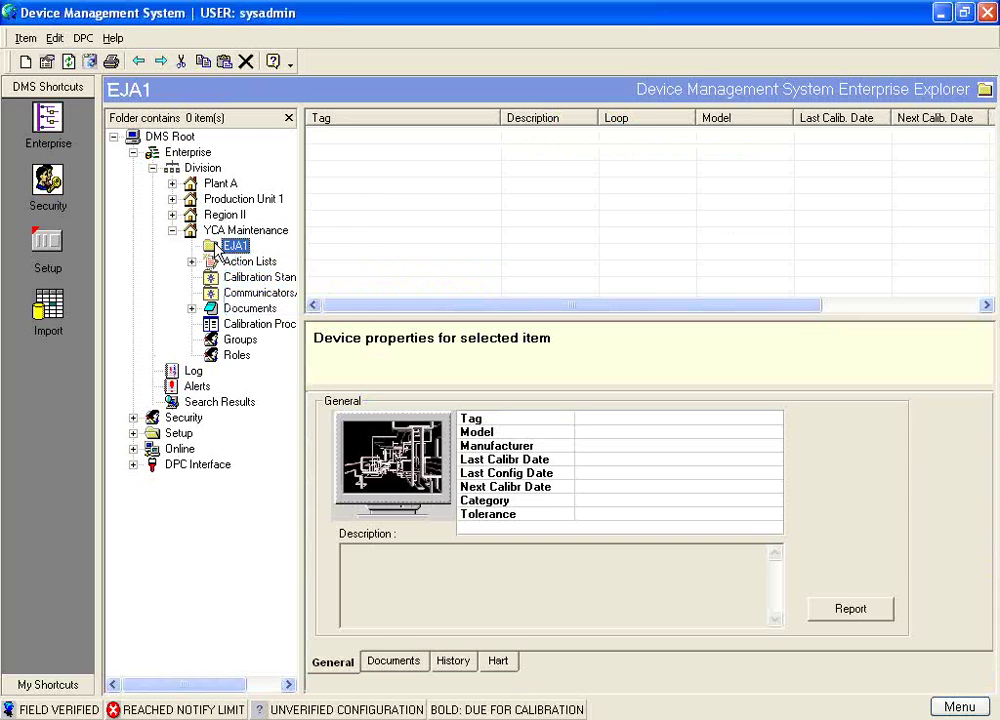
right_click(218, 250)
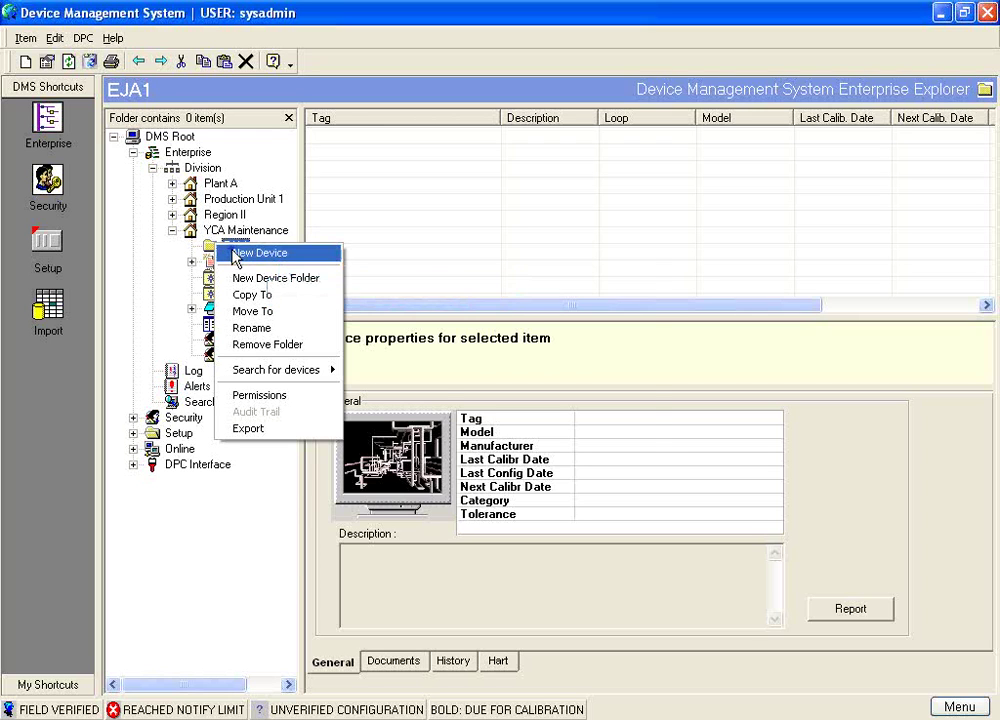
click(236, 255)
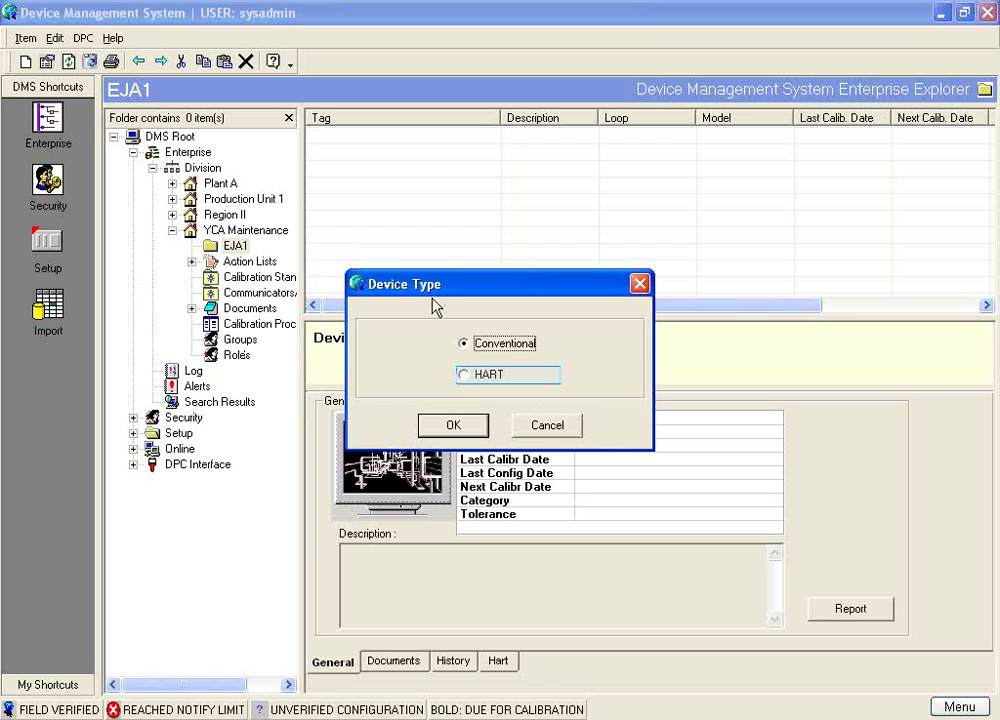
click(465, 377)
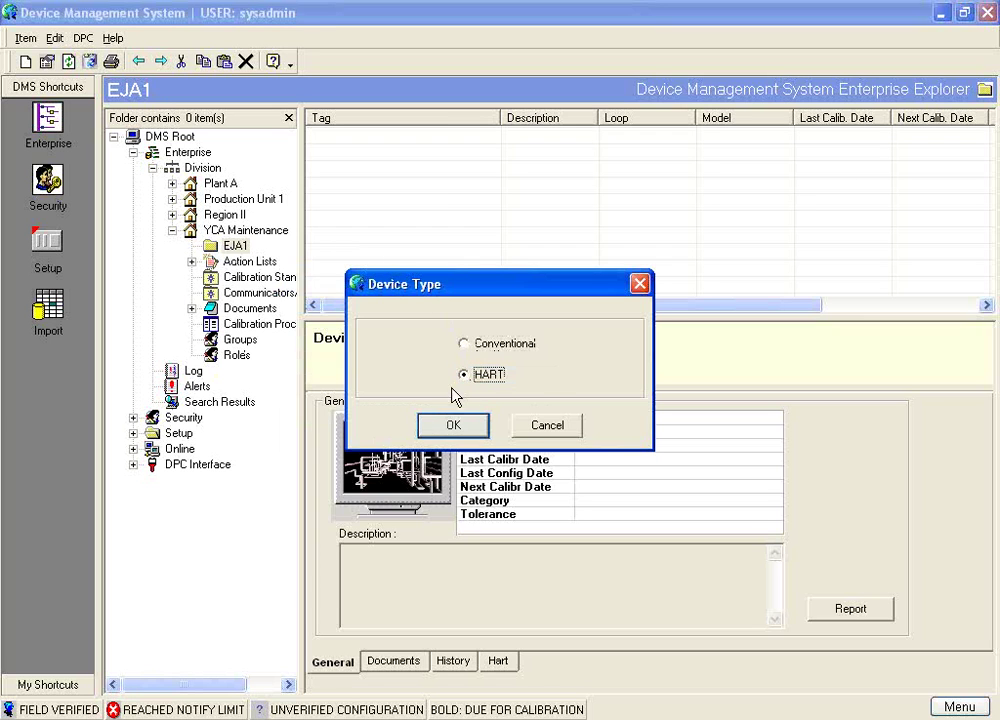
click(452, 424)
text(PT-1)
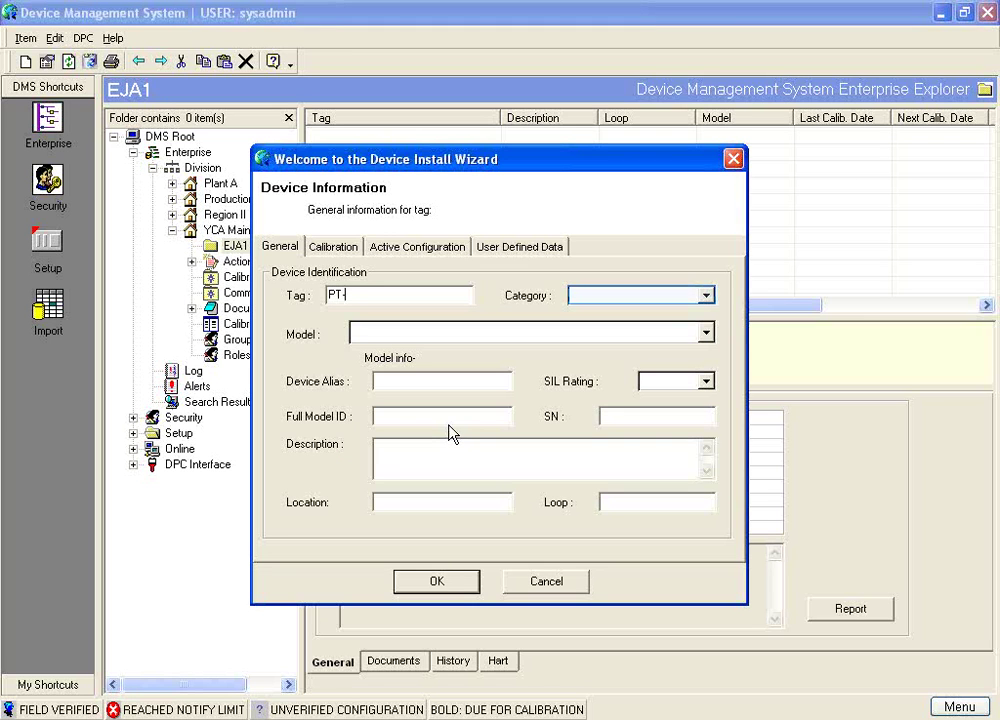
text(23)
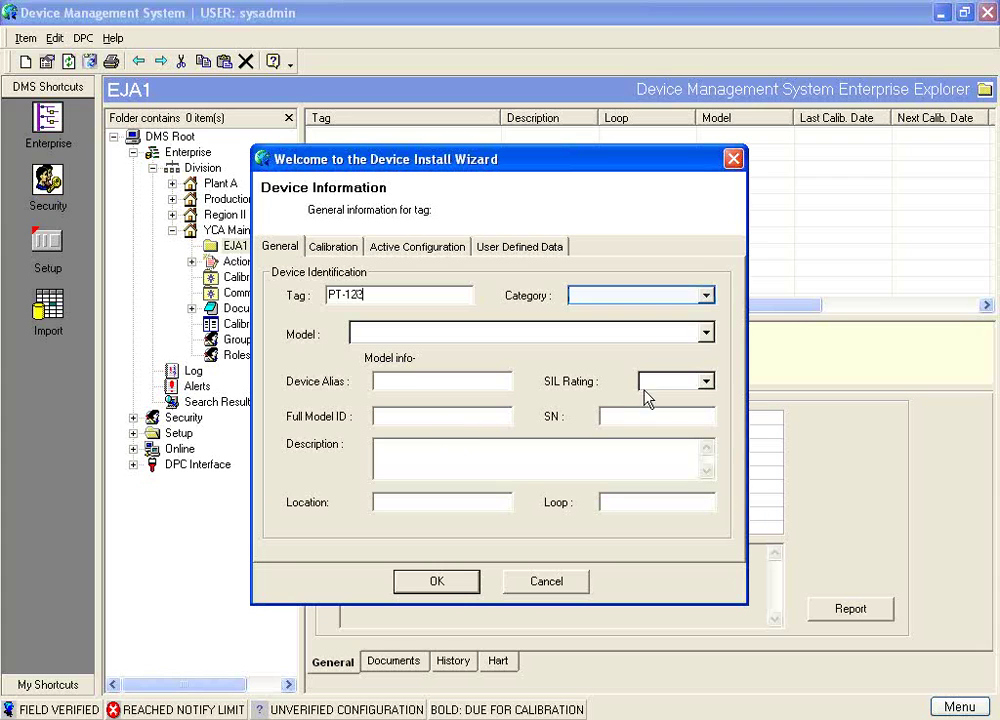
Step: Set the device category to Pressure Transmitter and the model to Yokogawa EJA with device revision 2
click(705, 296)
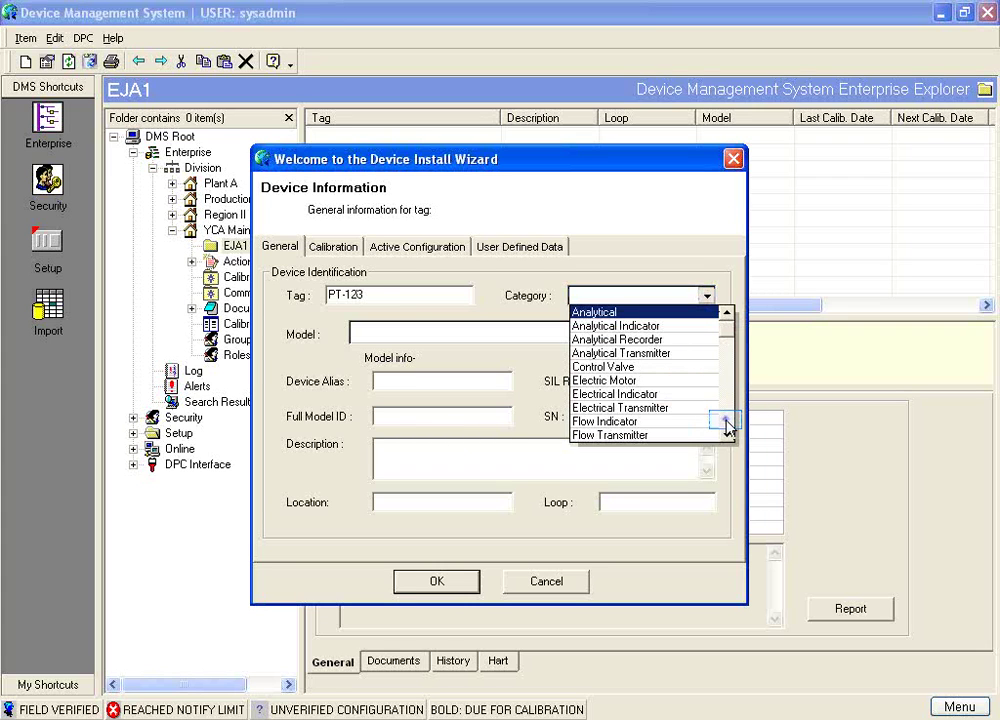
scroll(728, 428, down, 3)
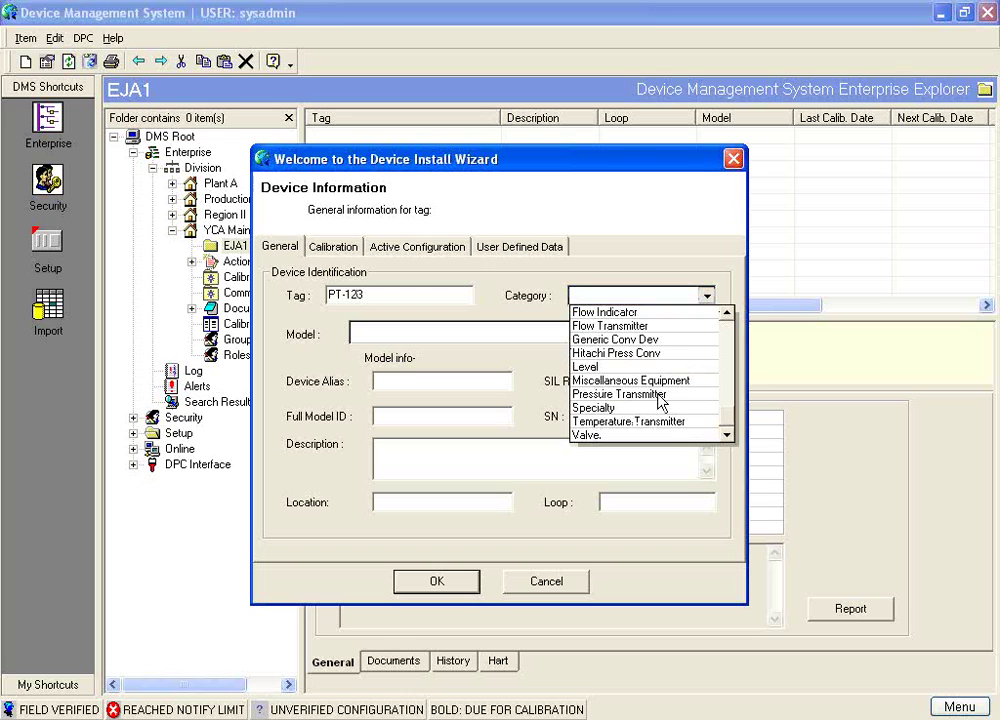
click(660, 396)
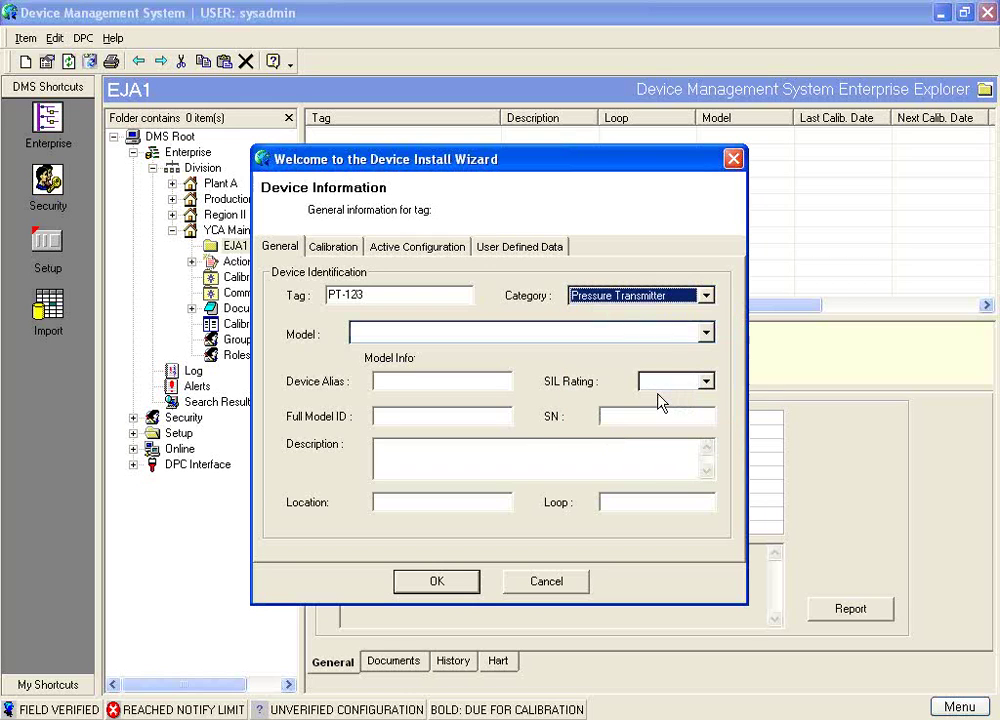
click(706, 333)
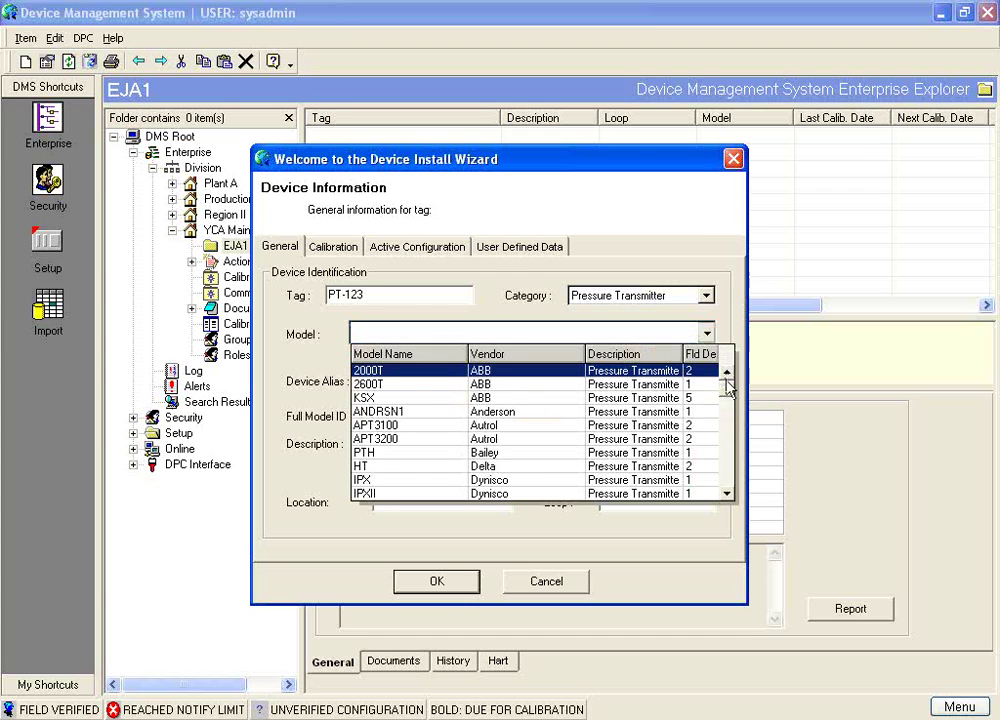
scroll(731, 493, down, 5)
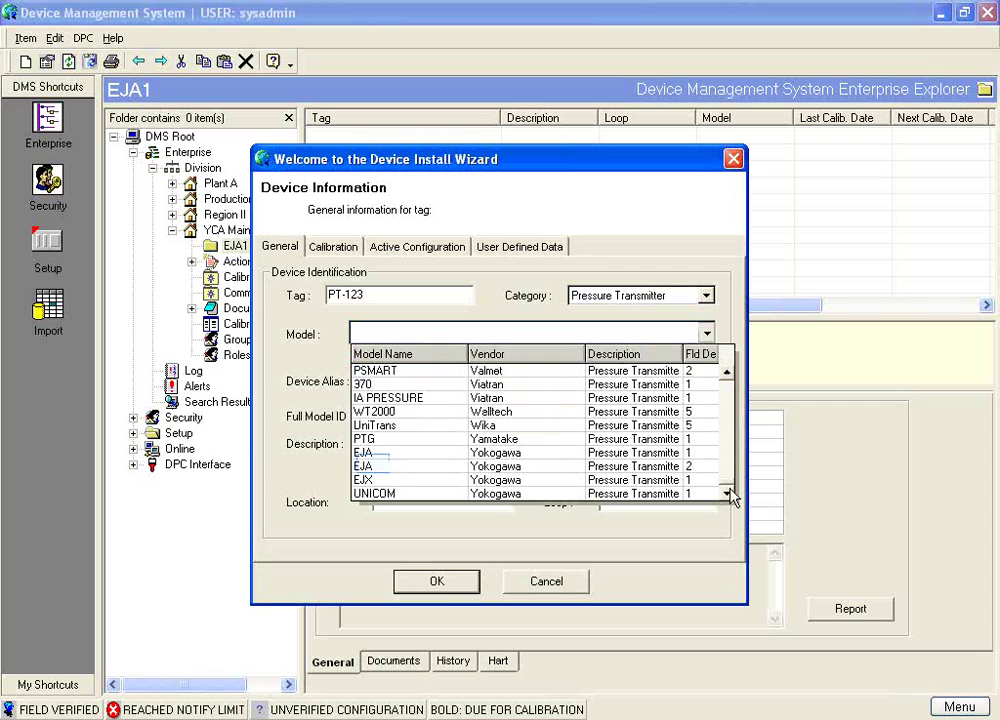
click(372, 468)
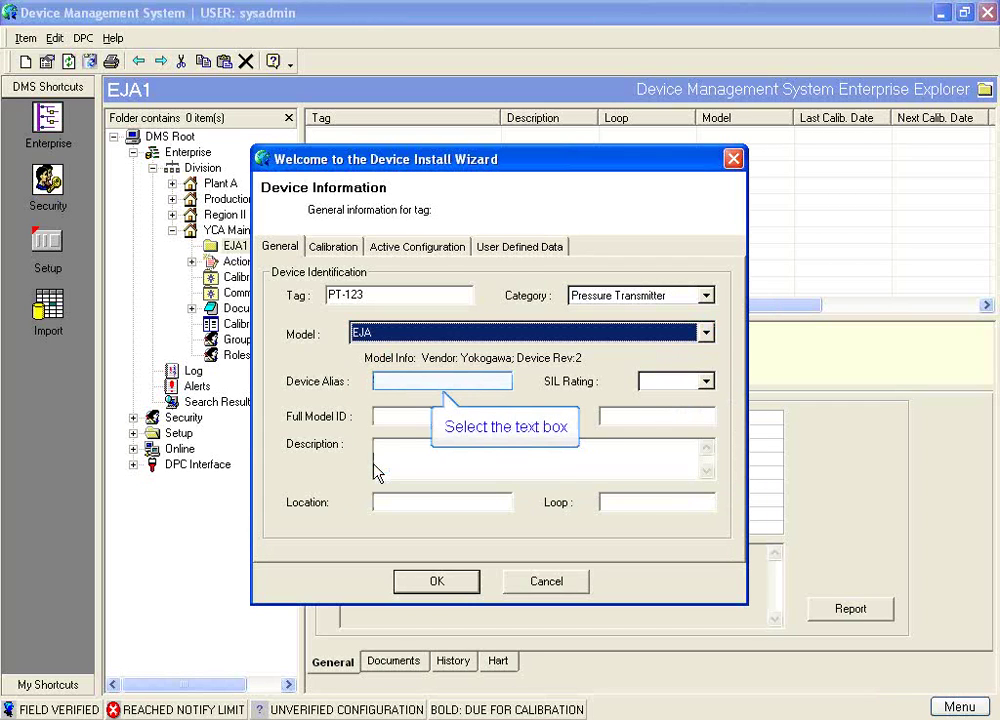
Step: Enter the device alias Test EJA and the full model ID EJA530A-EAS7N-02EN/D1
click(407, 381)
text(Tast EJA)
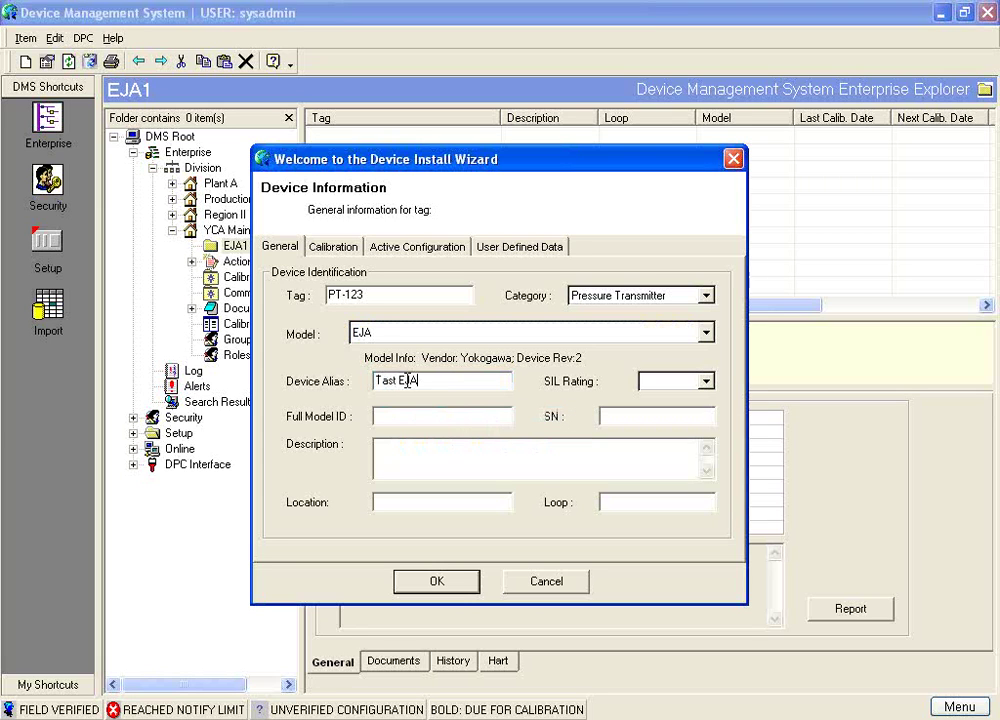
key(Tab)
text(EJA530A-)
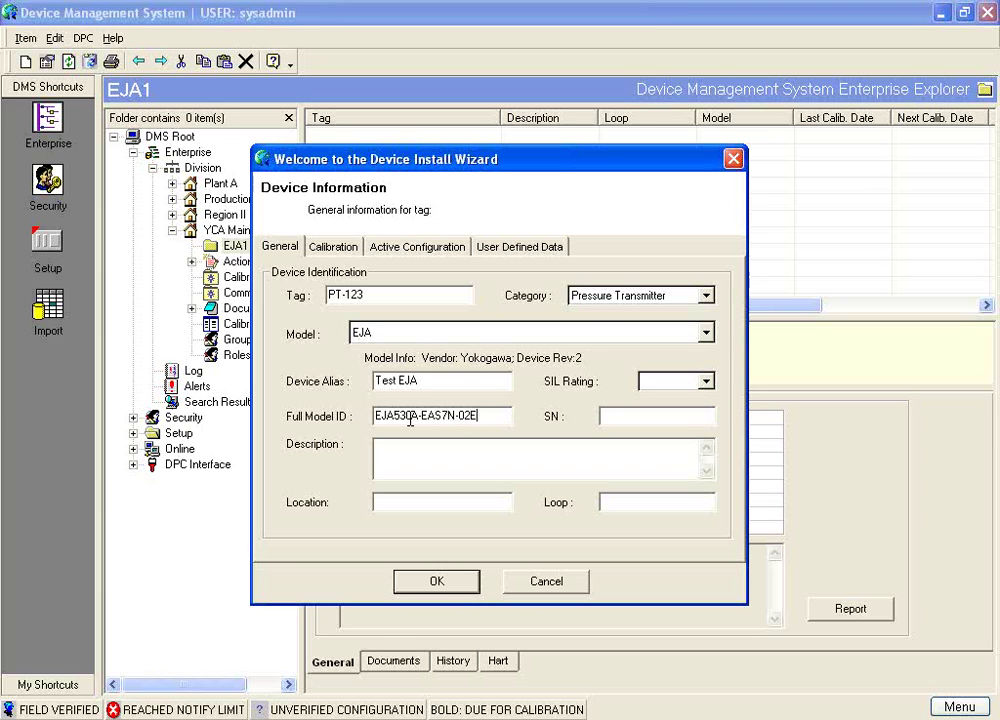
text(EAS7N-02EN/D1)
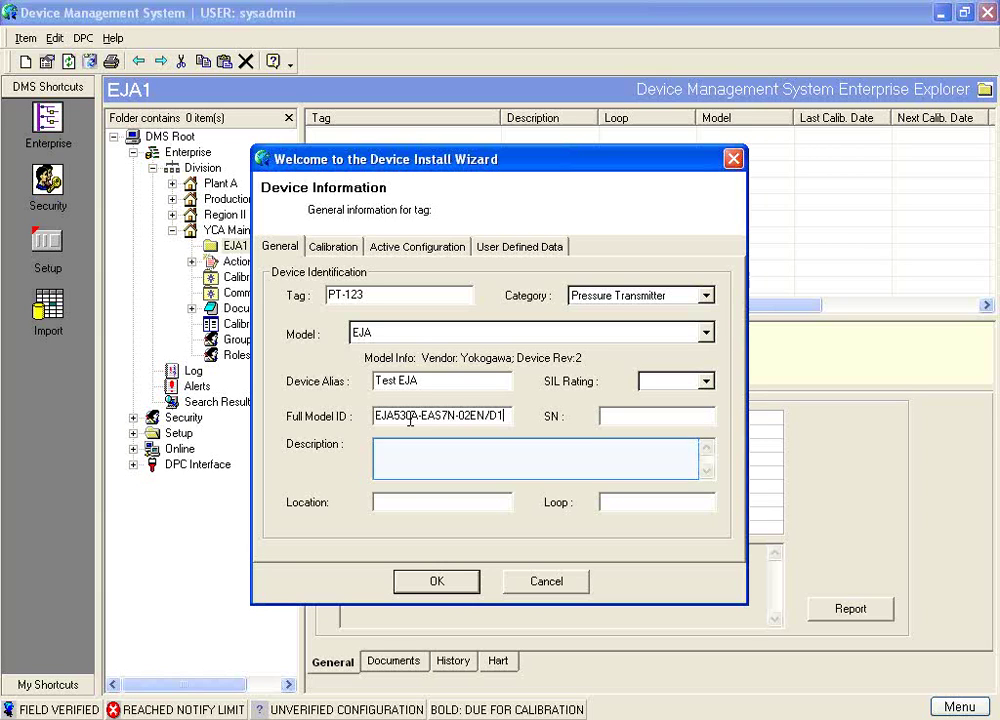
Step: Enter the device description "Test unit" and the location "Demo bench"
click(392, 446)
text(Test unit)
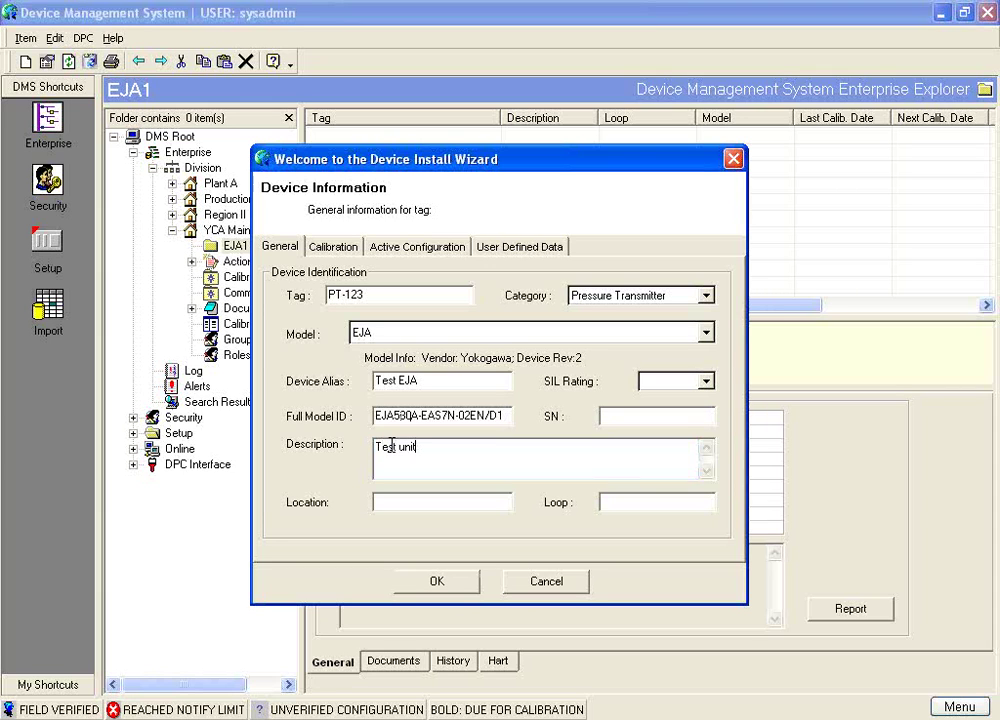
key(Tab)
click(449, 504)
text(Dem)
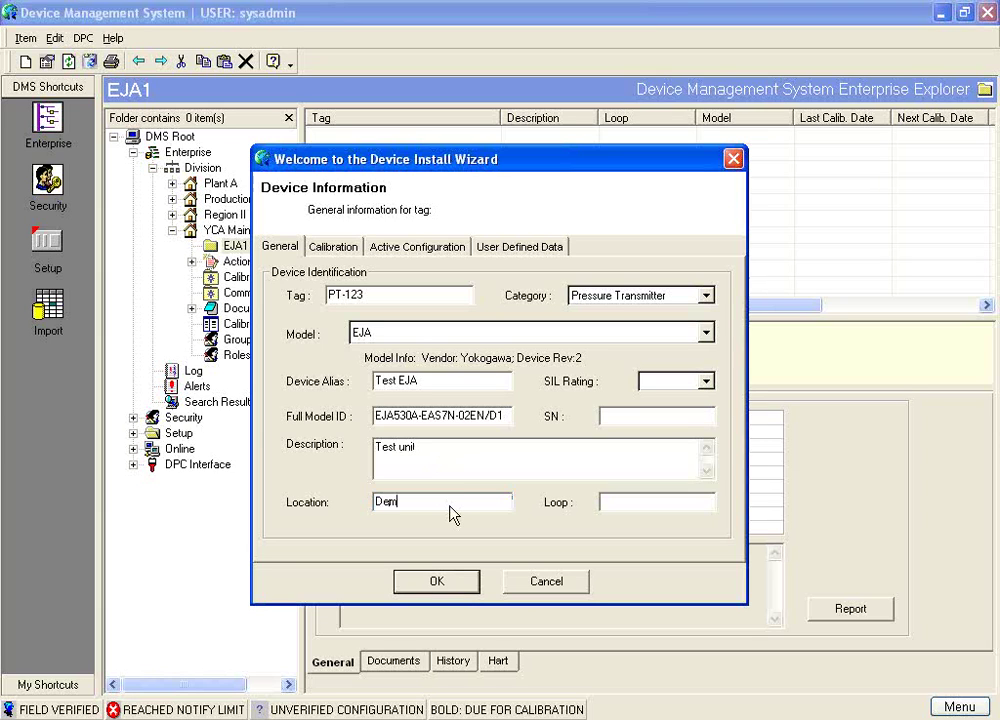
text(o bench)
Step: Set the device's calibration notify limit to 0.1 % of span
click(338, 247)
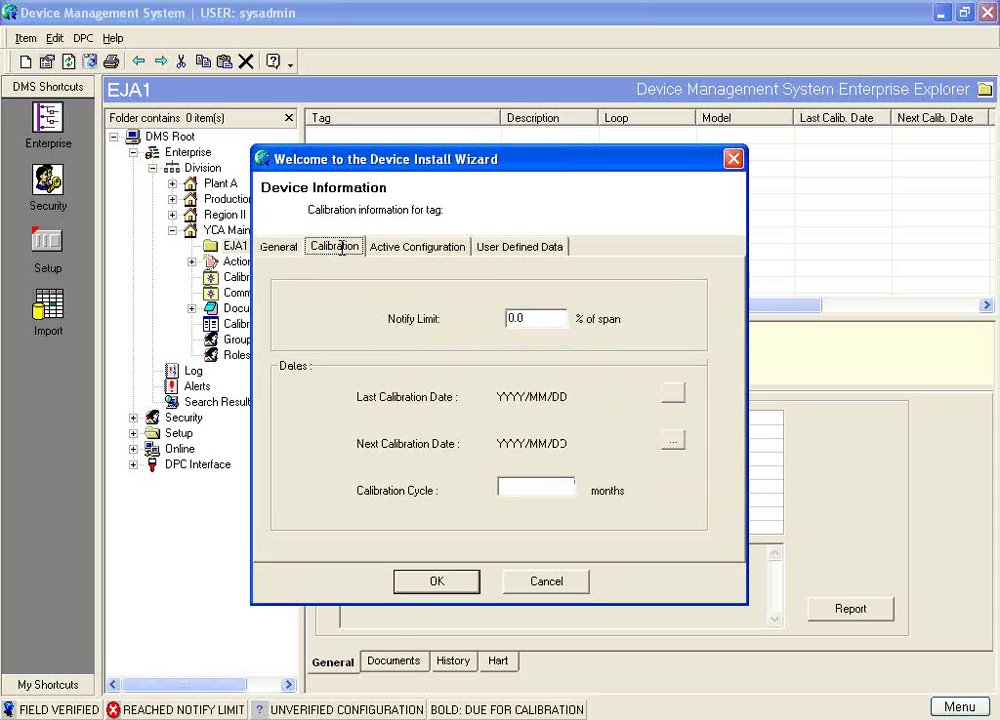
double_click(519, 318)
text(0.1)
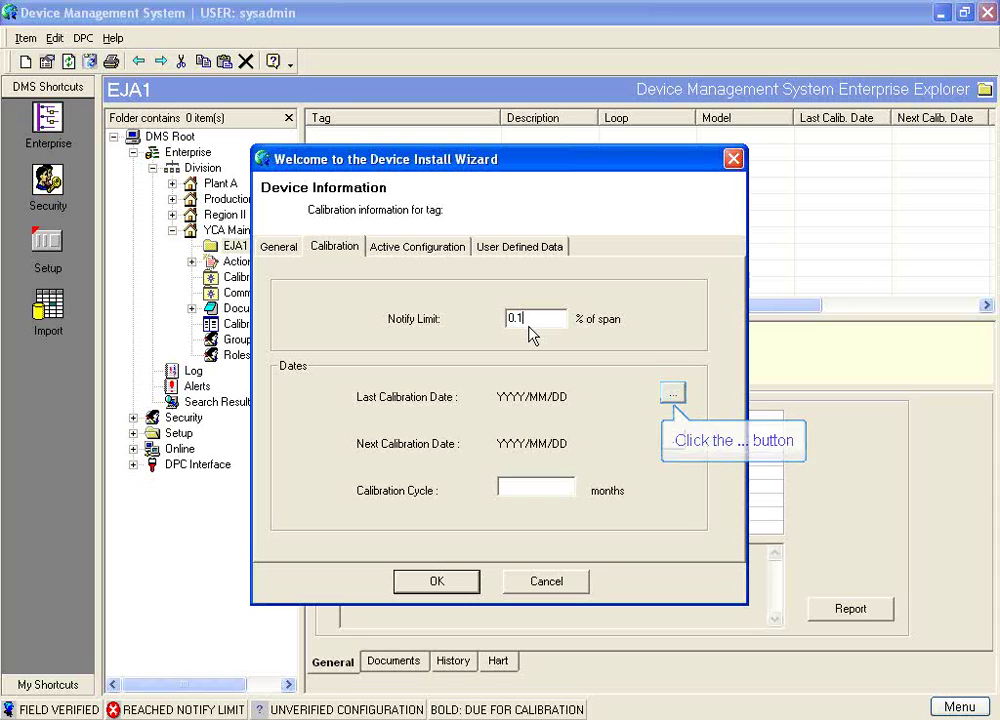
Step: Set the device's last calibration date to July 1, 2004
click(673, 392)
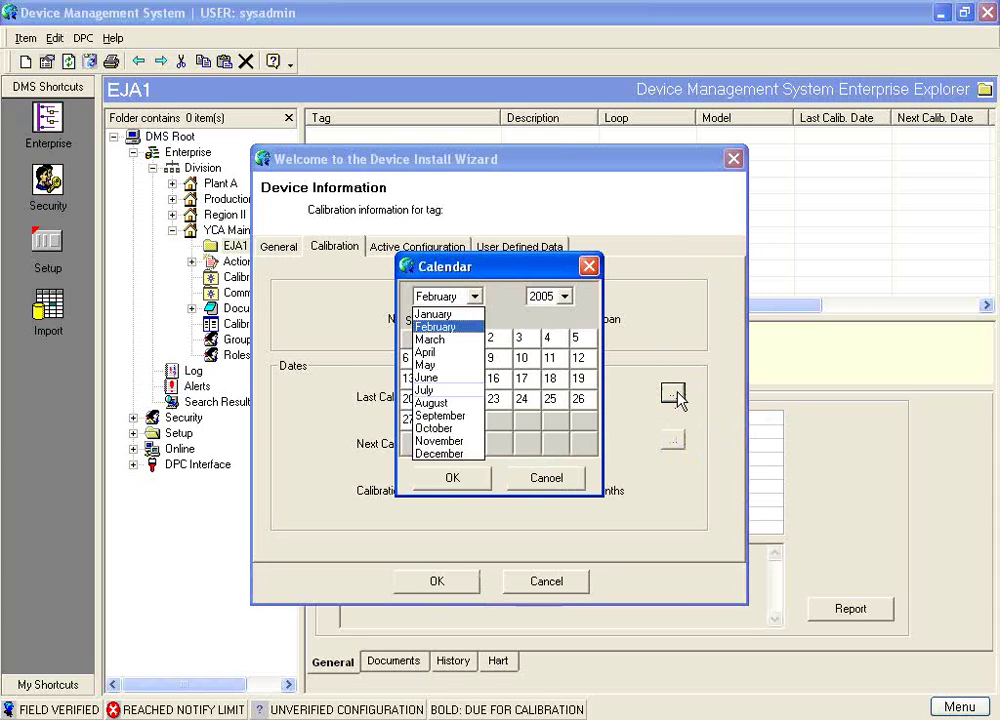
click(446, 390)
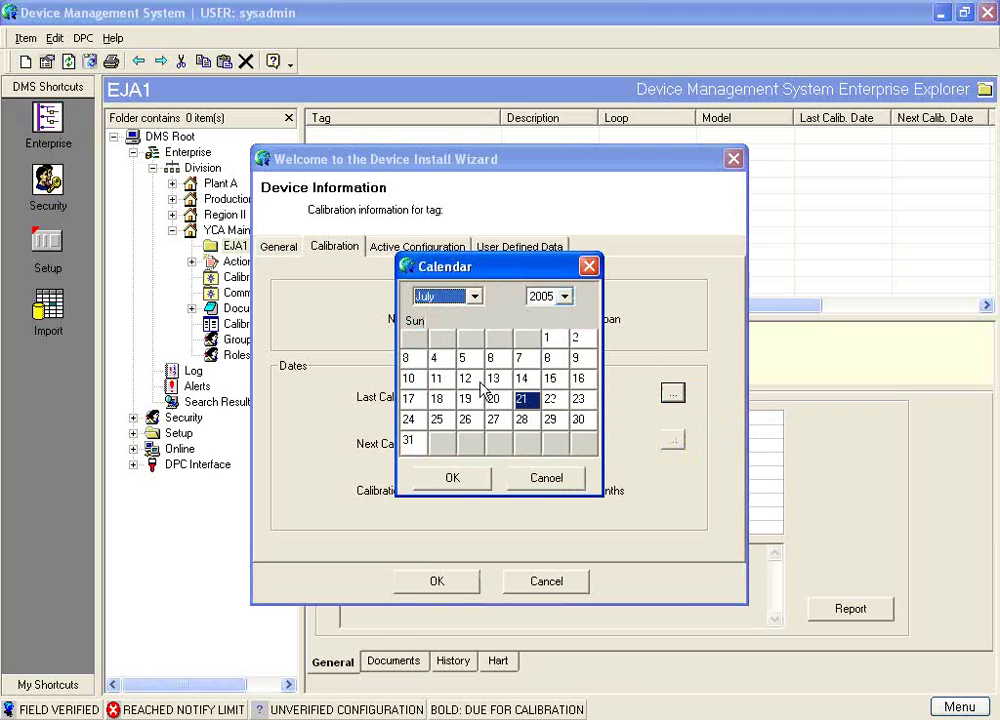
click(564, 297)
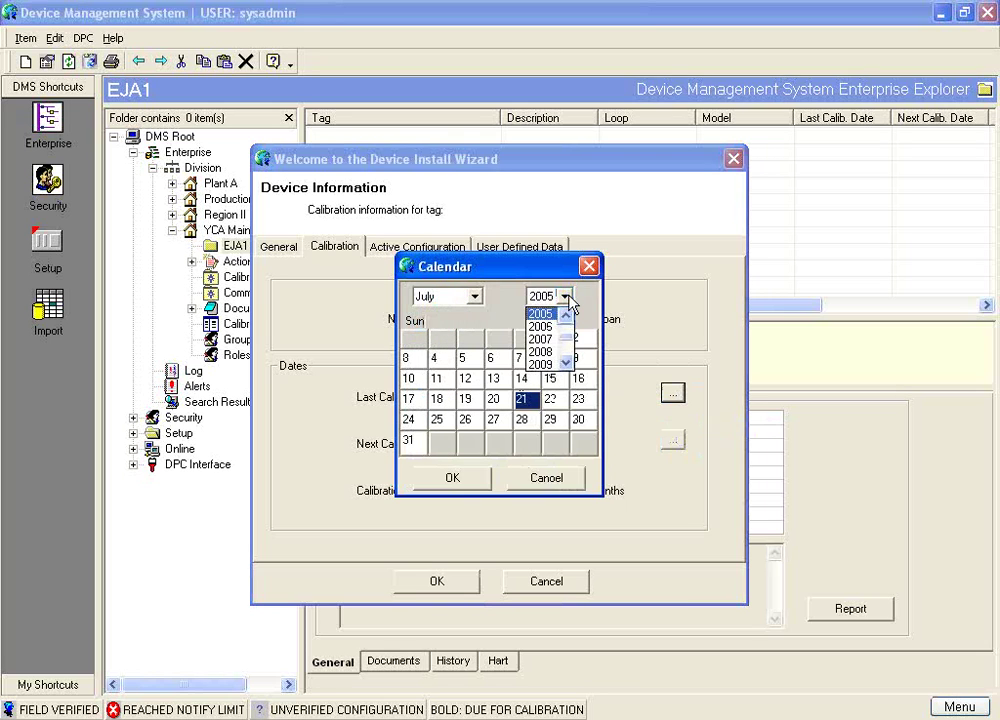
click(566, 314)
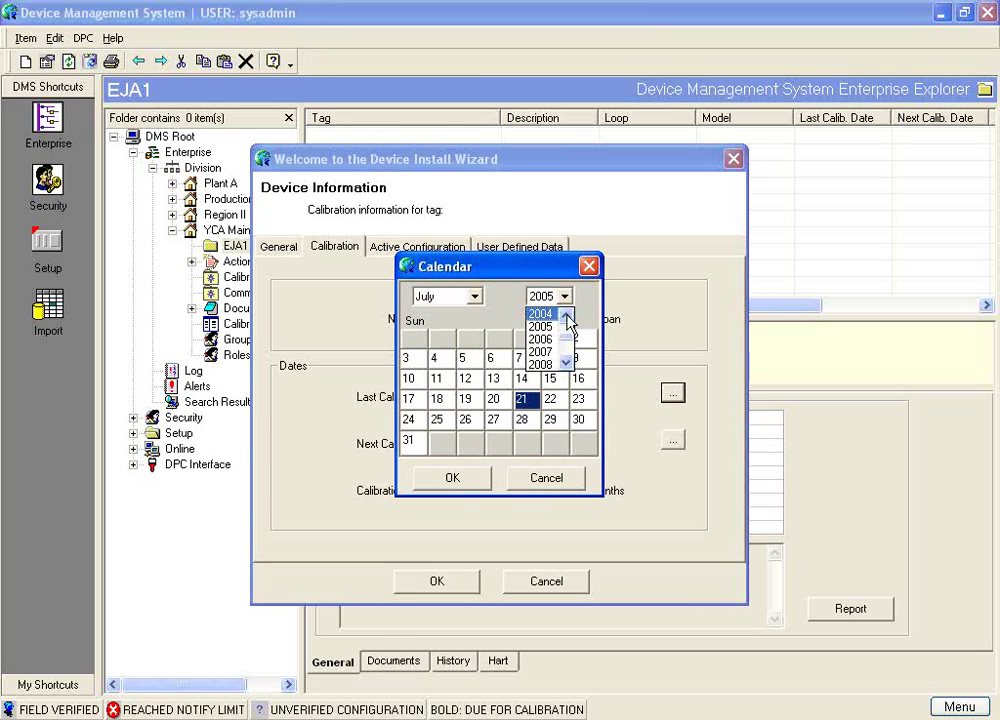
click(554, 316)
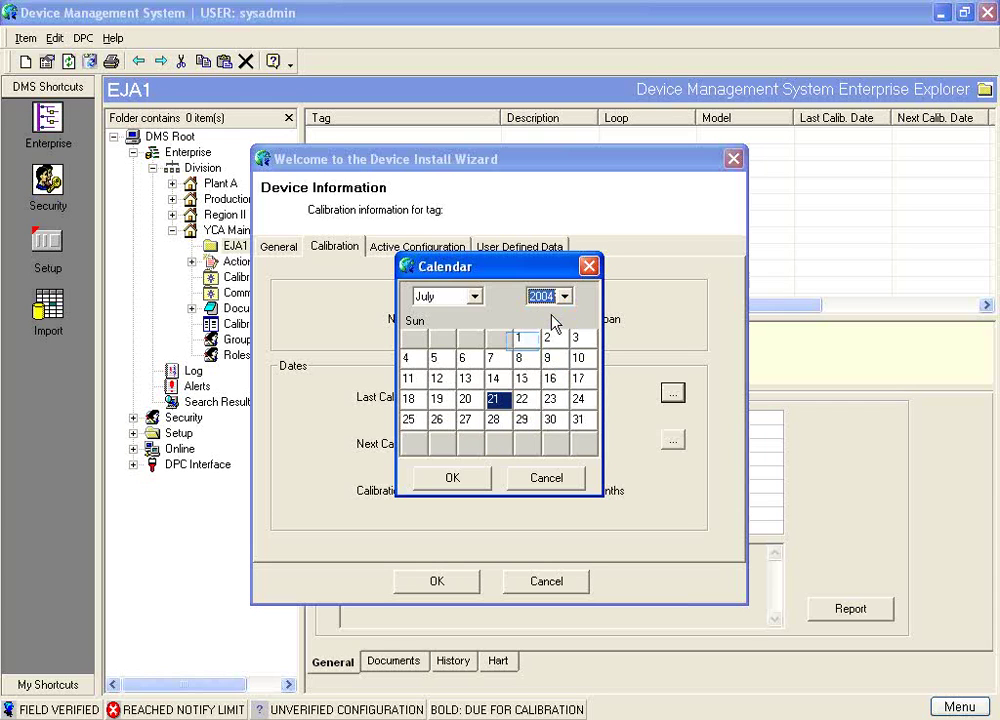
click(521, 340)
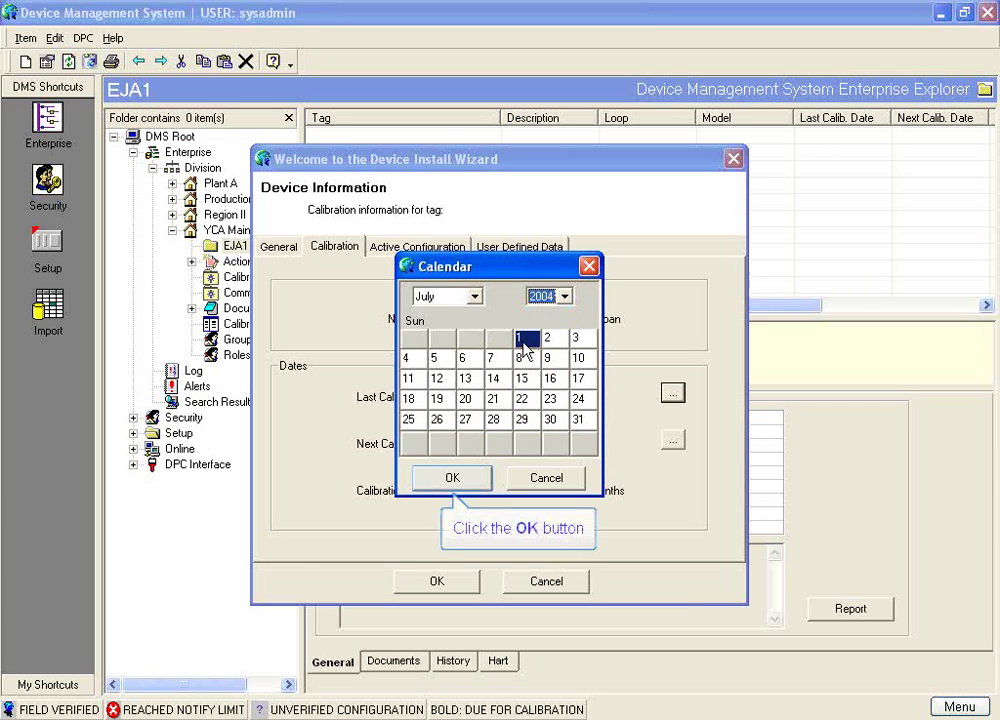
click(456, 476)
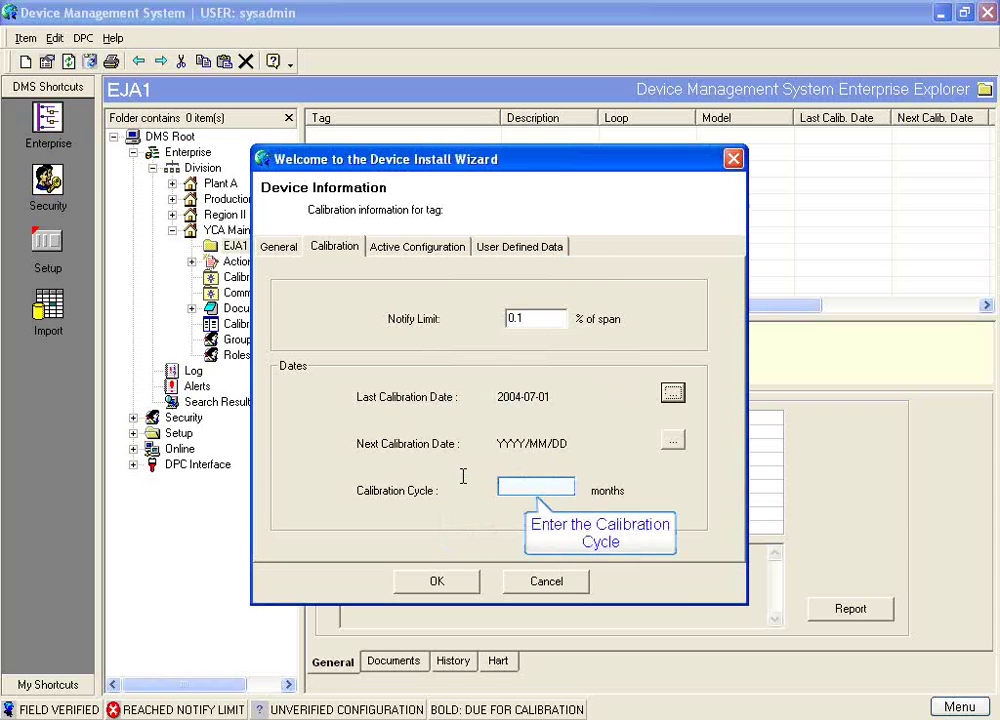
Step: Set the calibration cycle to 6 months, review the active configuration and user-defined data, and complete the device entry
click(507, 484)
text(6)
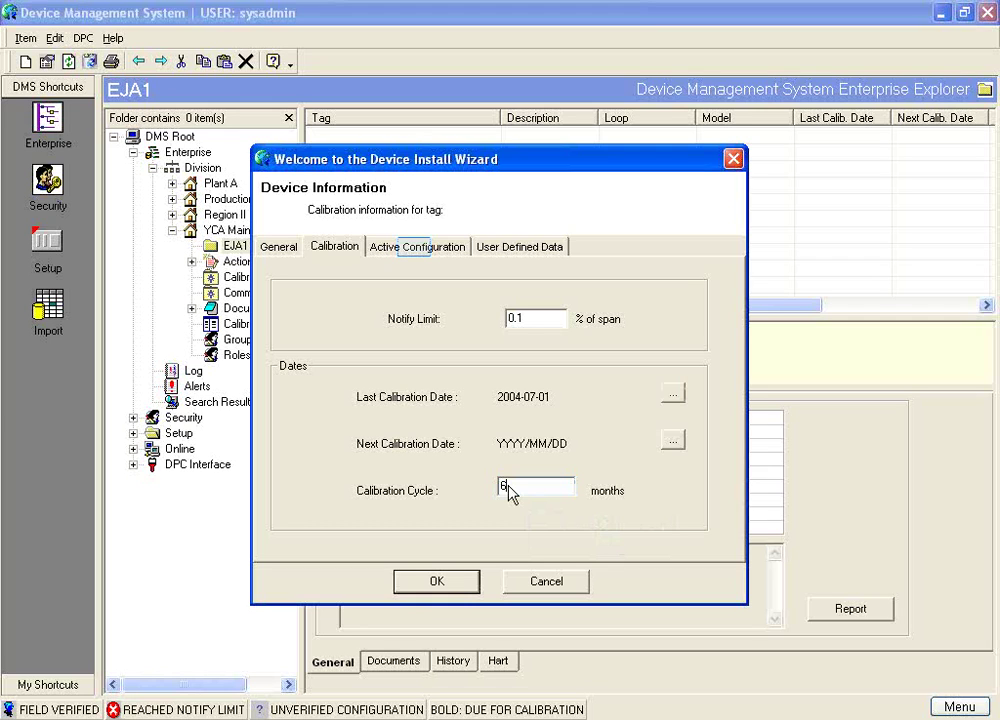
click(417, 257)
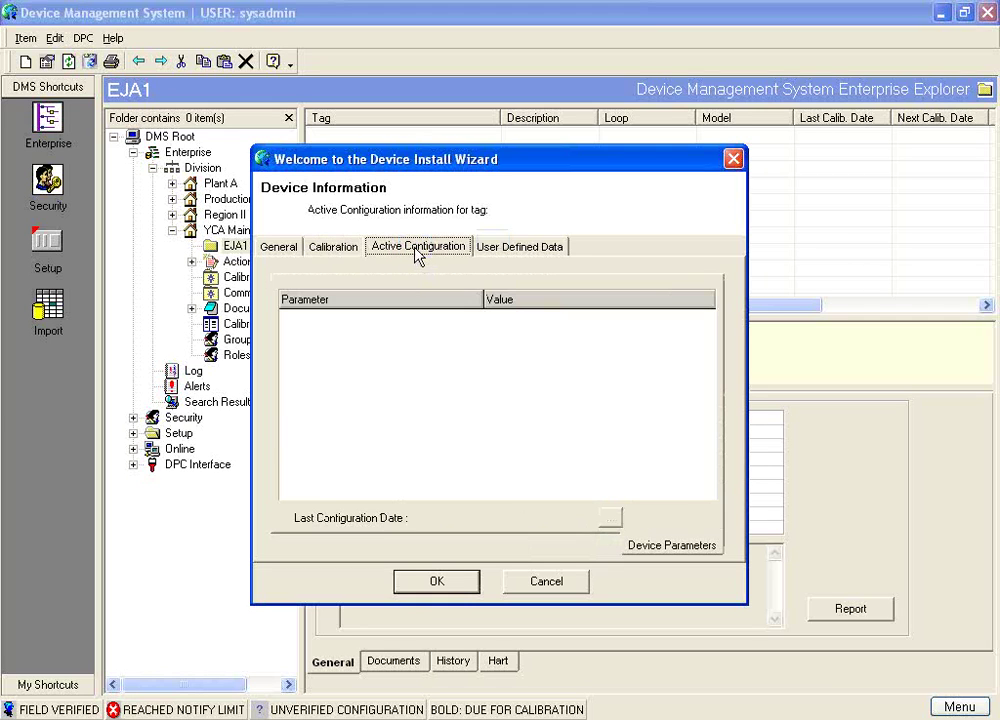
click(496, 247)
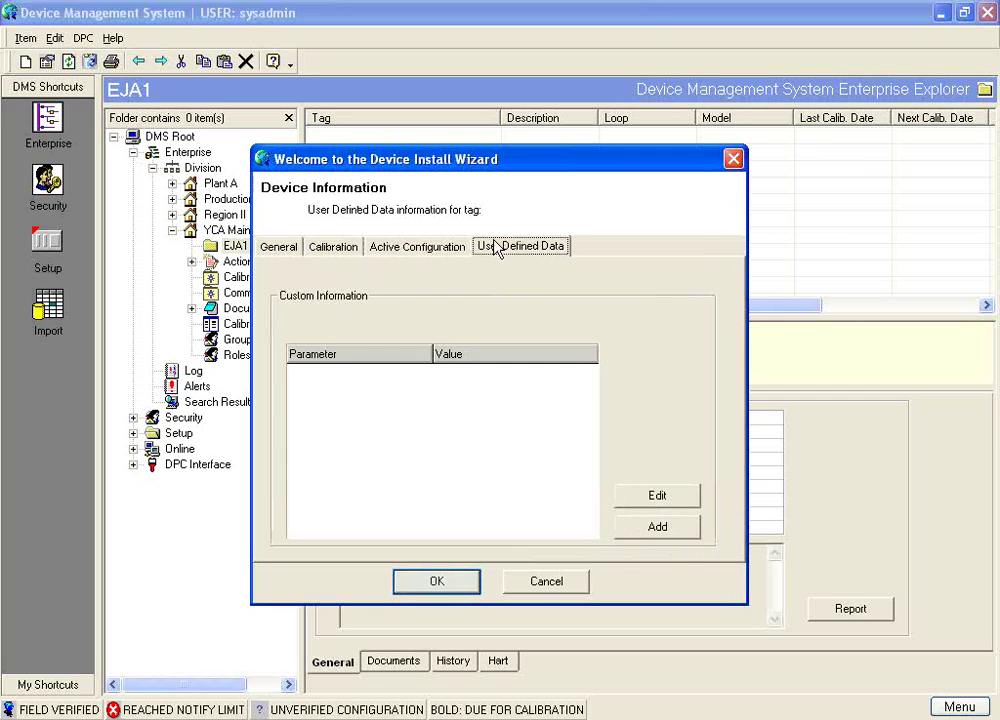
click(436, 583)
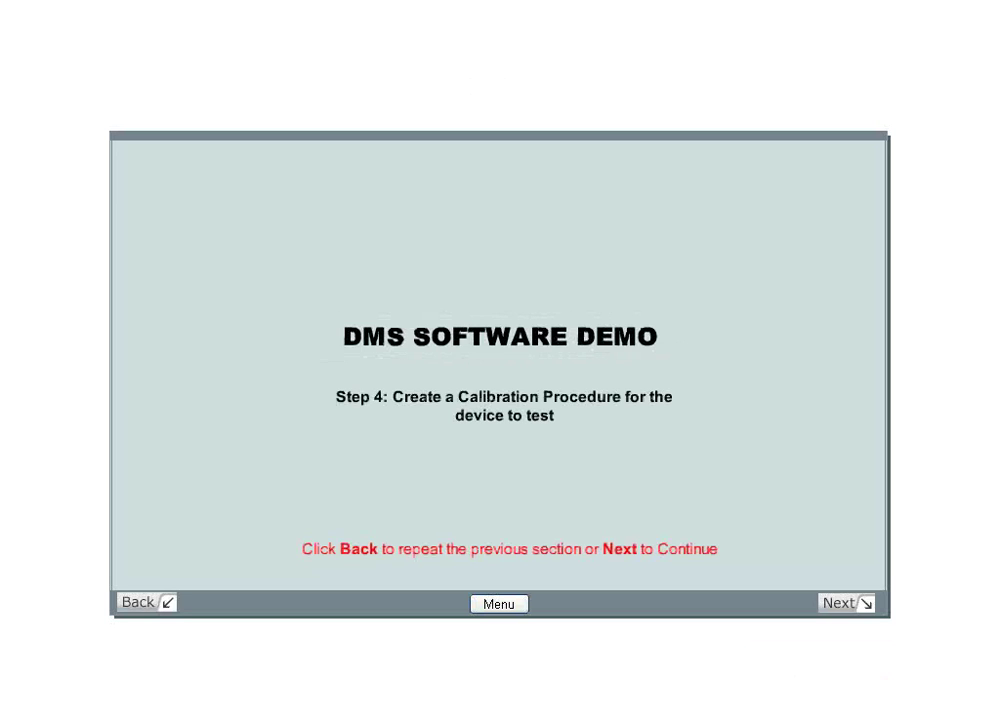
click(864, 604)
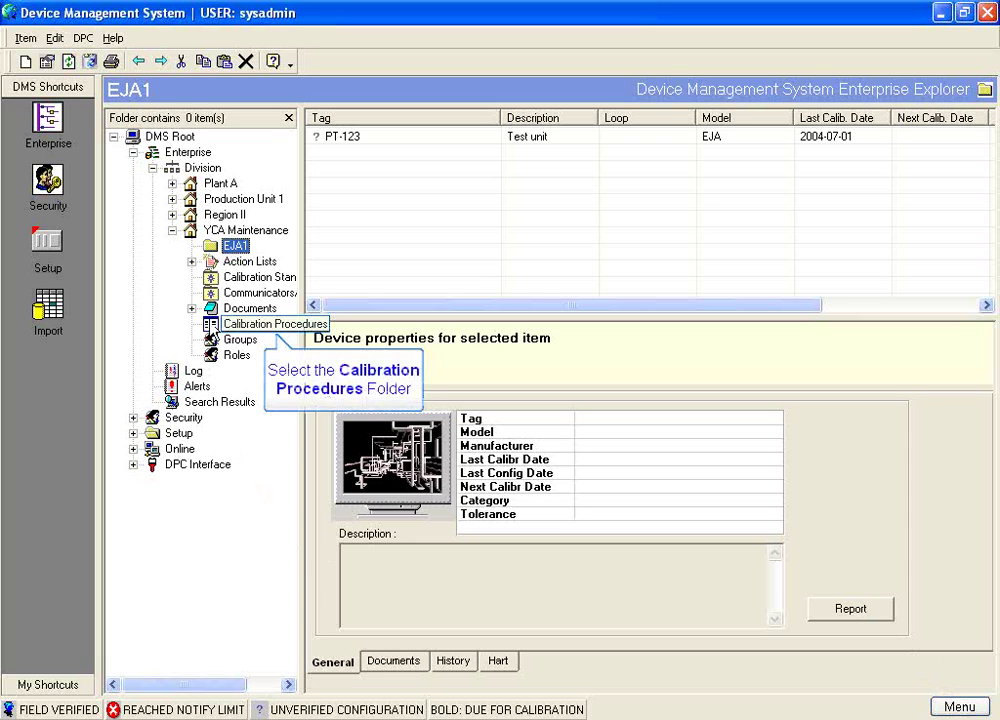
Step: Create a new calibration procedure in YCA Maintenance with category Pressure Transmitter and name EJA1
right_click(212, 329)
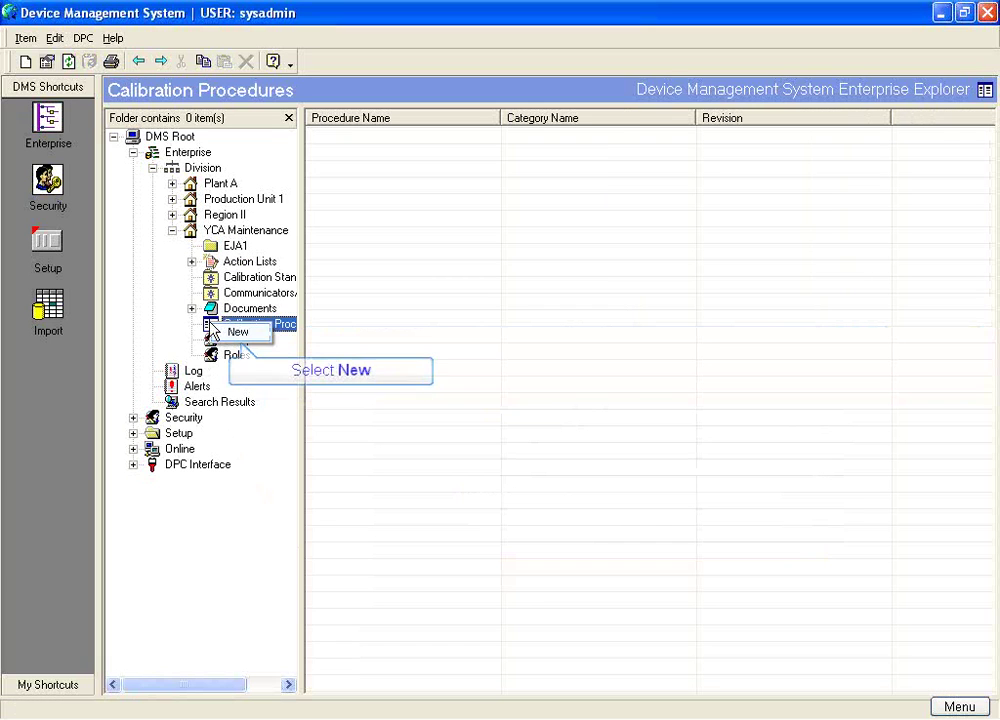
click(237, 334)
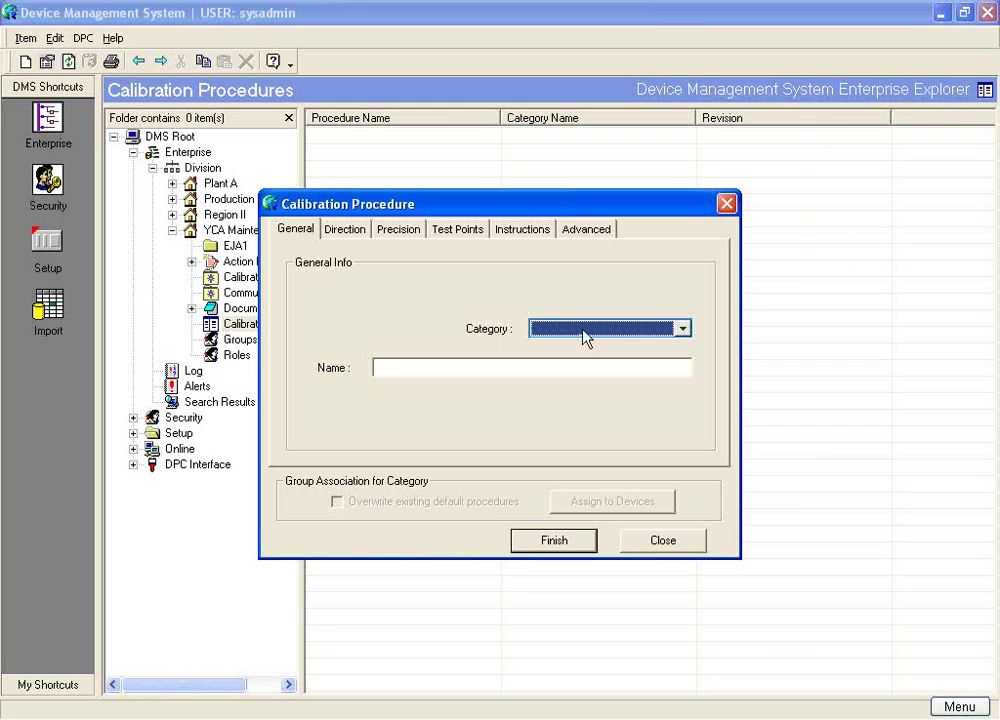
click(682, 330)
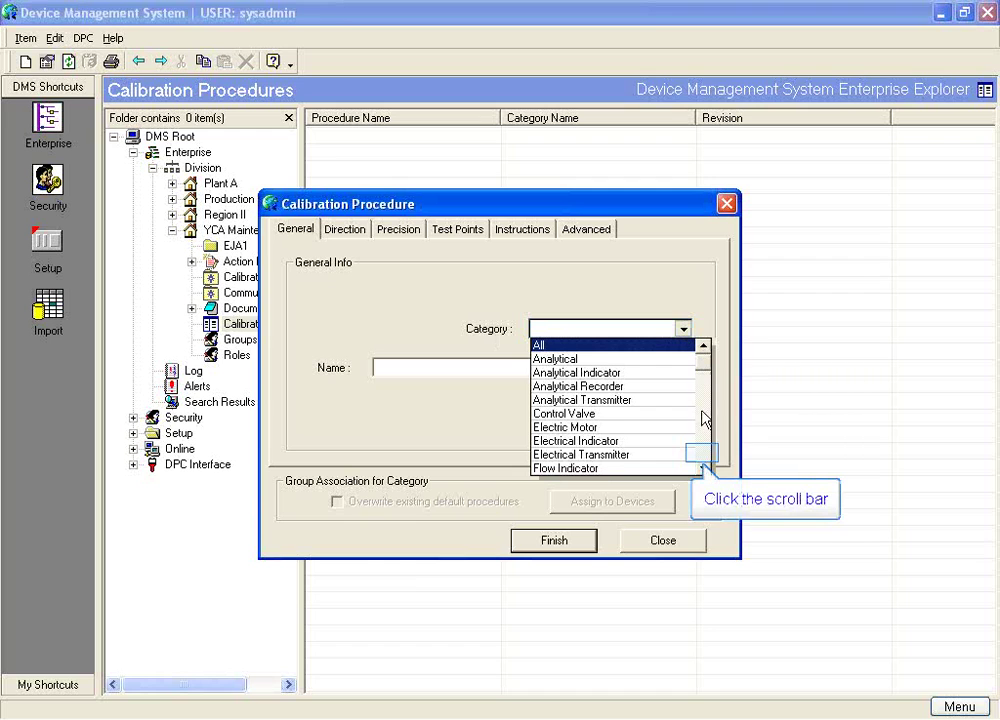
click(705, 458)
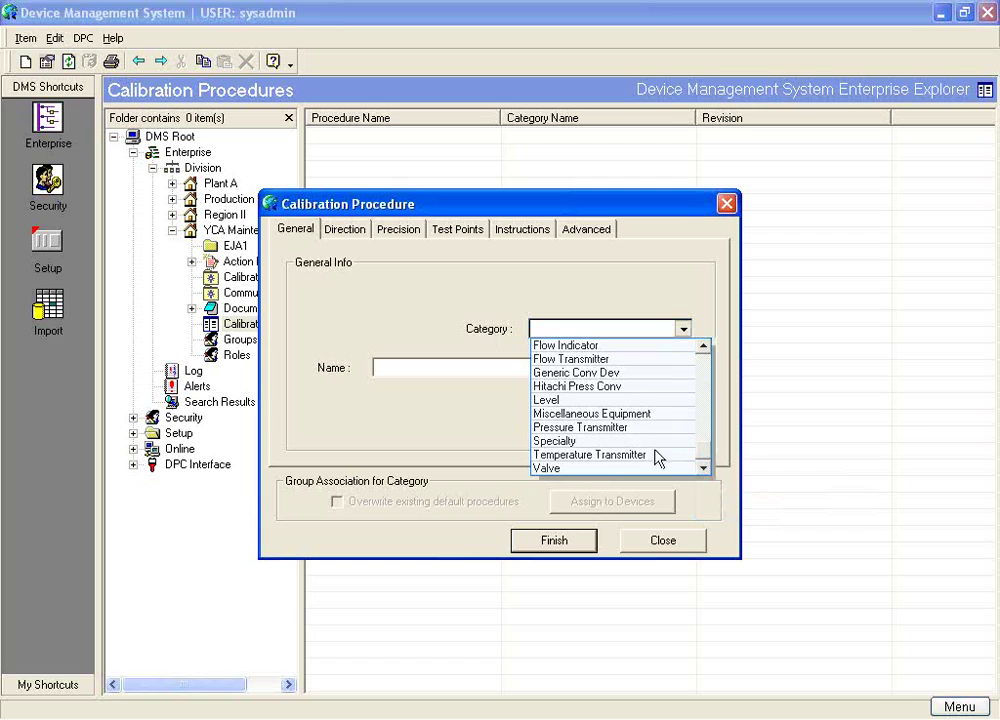
click(580, 427)
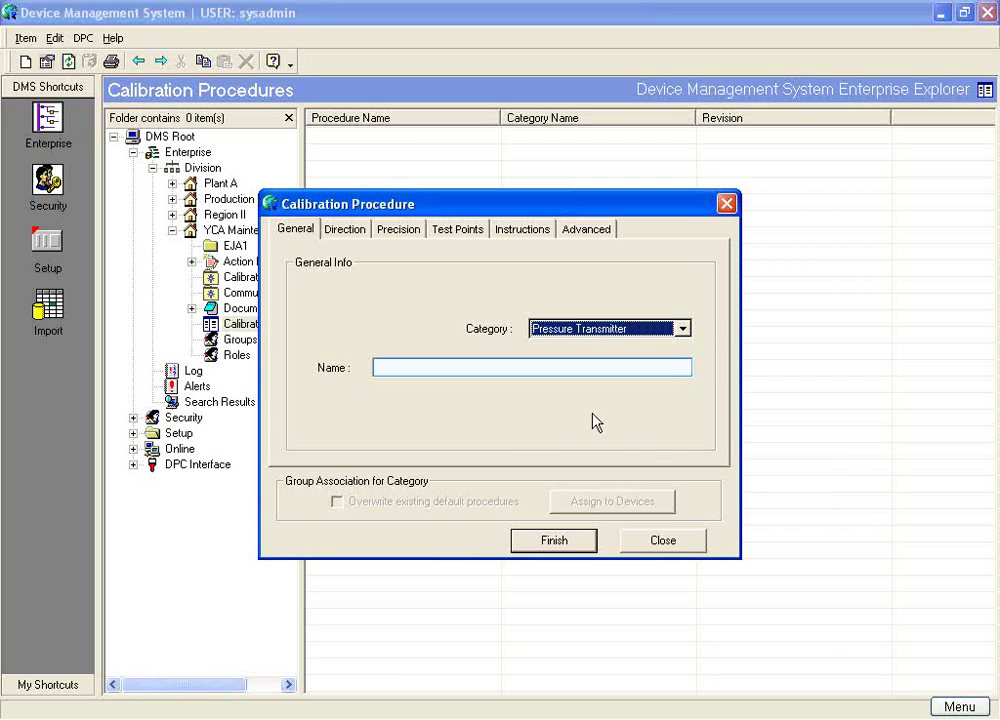
click(583, 373)
text(EJA1)
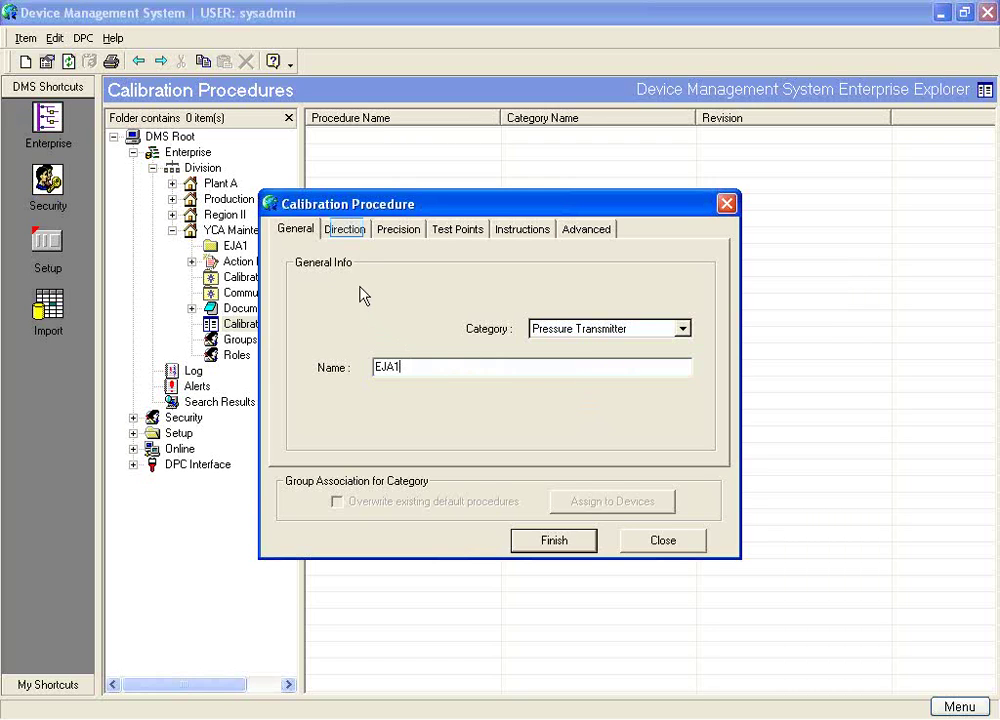
Step: Set the procedure's maximum error to 0.1, adjust-to value to 0.075 and test point tolerance to 0.1 % of span
click(345, 230)
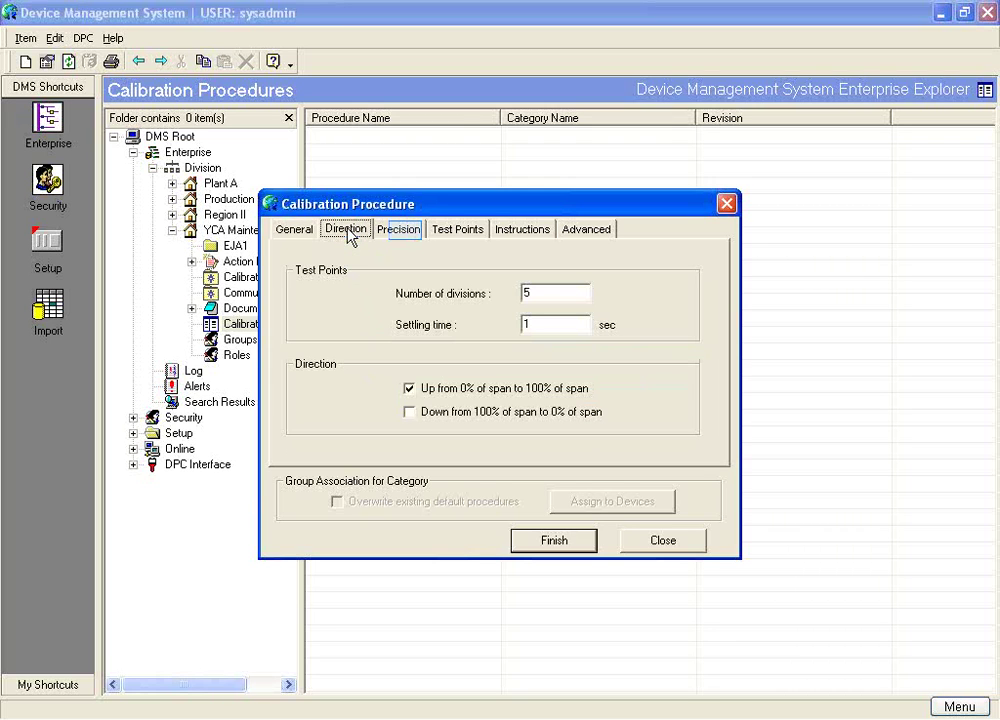
click(401, 230)
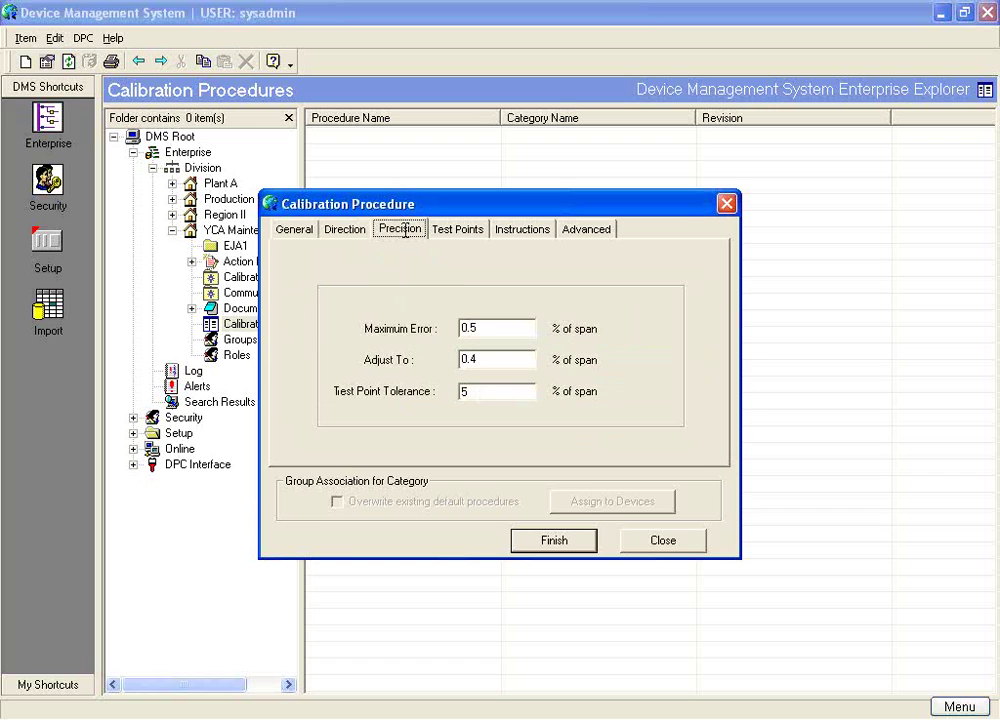
click(471, 327)
key(BackSpace)
text(1)
click(471, 357)
key(BackSpace)
text(075)
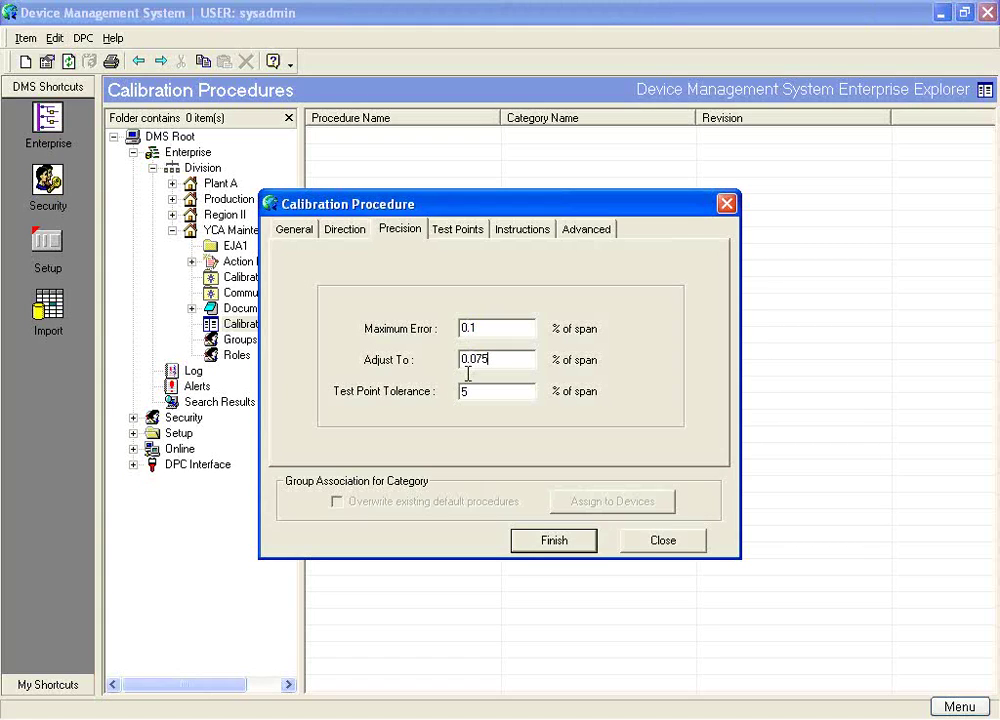
click(467, 390)
key(BackSpace)
text(0.1)
Step: Generate the procedure's calibration test points and enter the setup instruction "Warmup 5 minutes"
click(459, 232)
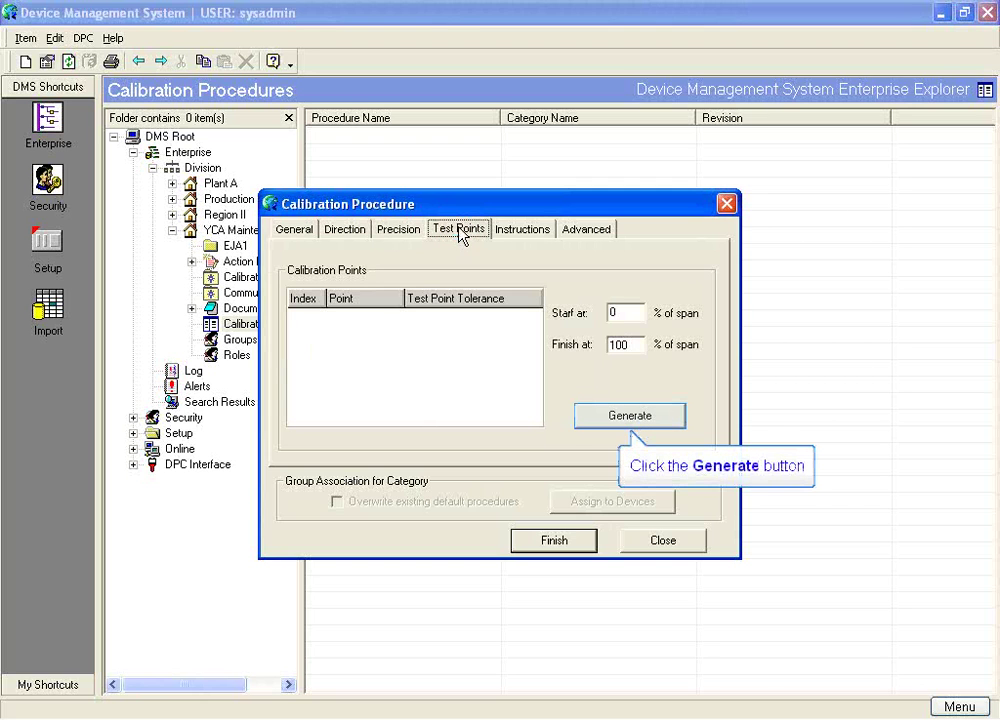
click(614, 414)
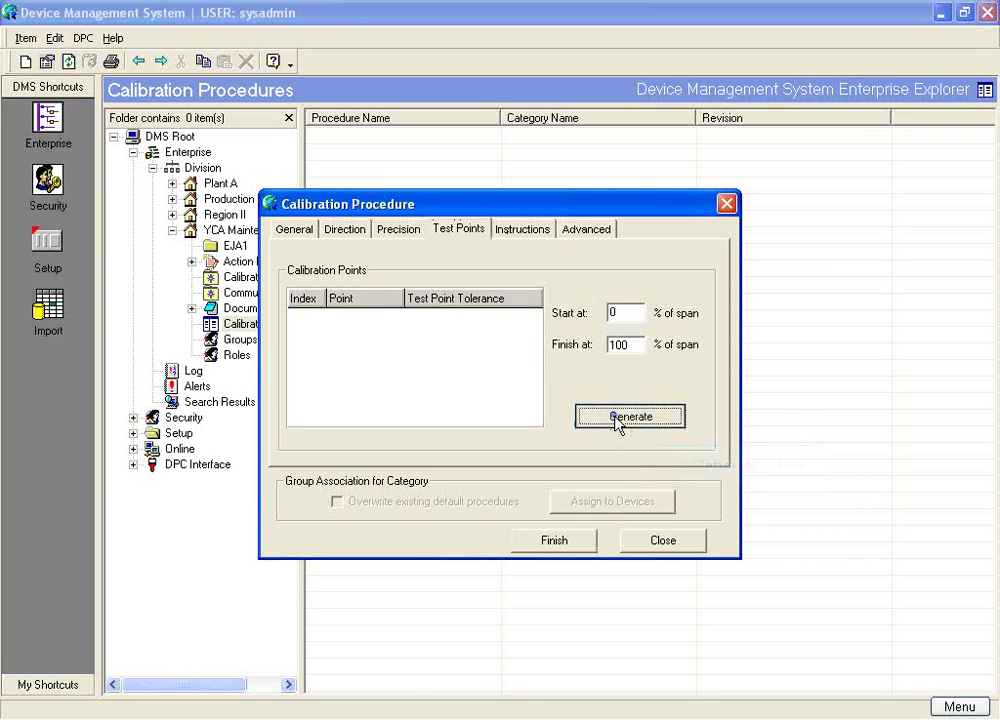
click(525, 235)
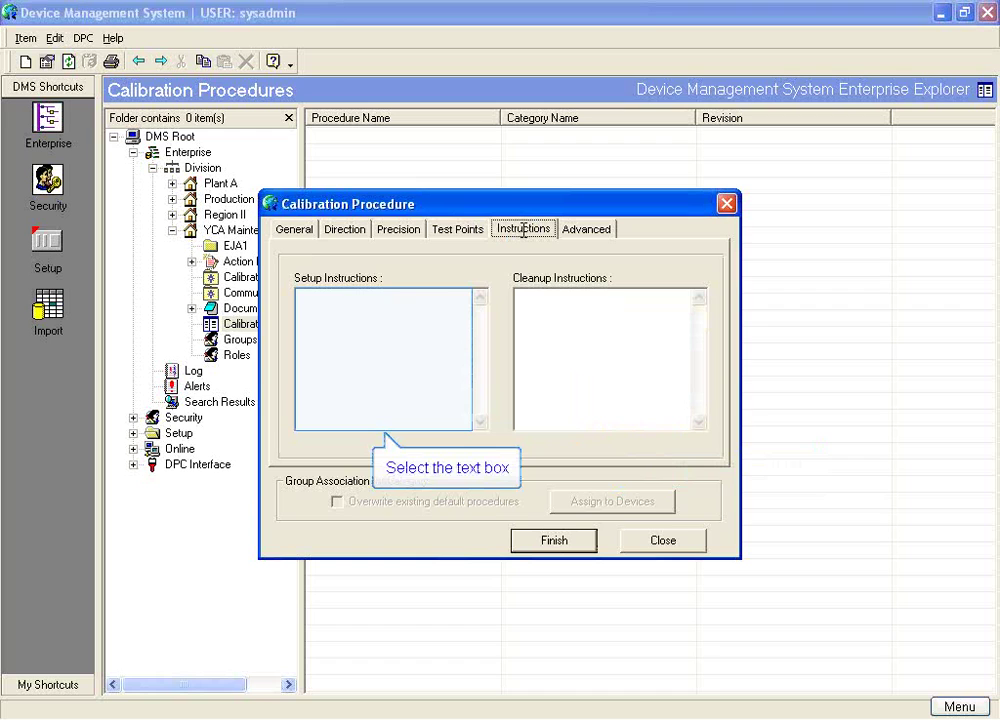
click(446, 297)
text(Warmup 5 minutes)
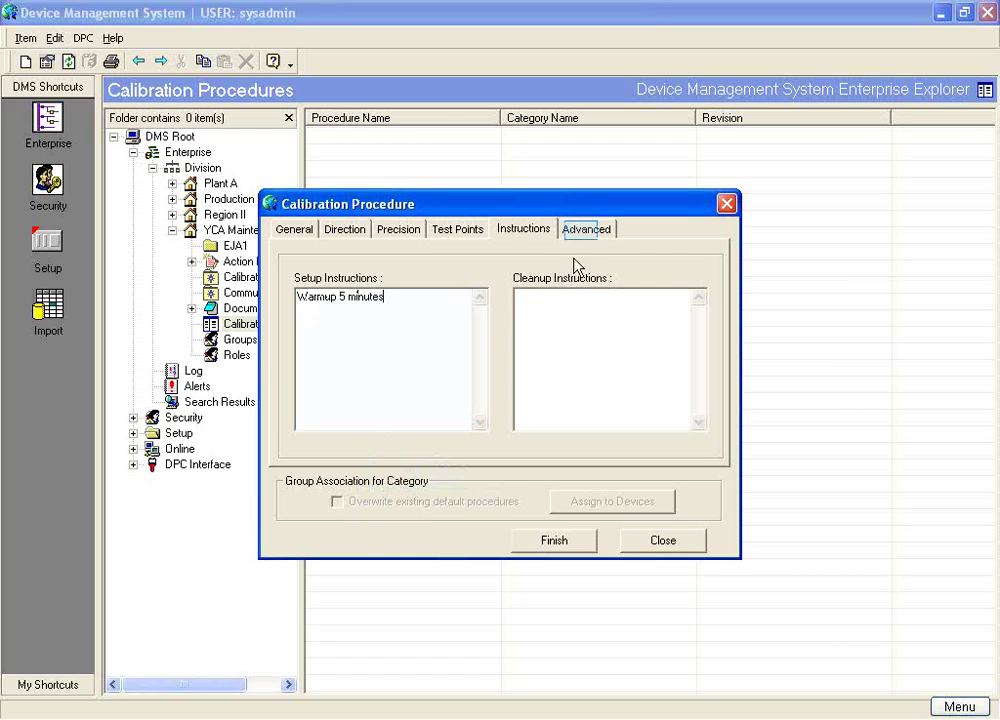
Step: Set the calibration mode to Measure and save the finished calibration procedure
click(584, 230)
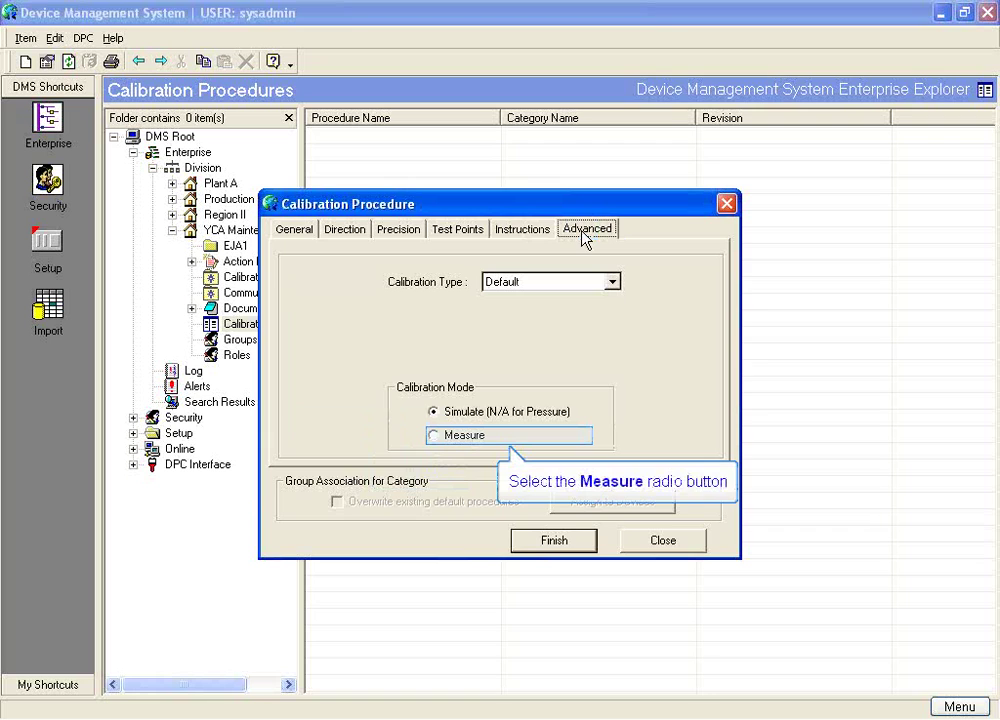
click(436, 436)
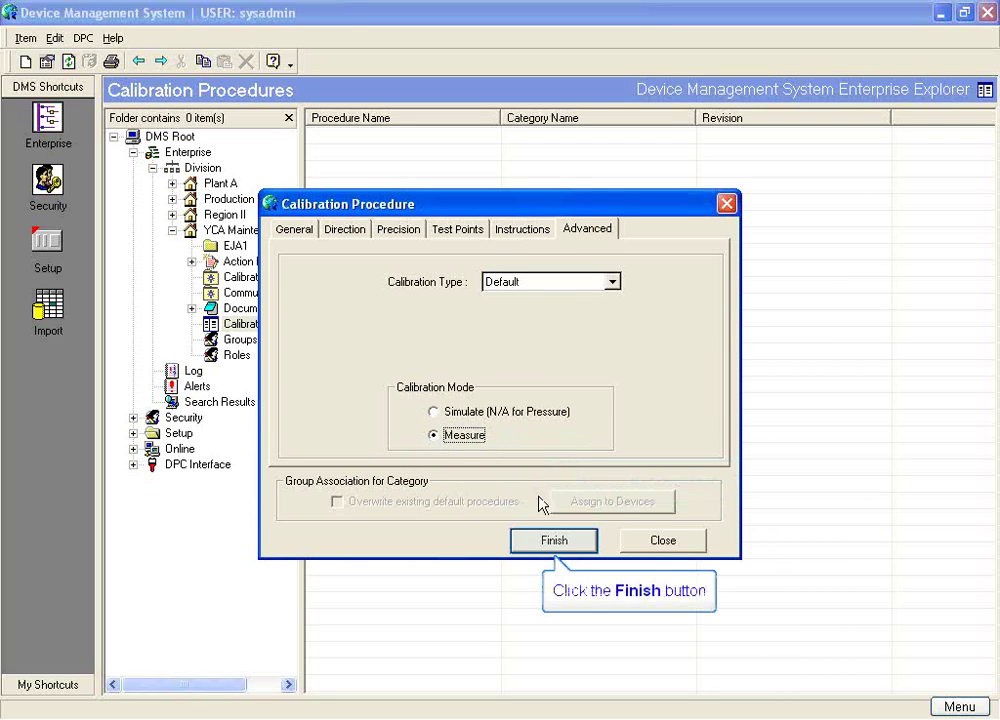
click(550, 545)
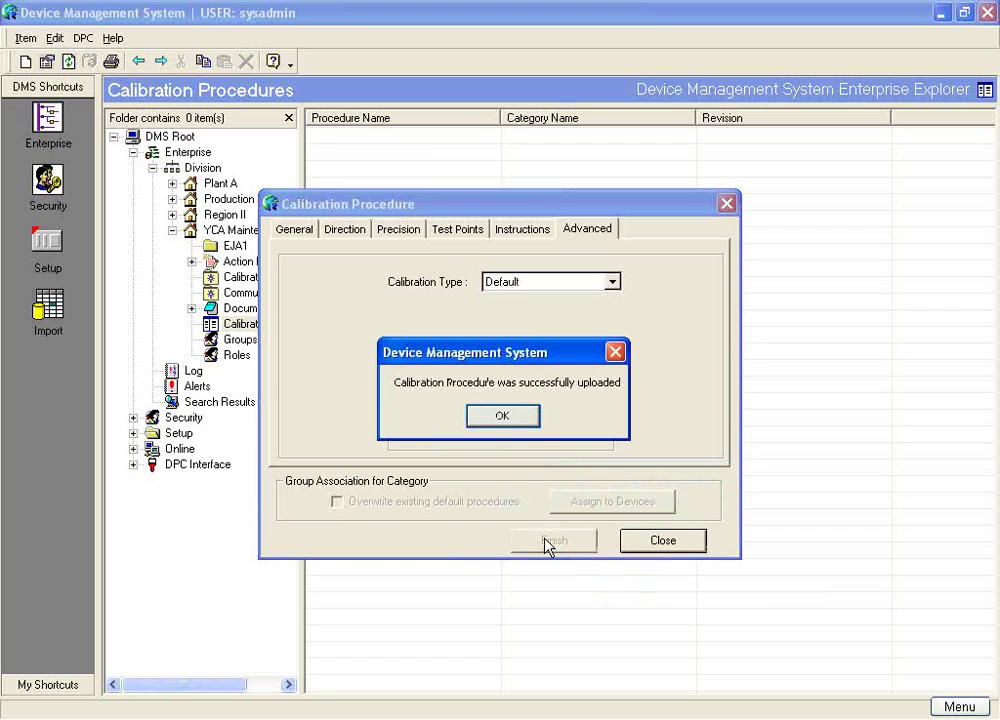
click(506, 418)
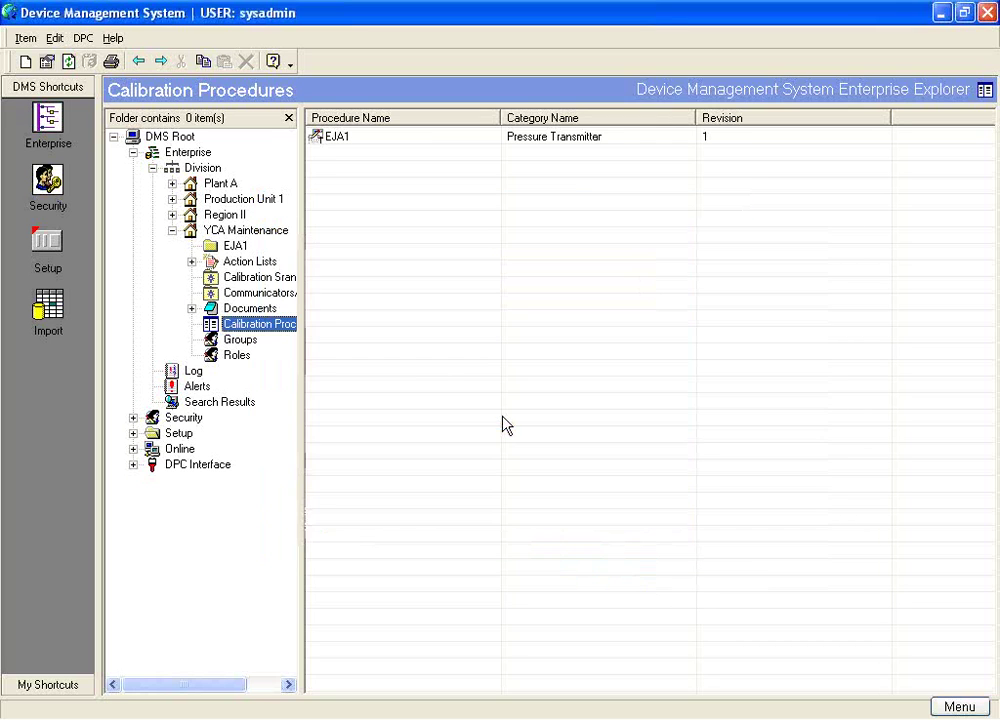
Step: Create a new action list named "Calibration due" in YCA Maintenance
right_click(223, 268)
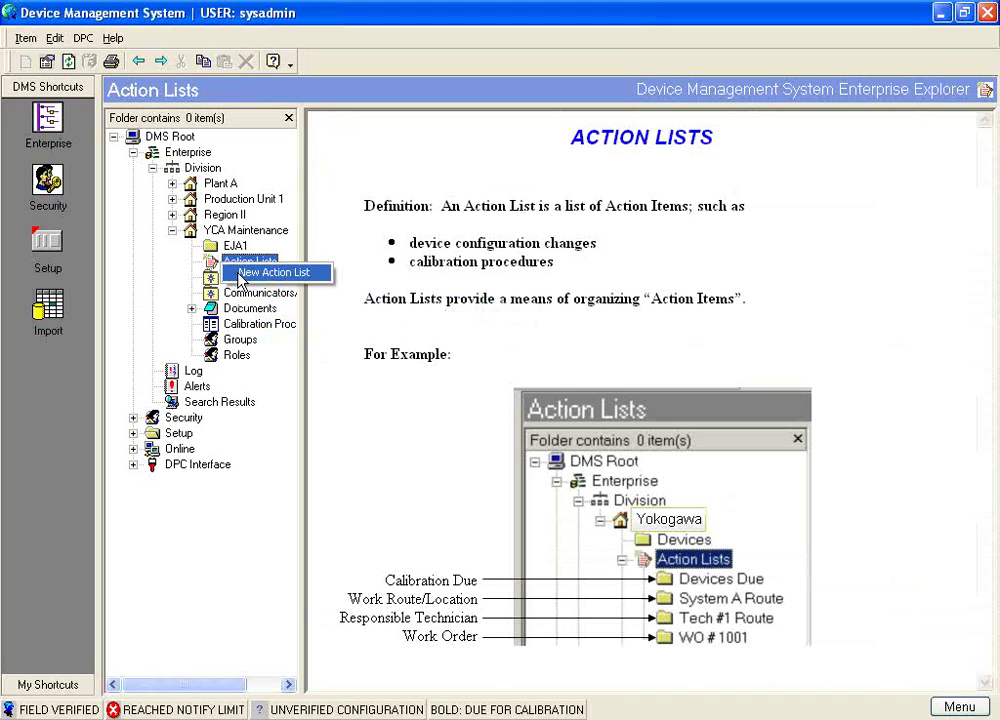
click(240, 281)
text(Ca)
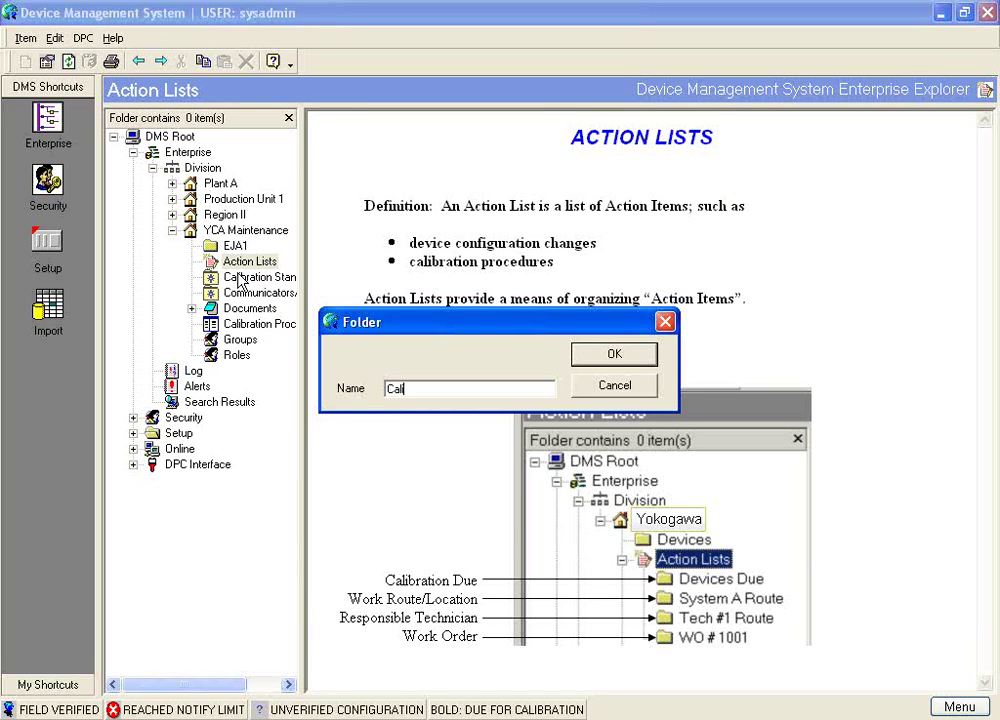
text(libration due)
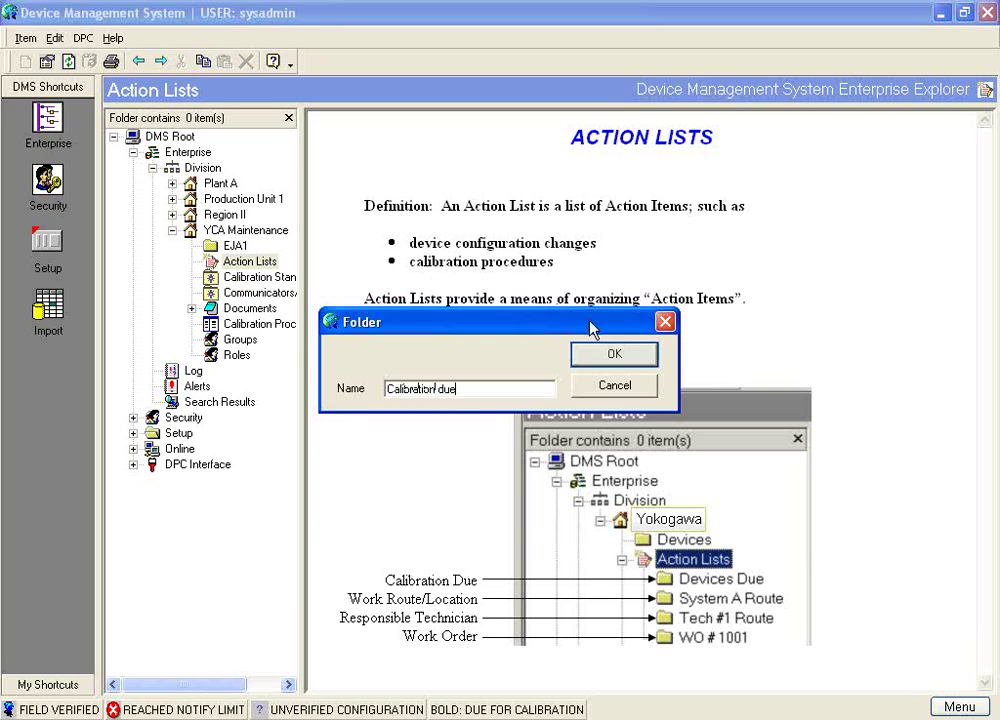
click(609, 354)
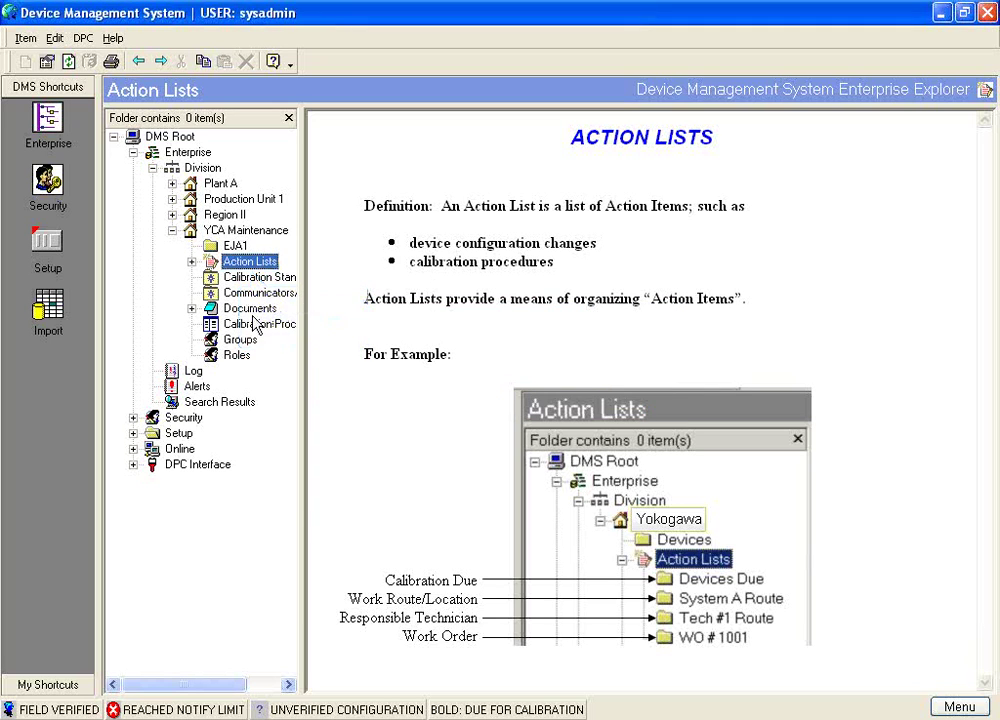
Step: Associate the EJA1 calibration procedure with transmitter PT-123 as an approved procedure
click(192, 263)
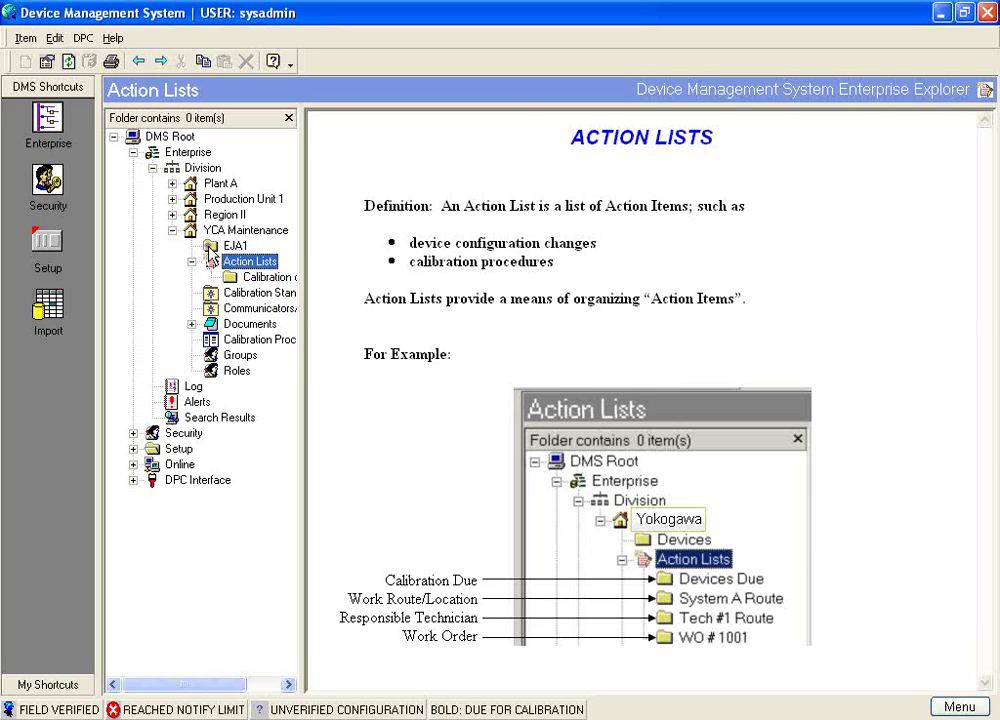
click(210, 250)
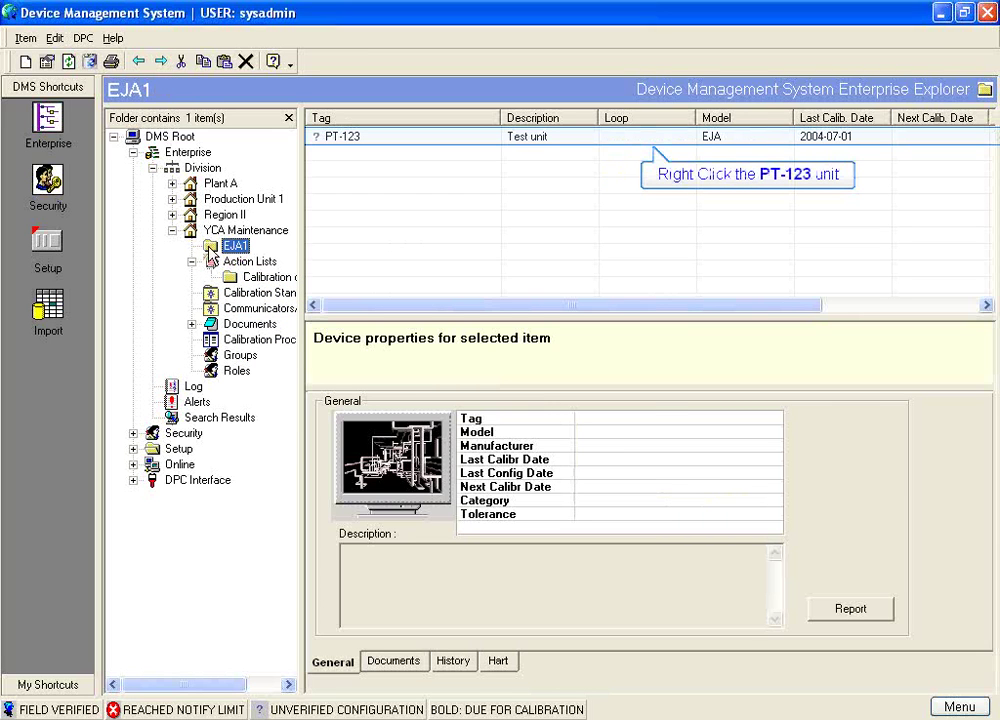
right_click(355, 142)
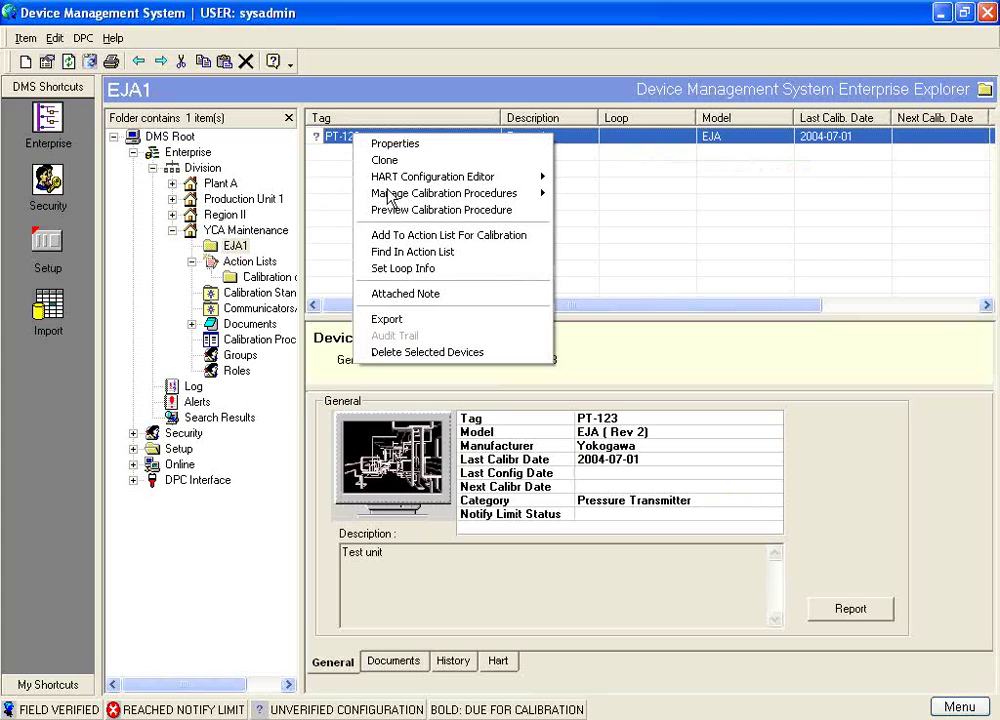
mouse_move(389, 192)
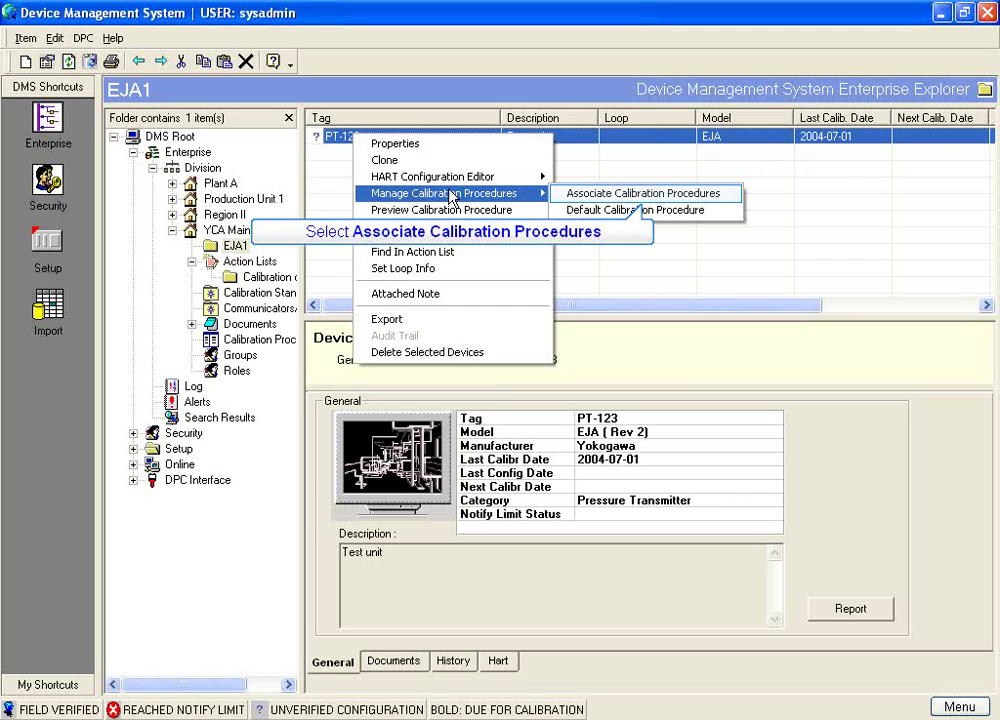
click(585, 194)
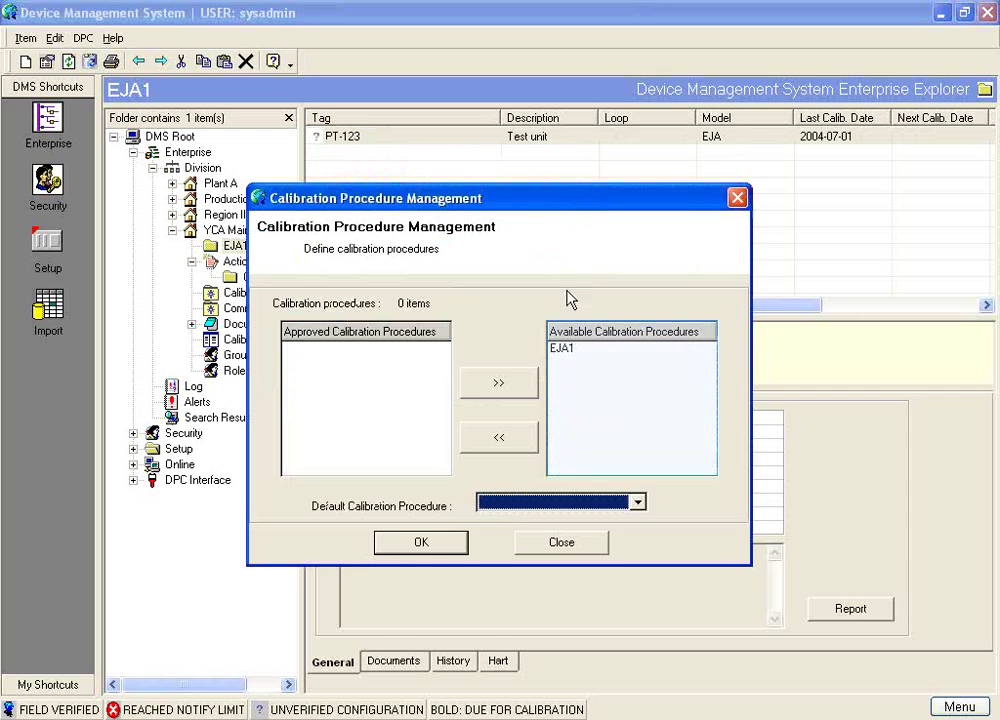
click(563, 350)
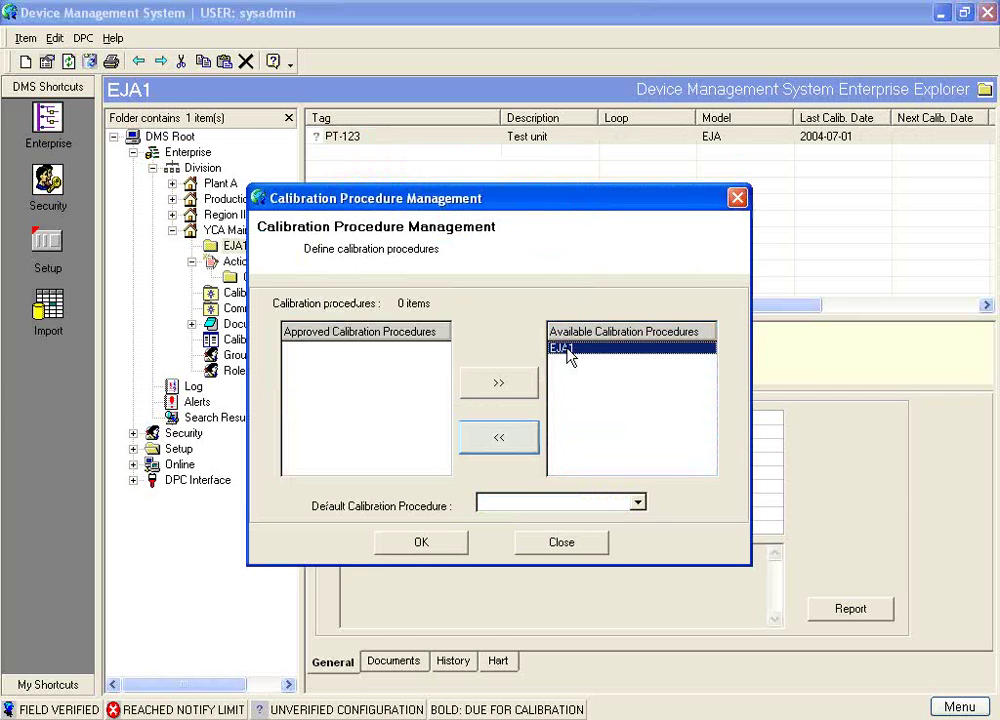
click(508, 438)
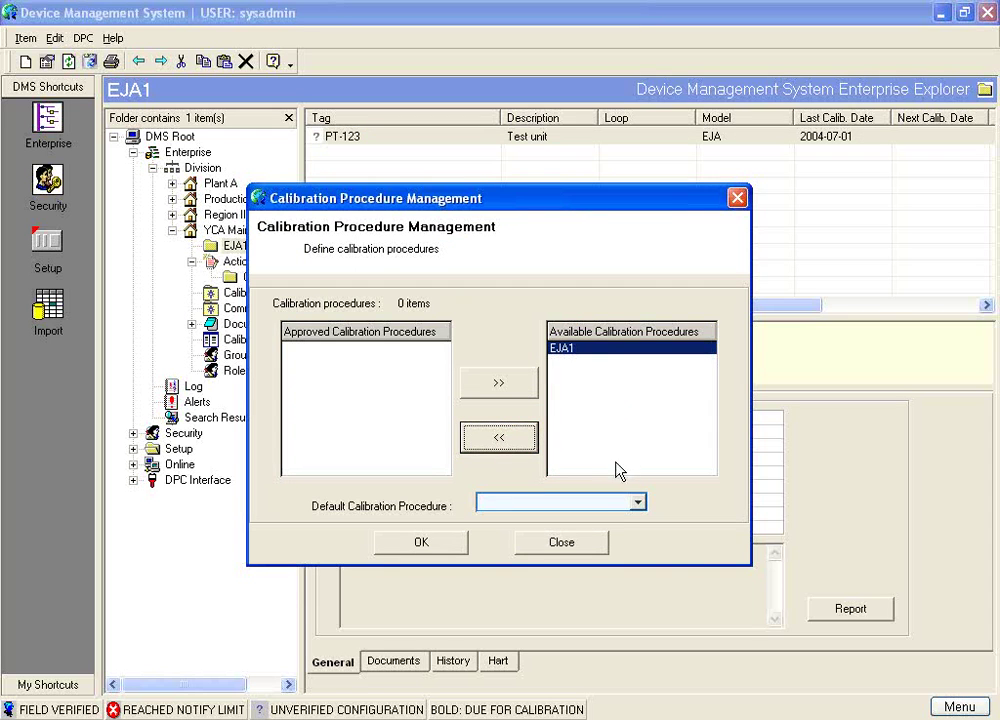
Step: Set EJA1 as the default calibration procedure for PT-123 and save the association
click(636, 503)
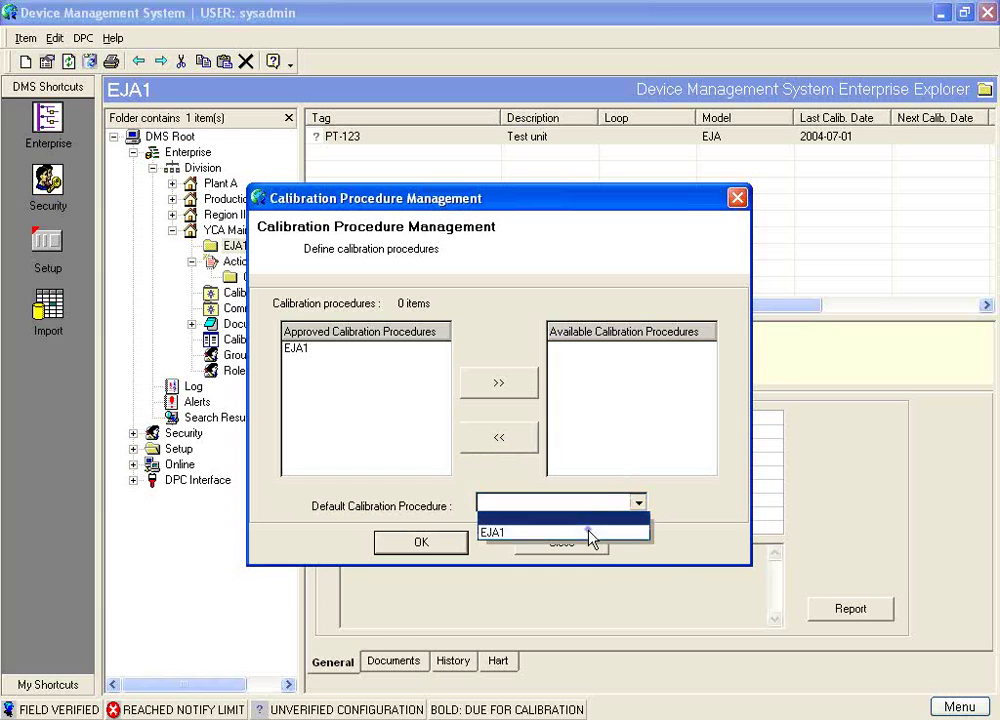
click(592, 533)
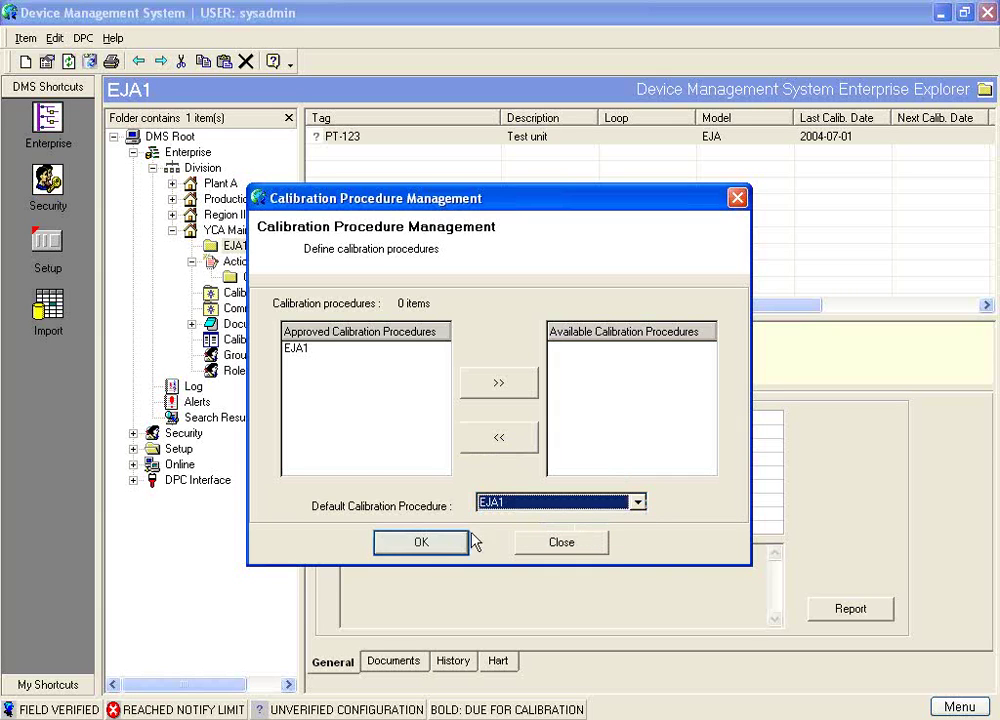
click(425, 543)
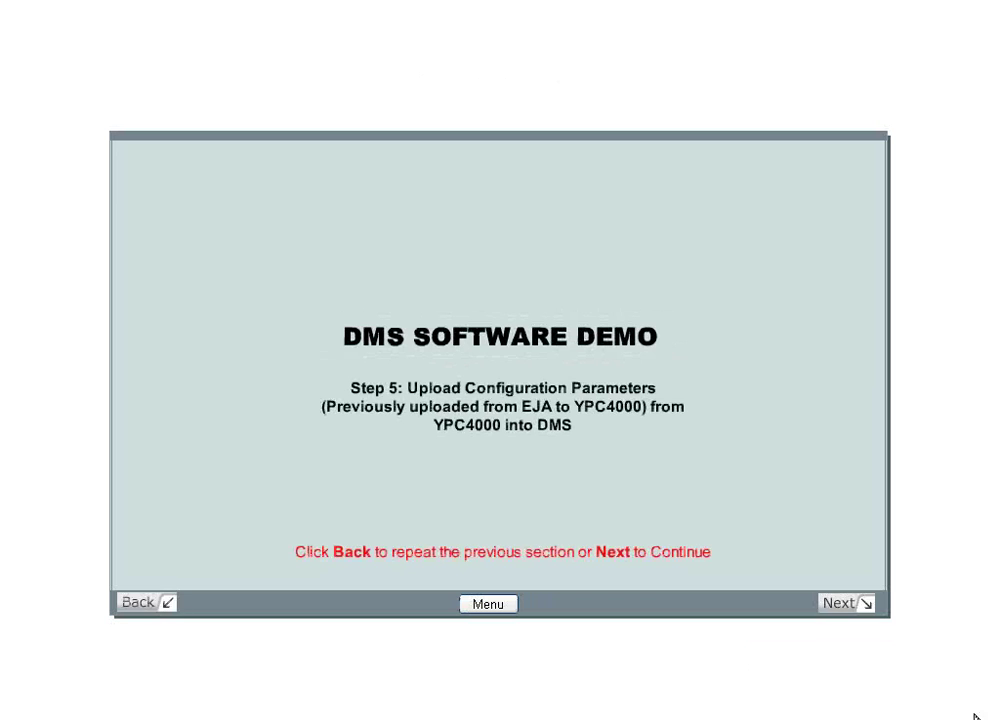
Step: Preview the configuration records stored in the calibrator through the DPC Interface
click(866, 607)
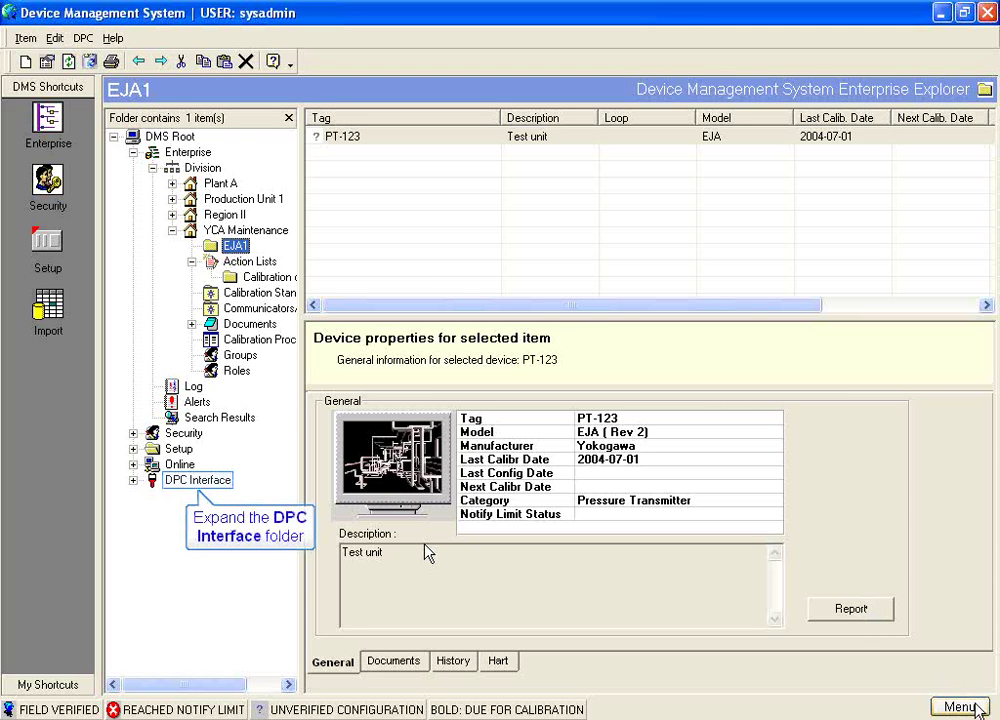
click(133, 480)
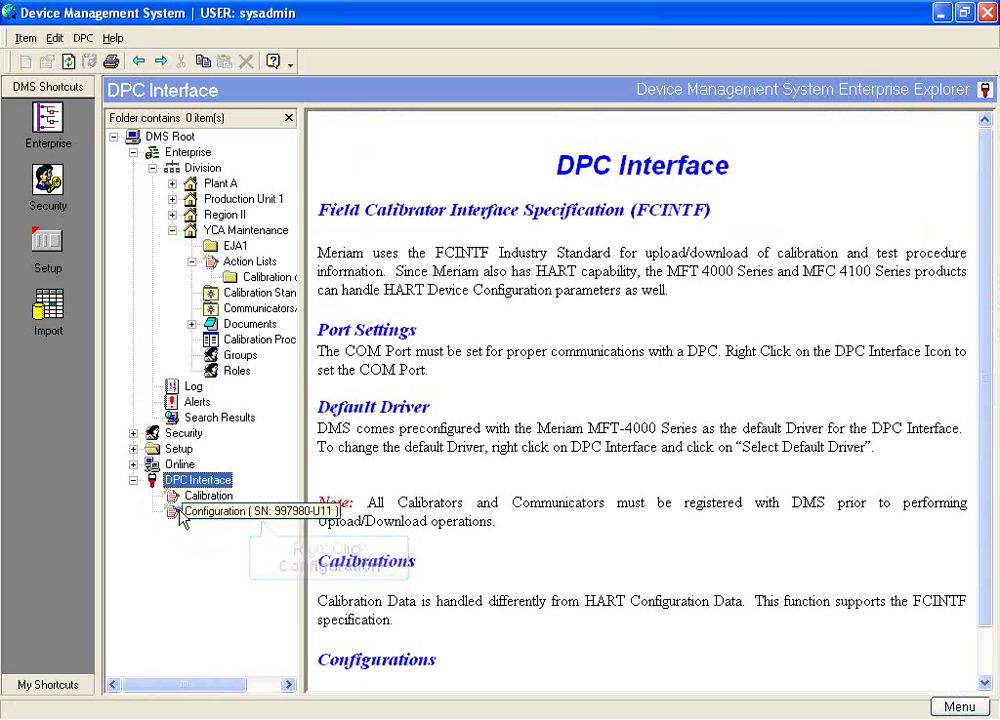
right_click(181, 514)
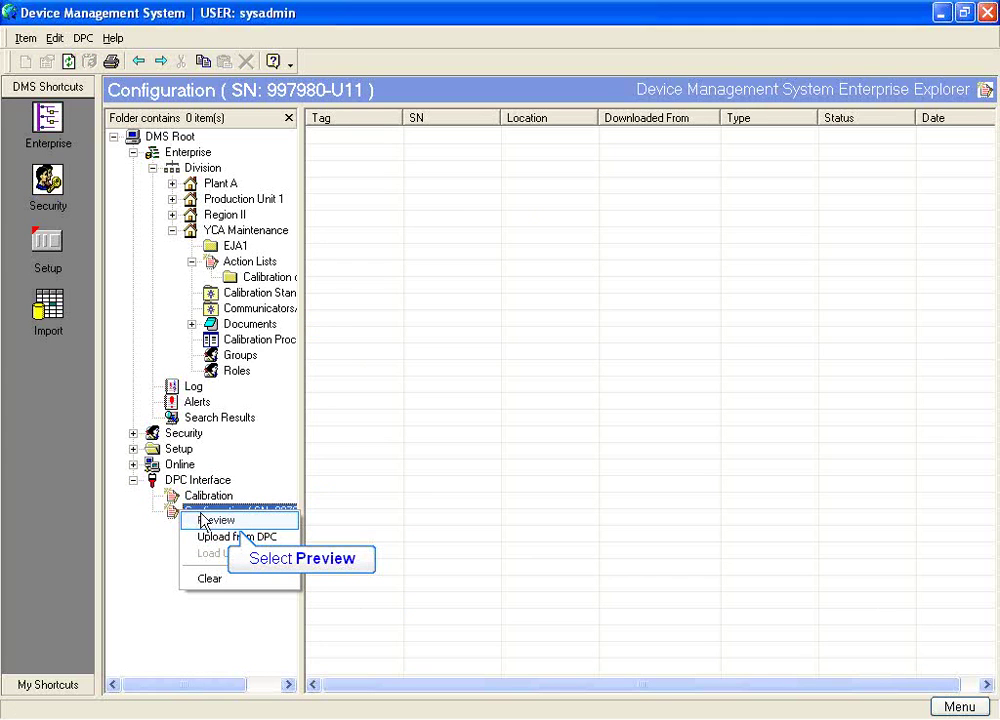
click(205, 521)
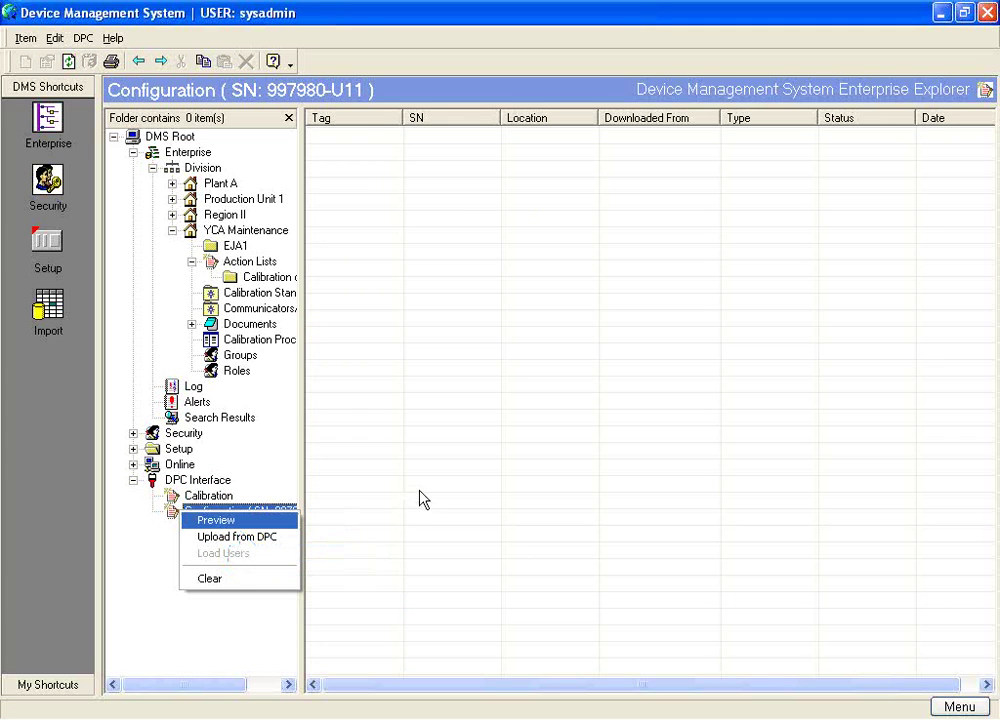
click(487, 424)
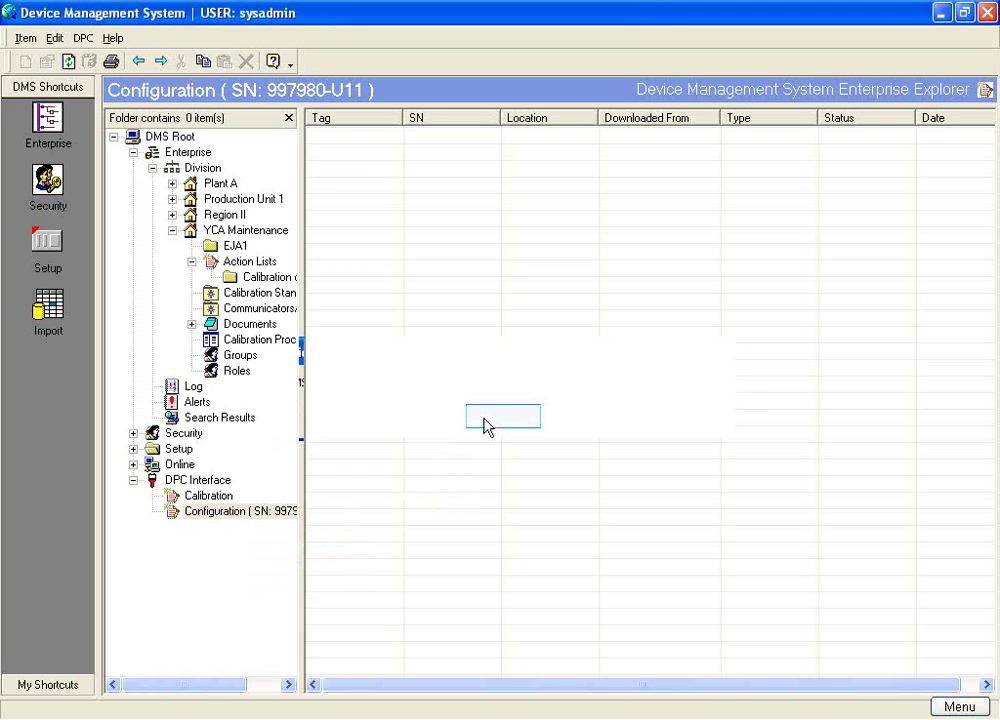
click(487, 424)
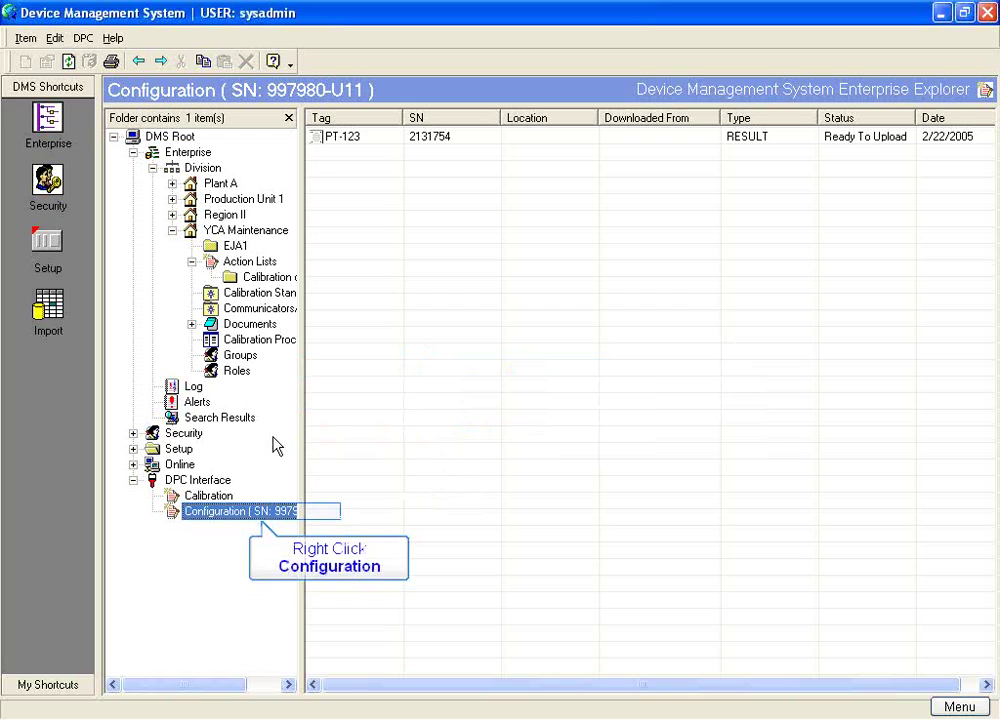
Step: Upload the configuration from the DPC, assigning PT-123 to the location Root\YCA Maintenance\EJA1
right_click(188, 512)
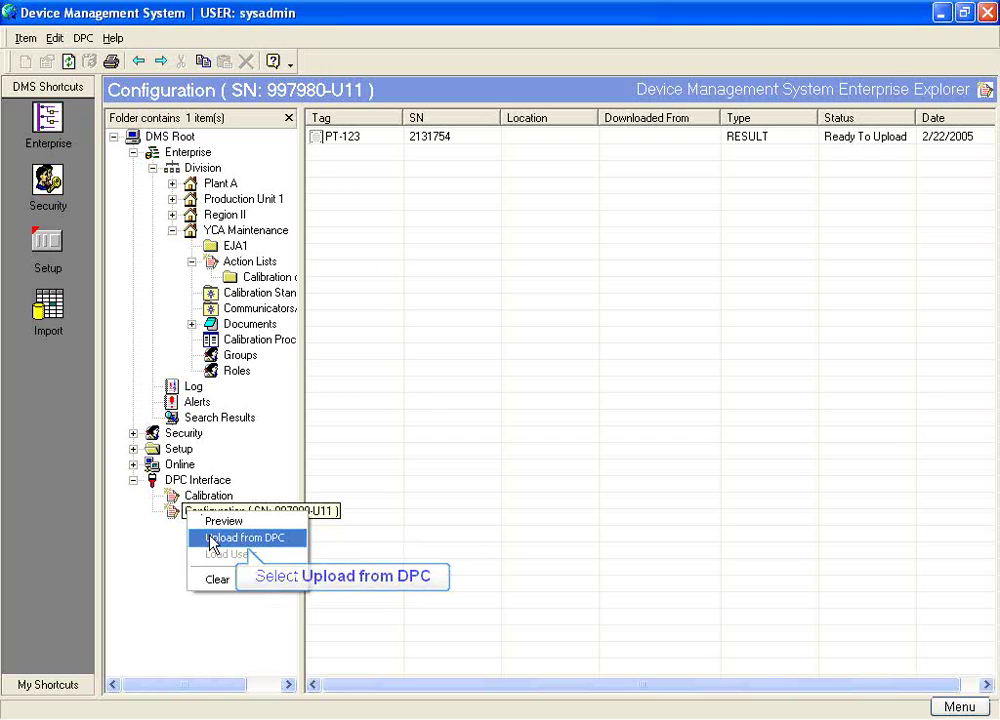
click(213, 539)
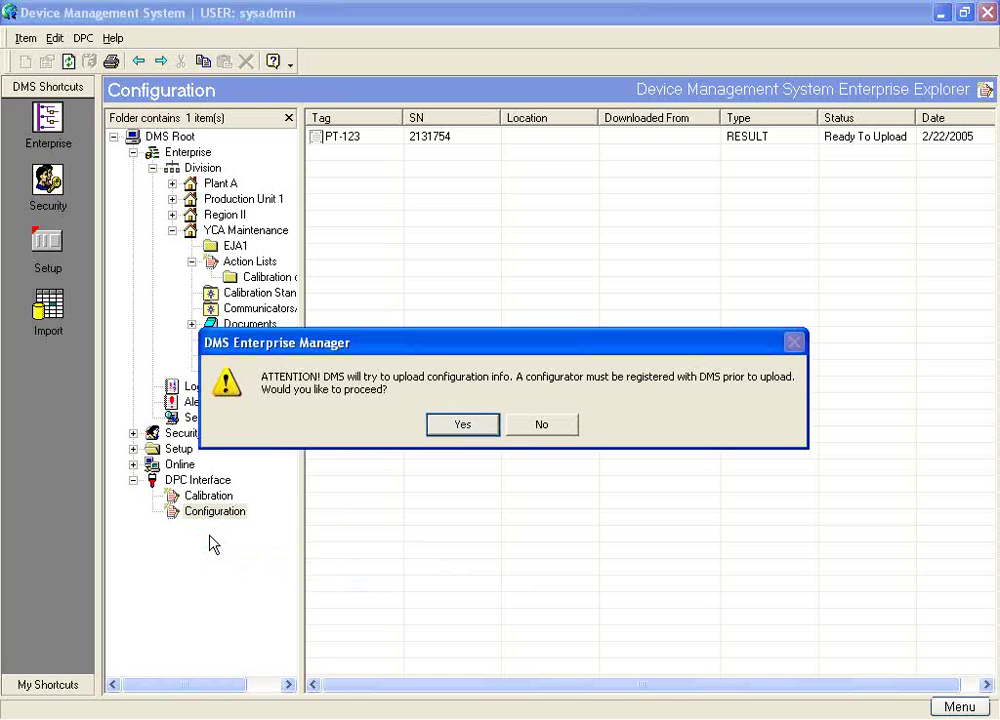
click(460, 425)
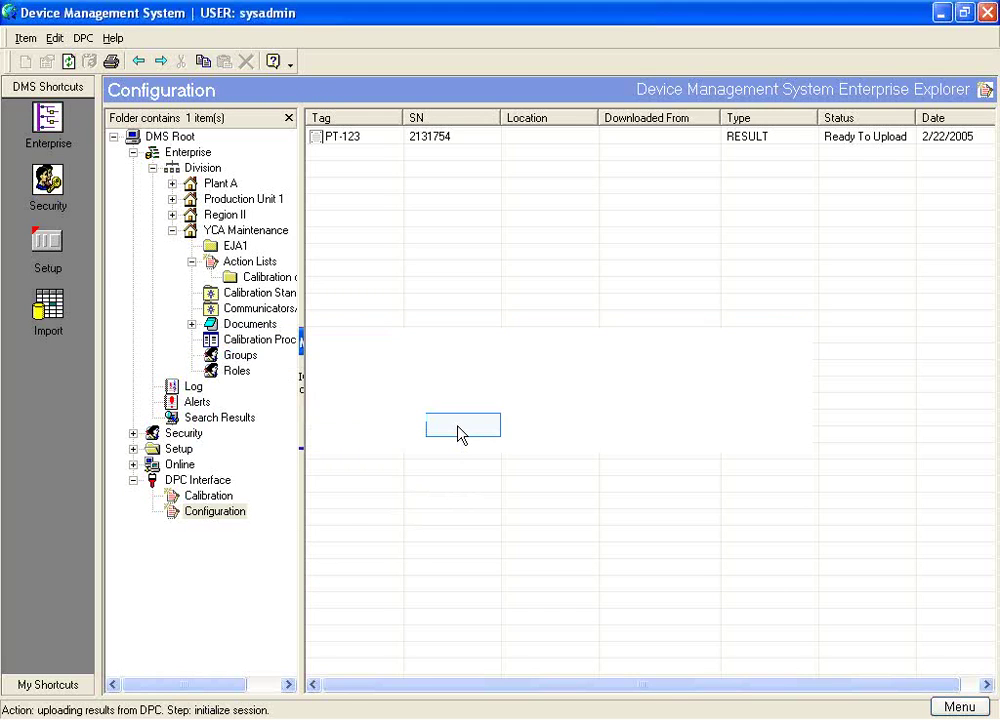
click(459, 425)
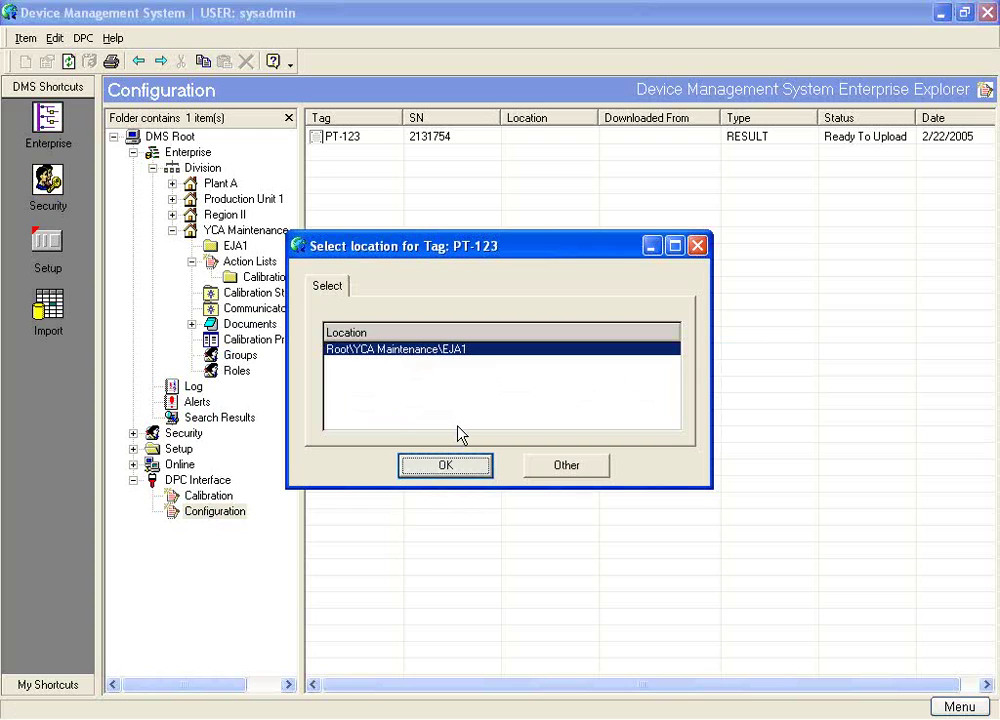
click(445, 468)
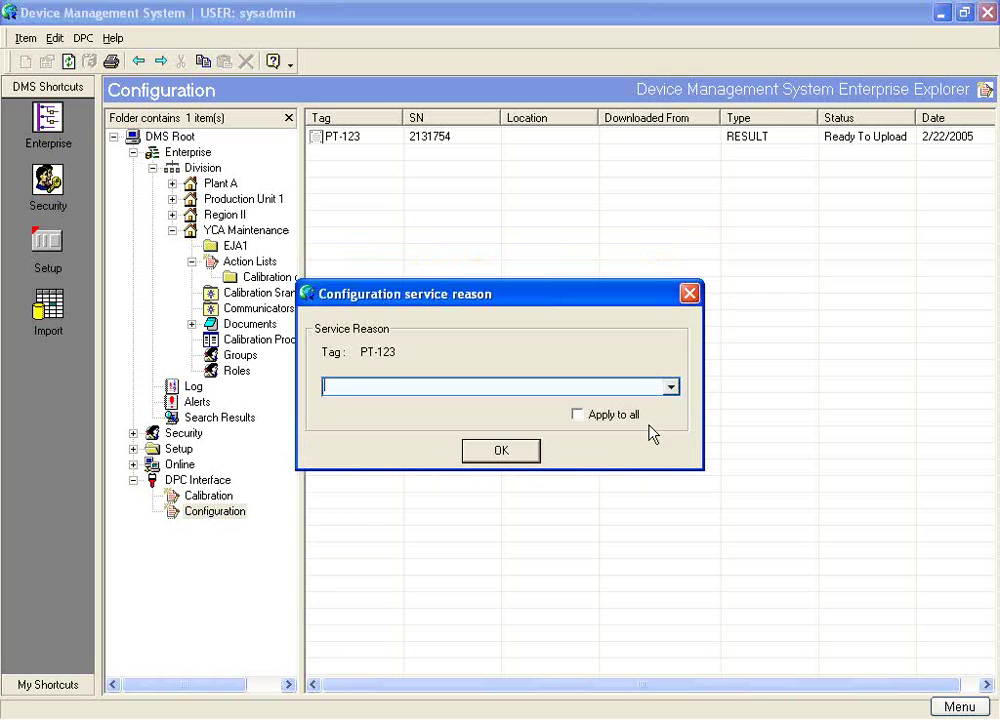
Step: Set PT-123's configuration service reason to New Installation and clear the configuration records from the MFX
click(672, 387)
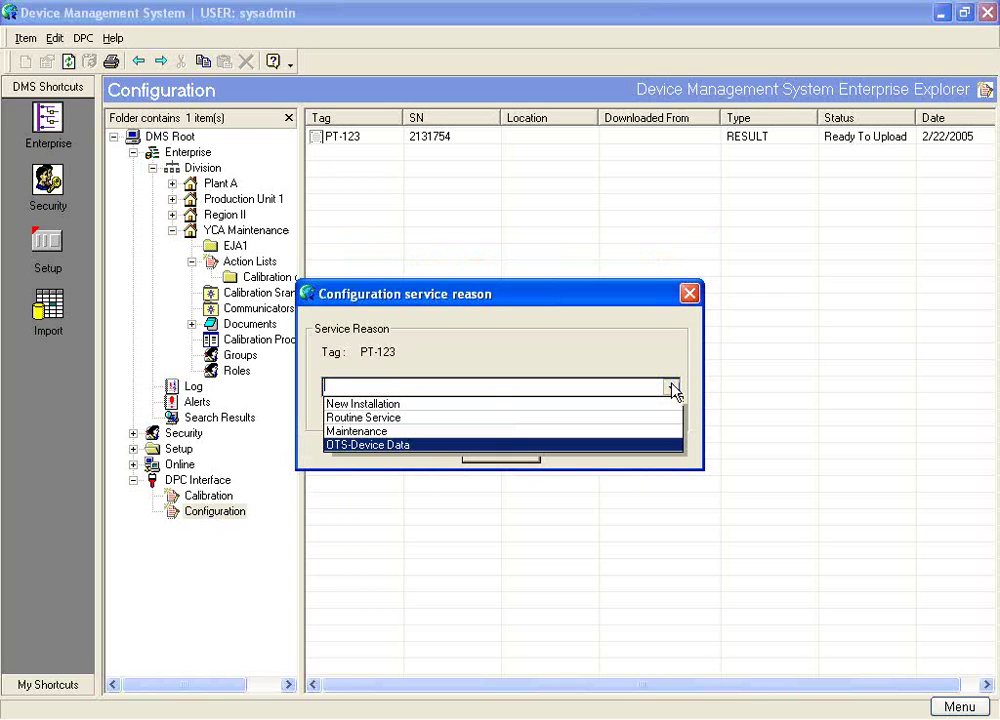
click(402, 404)
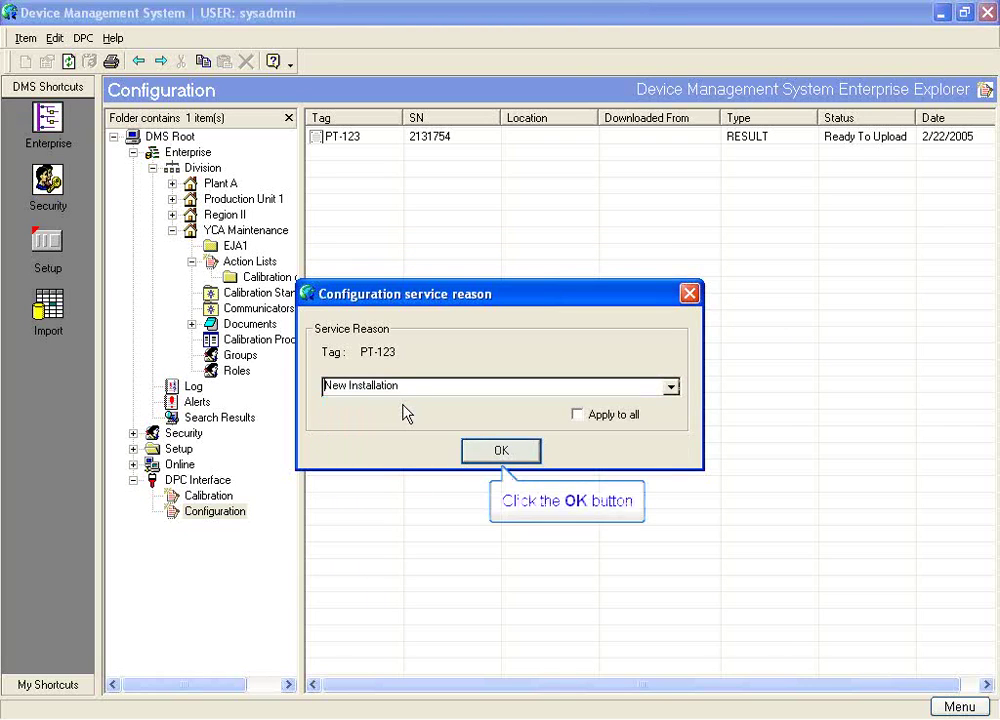
click(502, 452)
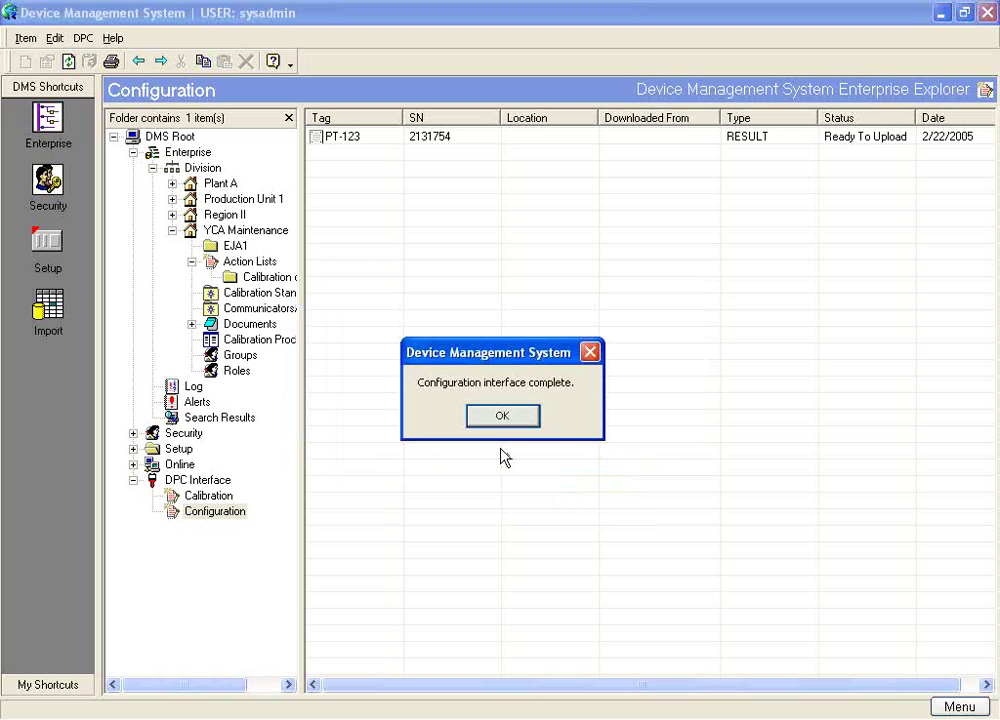
click(509, 420)
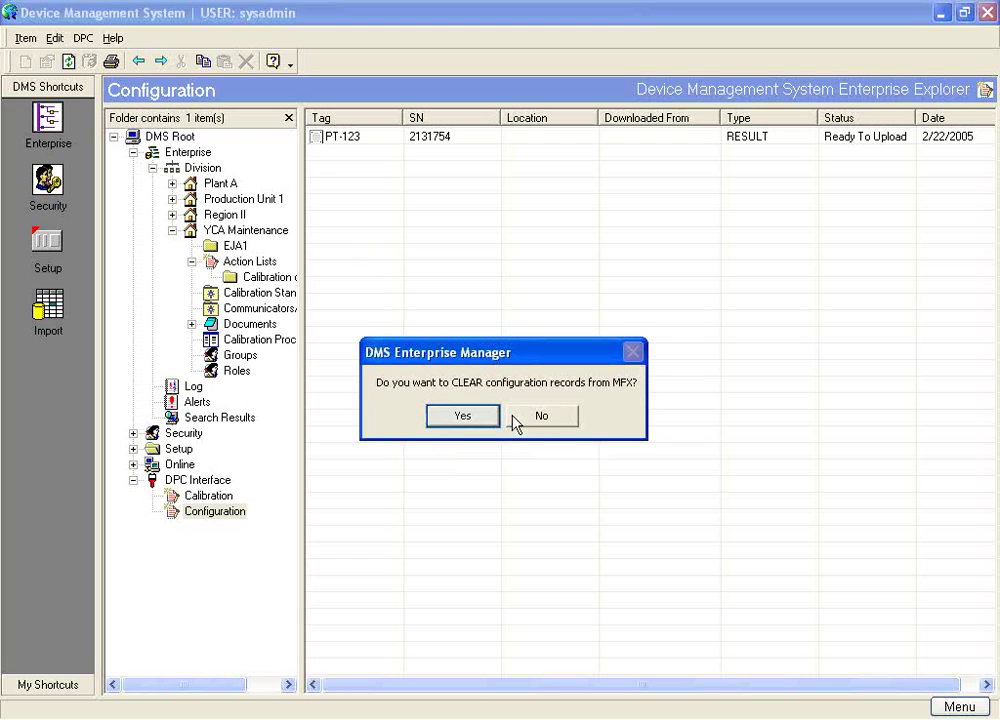
click(460, 420)
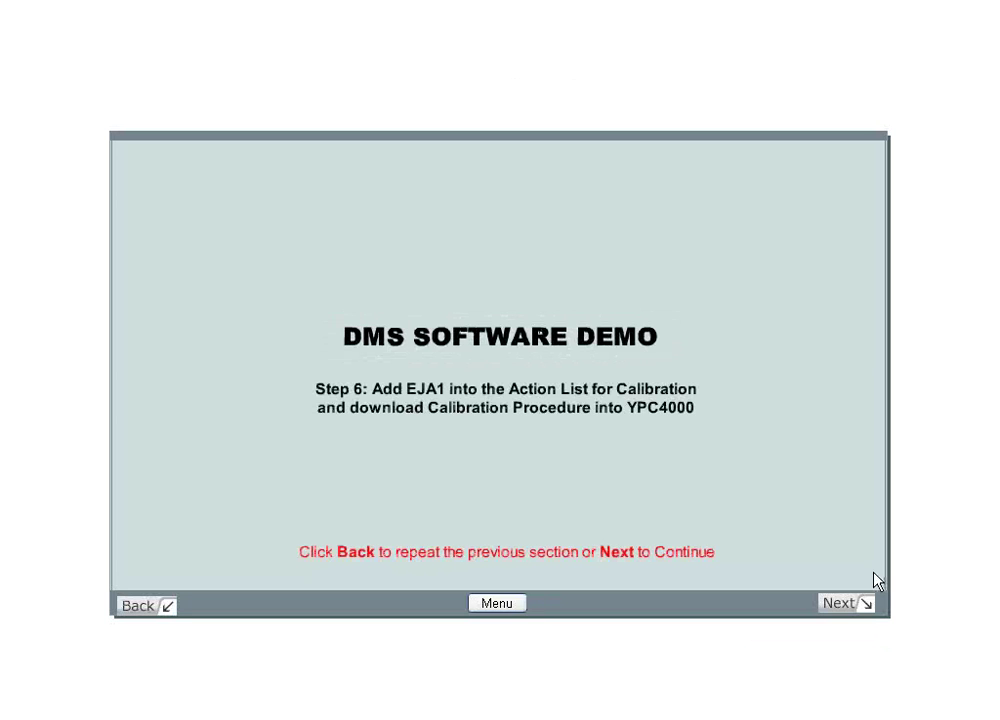
Step: Add PT-123 from the EJA1 folder to the "Calibration due" action list for calibration, entering the work order number
click(856, 602)
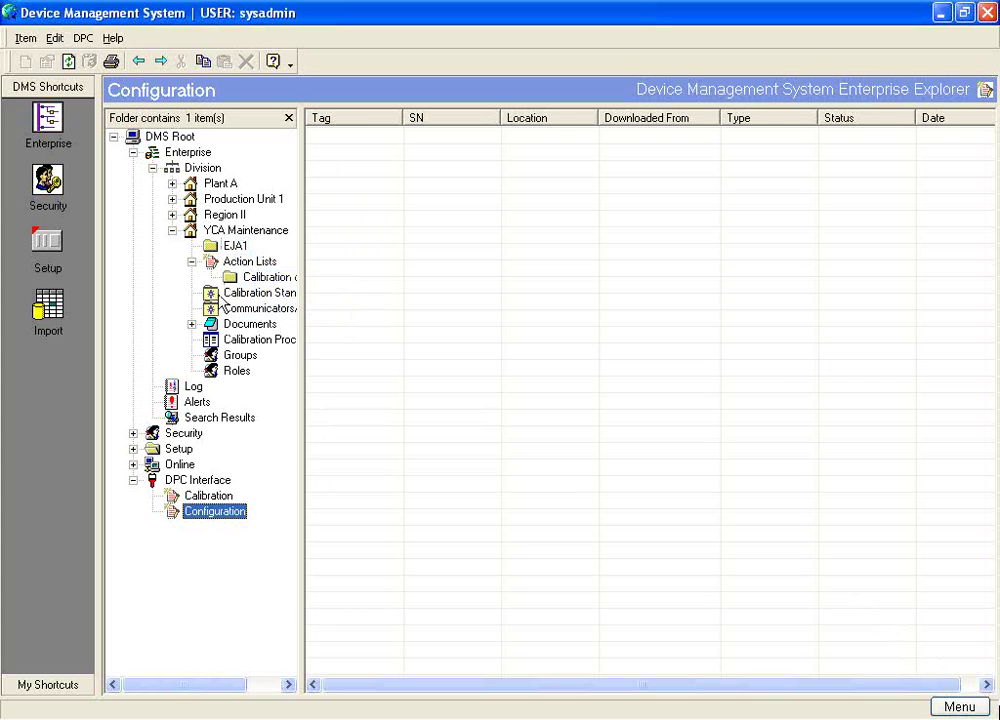
click(212, 248)
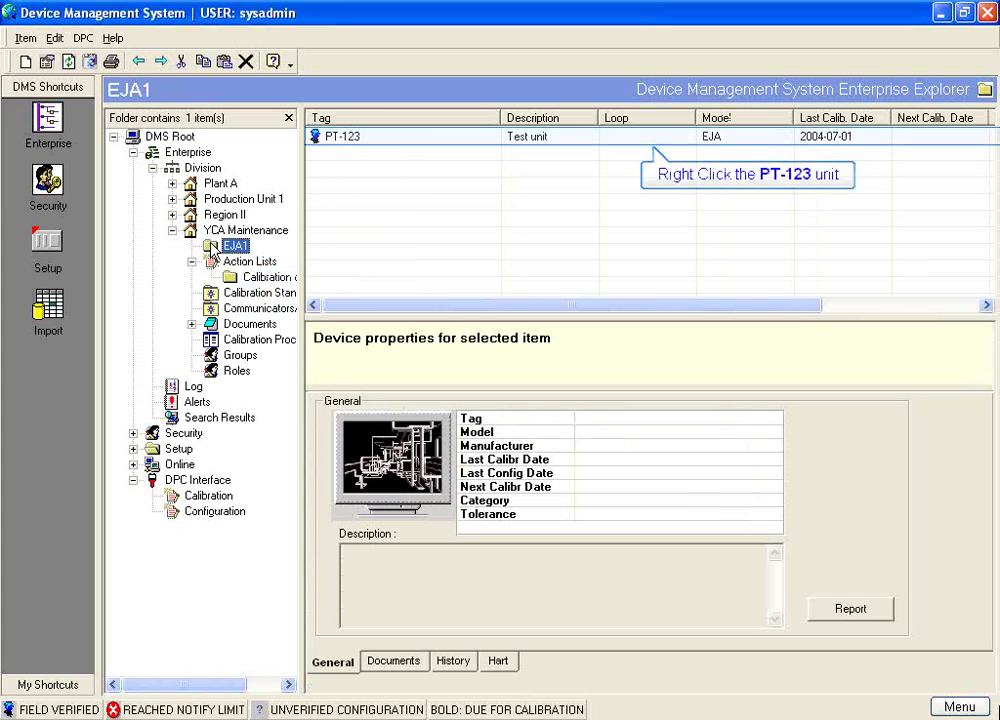
right_click(350, 142)
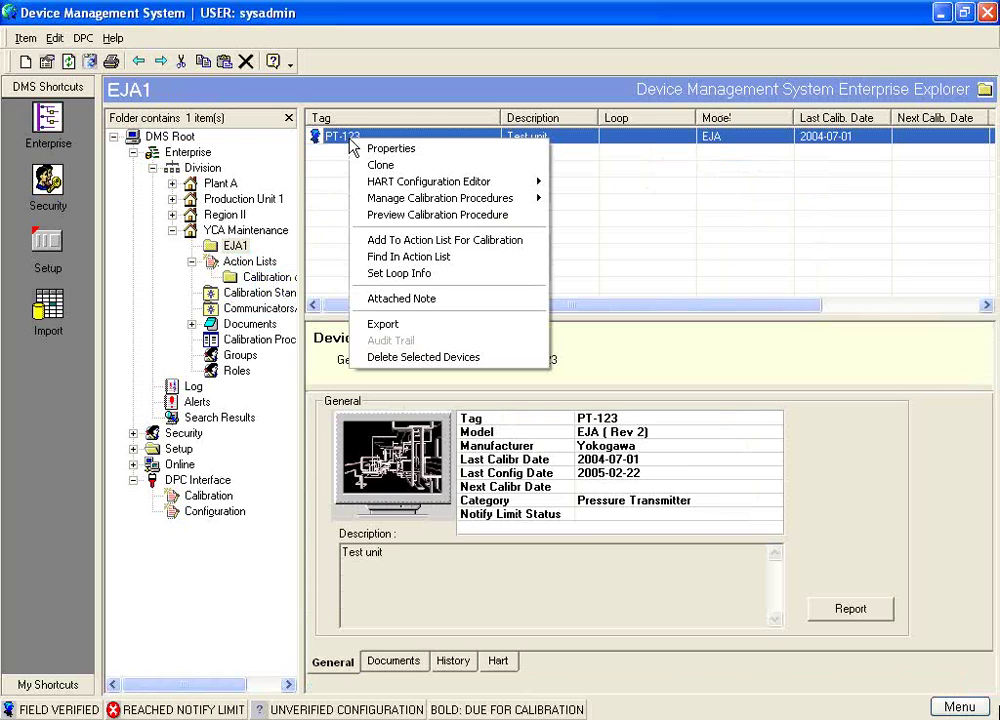
click(408, 241)
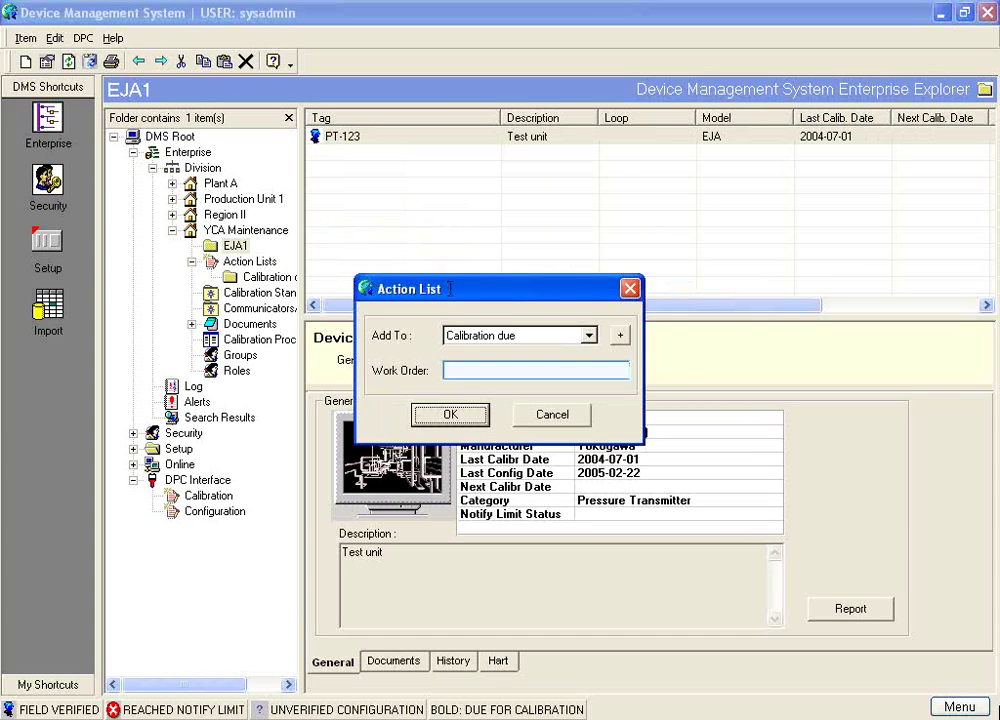
click(455, 370)
text(123)
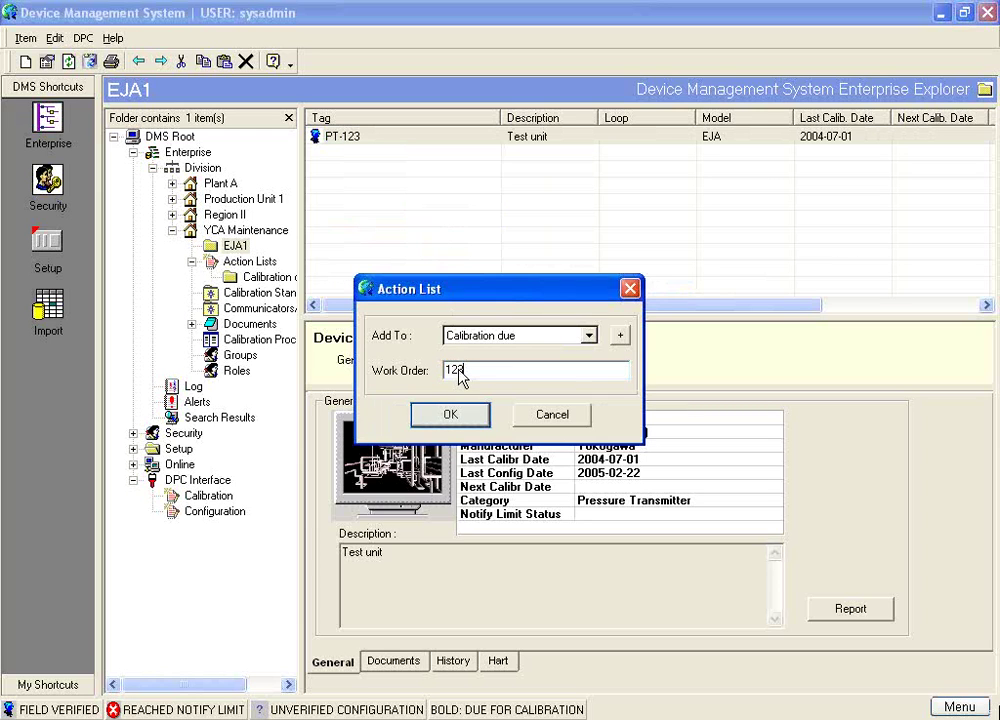
click(450, 416)
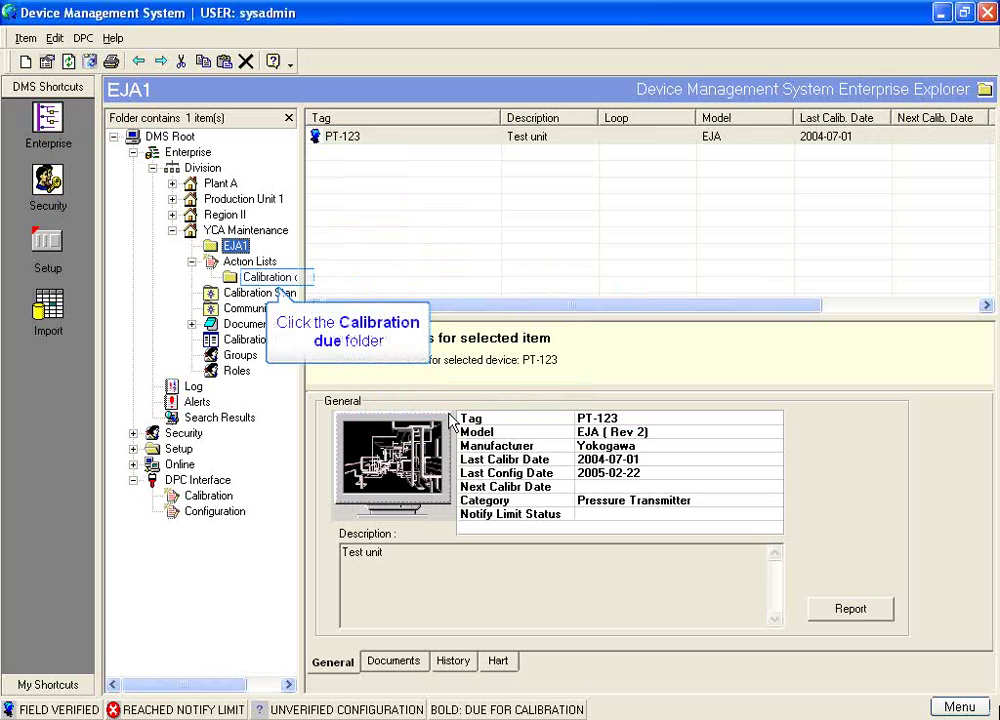
Step: Download the PT-123 calibration item from the "Calibration due" action list to the DPC
click(233, 279)
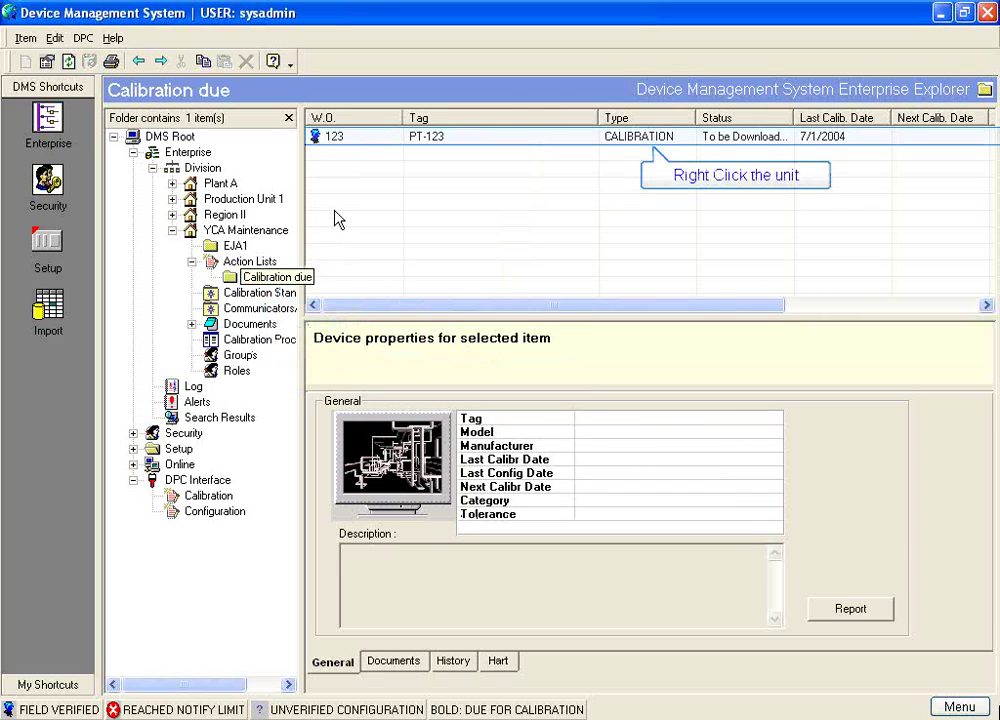
right_click(350, 139)
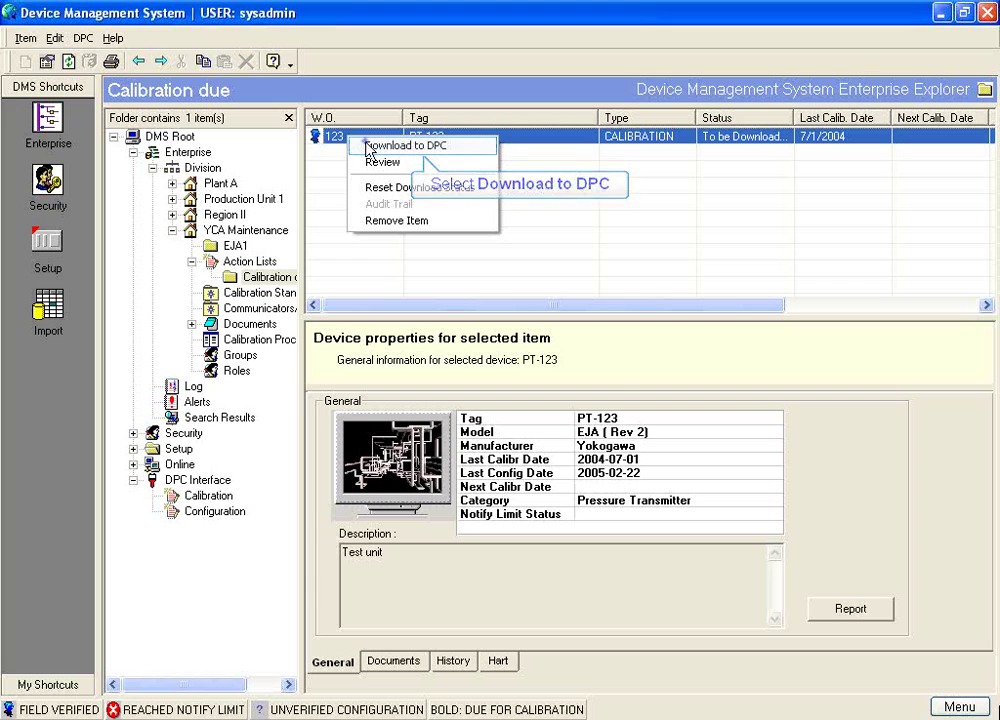
key(Return)
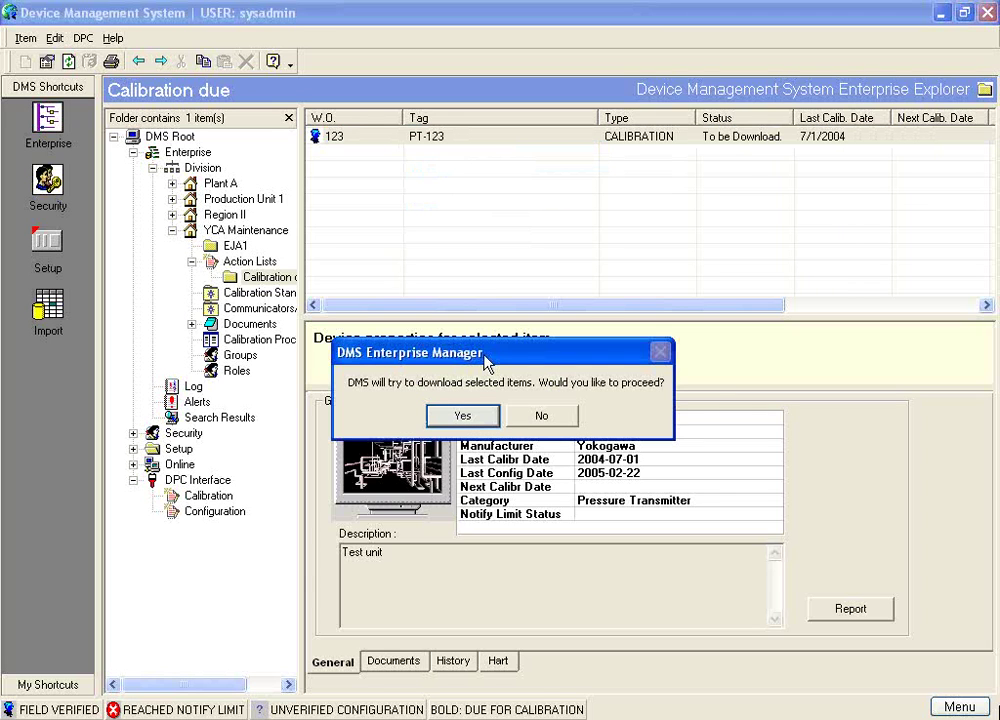
click(463, 418)
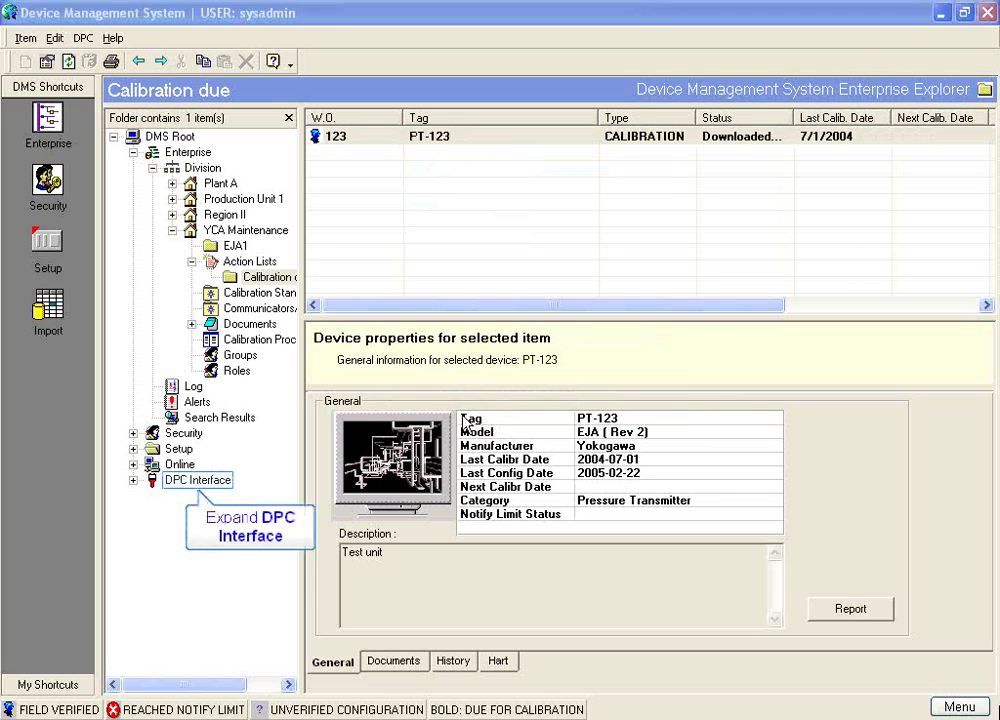
Step: Preview the calibration records stored in the calibrator through the DPC Interface
click(133, 481)
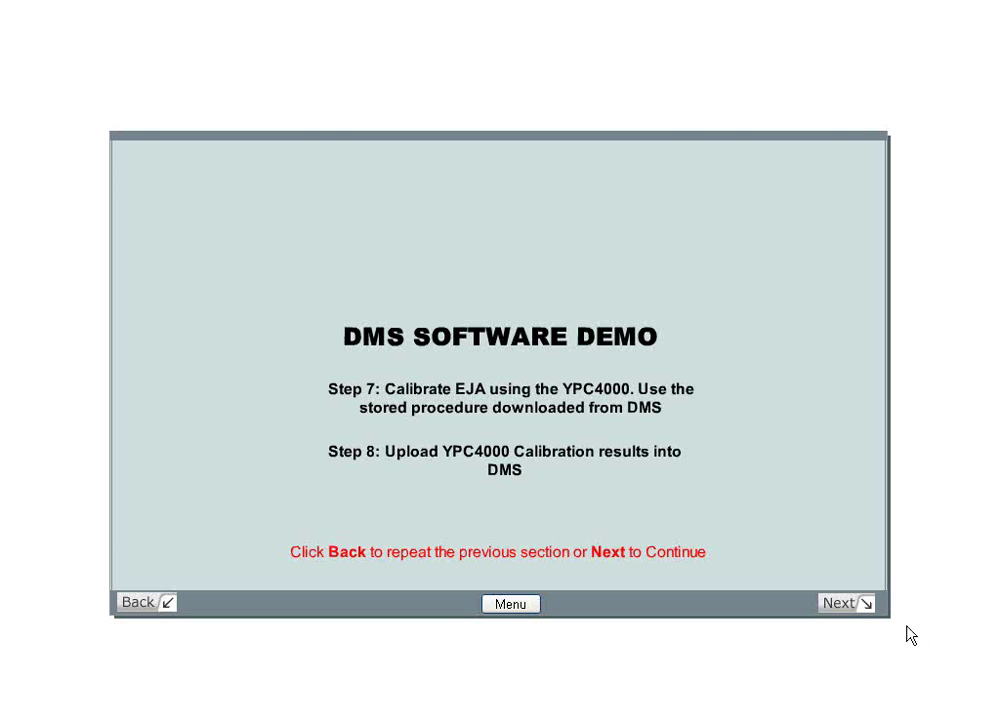
click(868, 605)
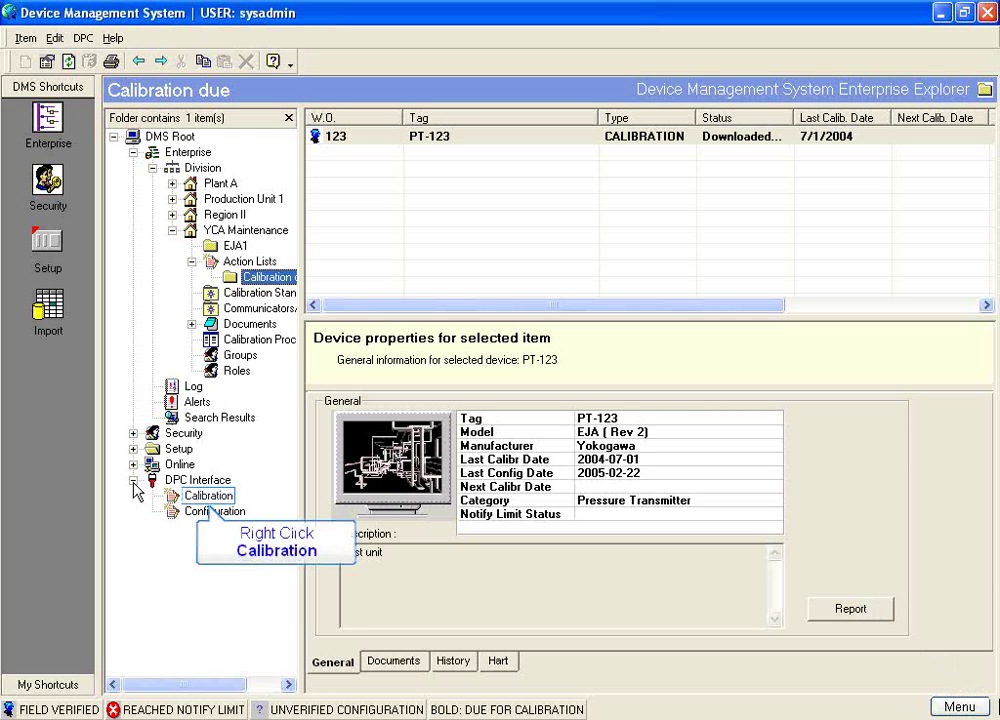
right_click(187, 500)
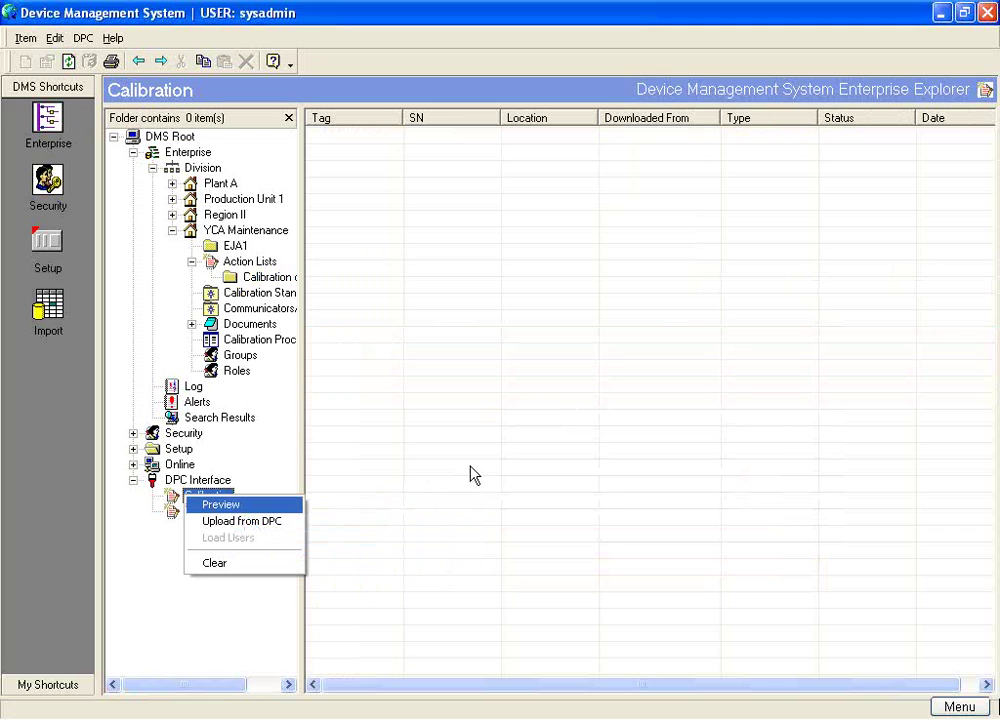
key(Return)
click(508, 421)
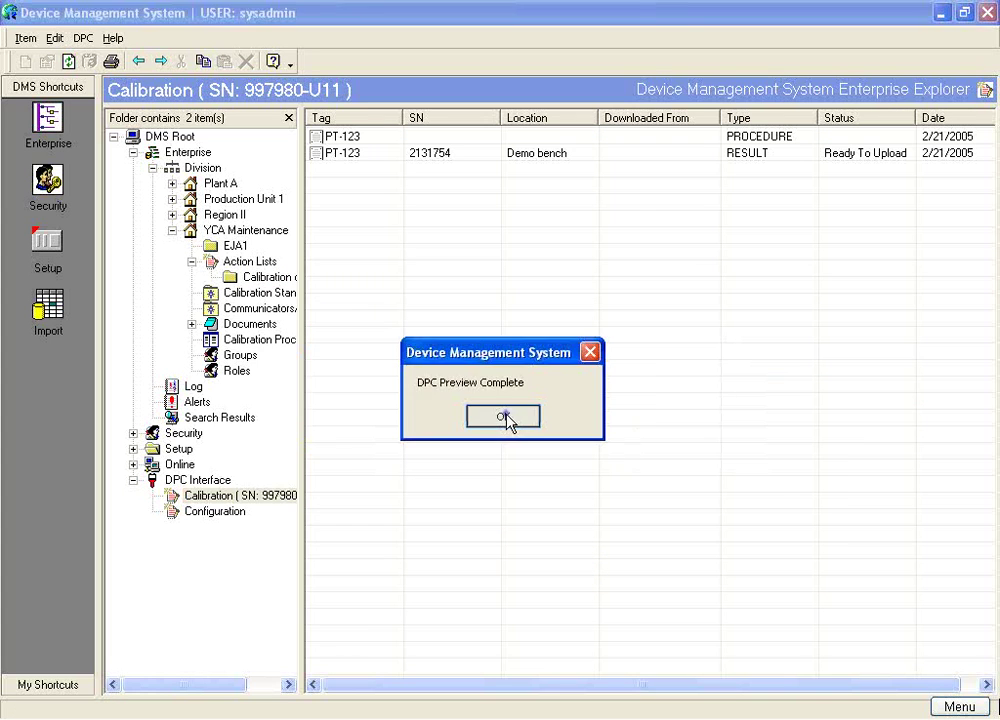
click(508, 421)
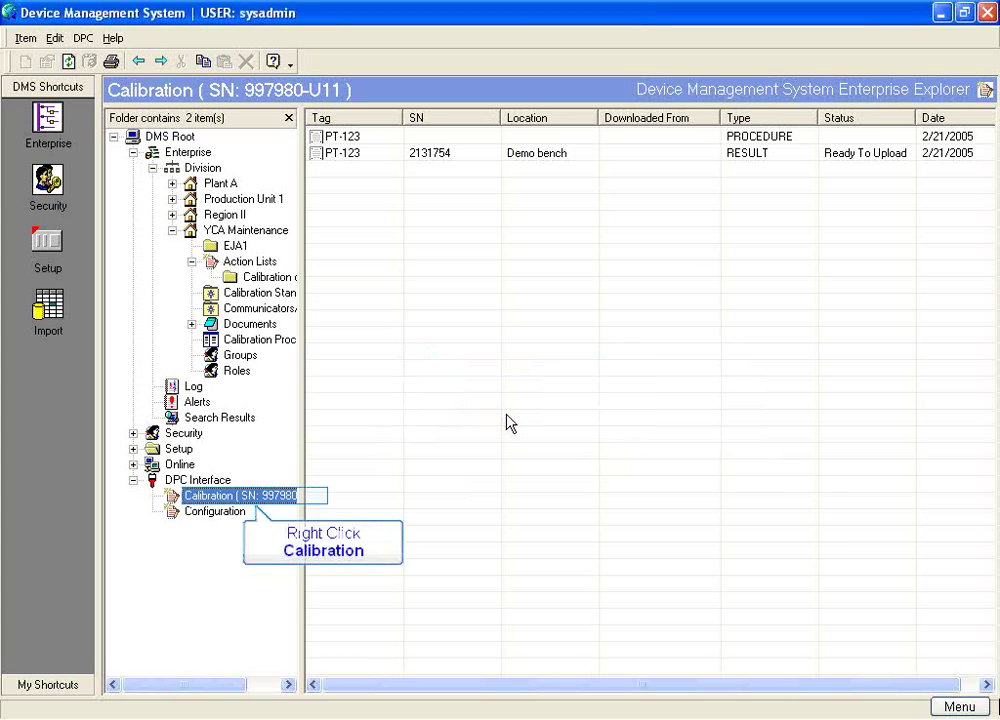
Step: Upload PT-123's calibration results from the DPC with service reason New Installation, and clear the calibration results and procedures from the DPC
right_click(177, 497)
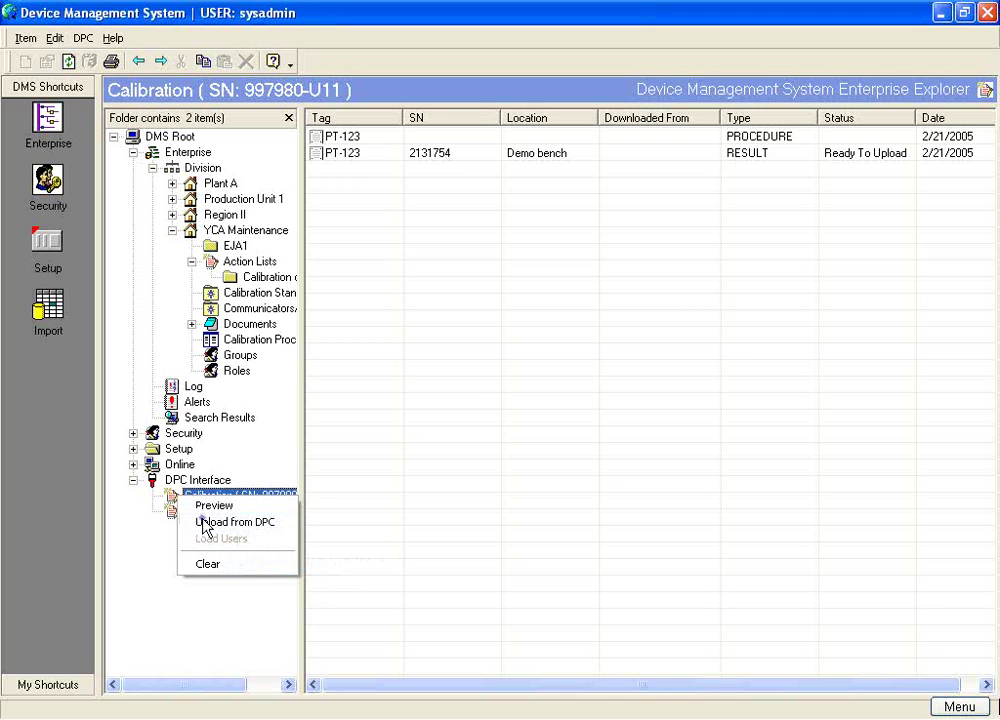
click(150, 524)
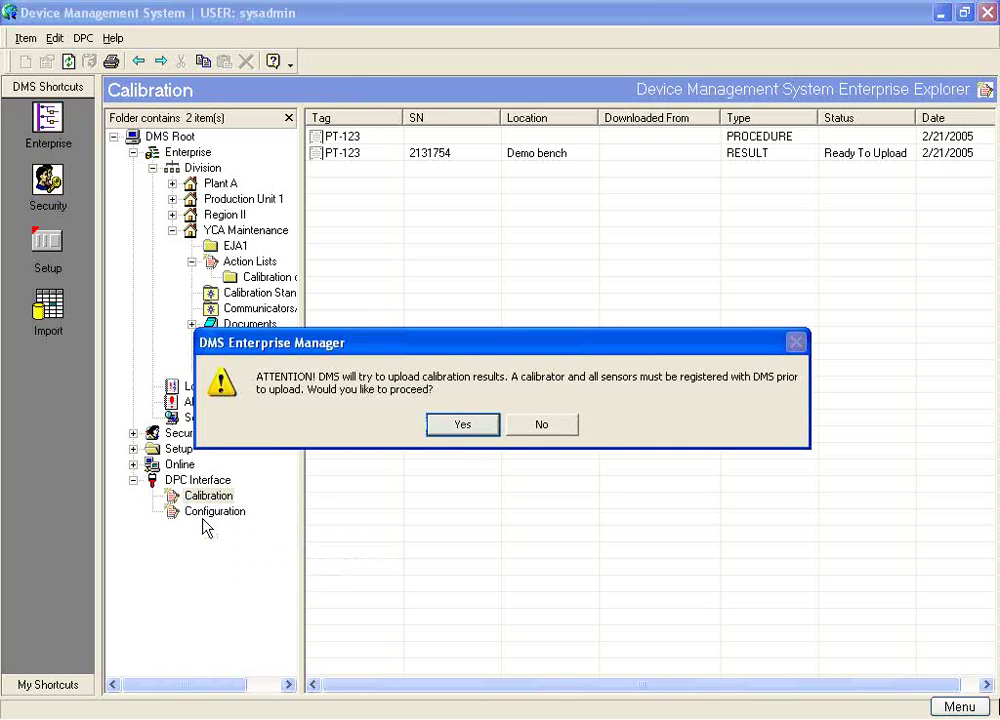
click(463, 430)
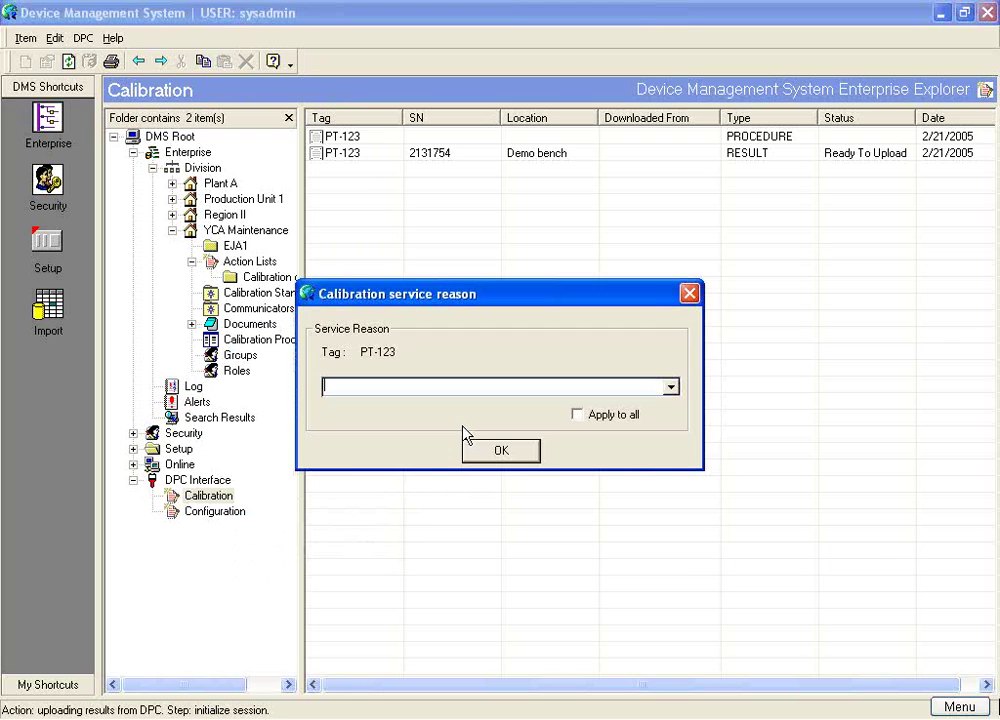
click(672, 388)
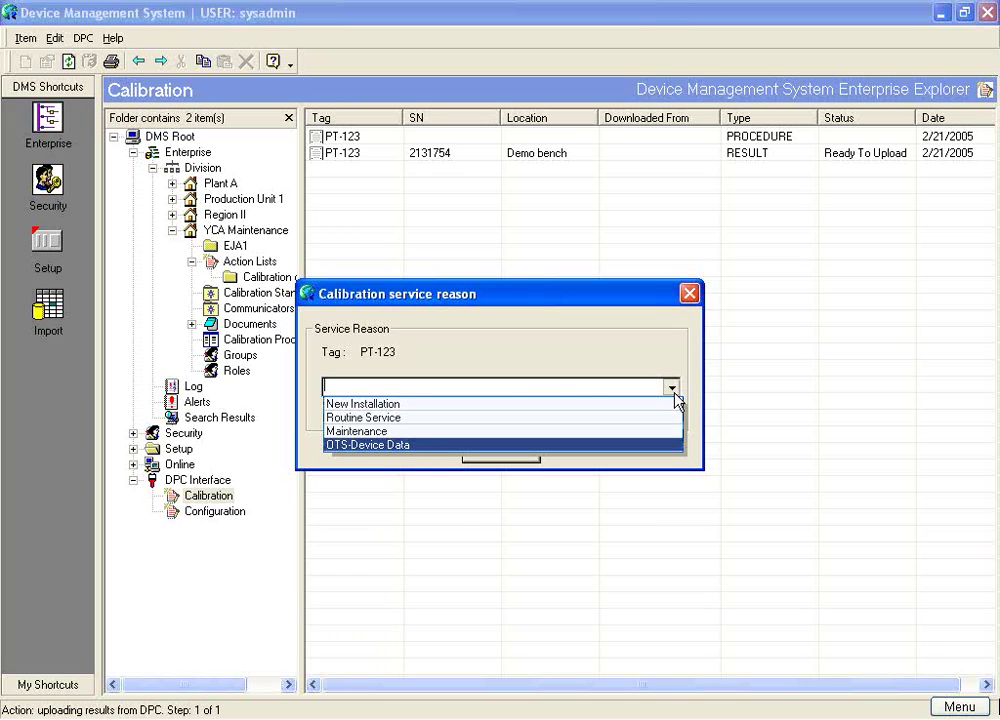
click(476, 404)
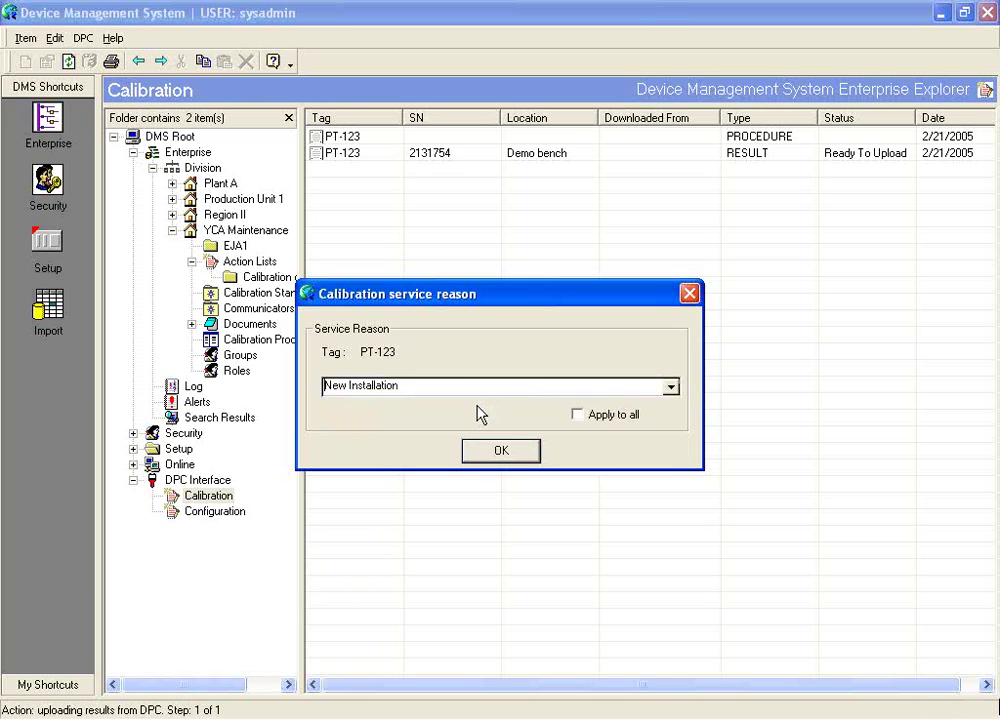
click(505, 452)
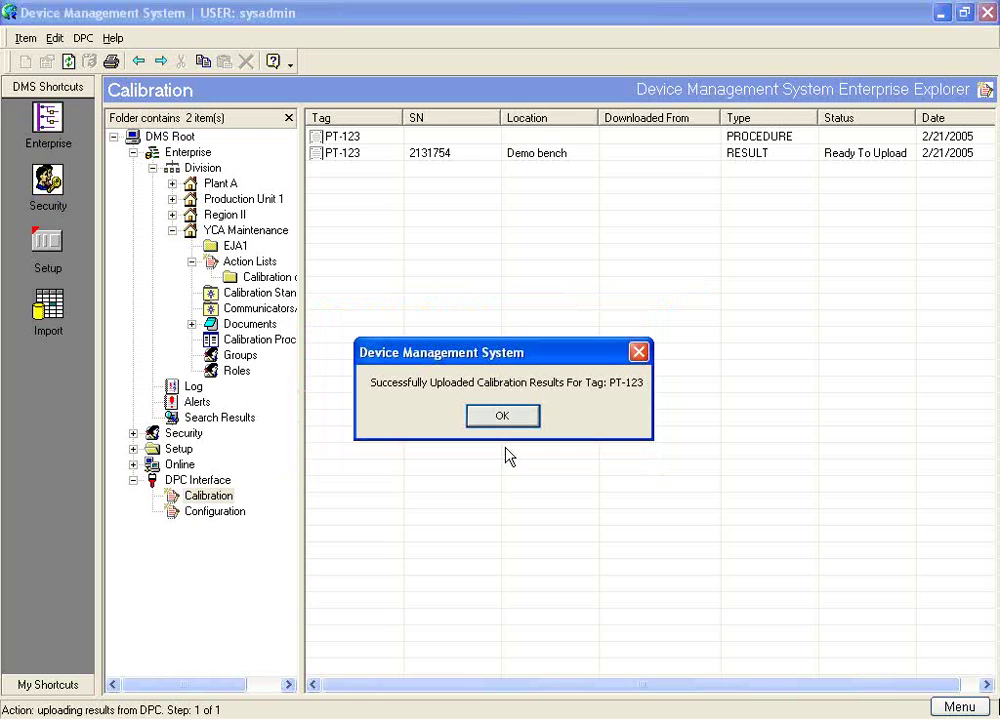
click(504, 428)
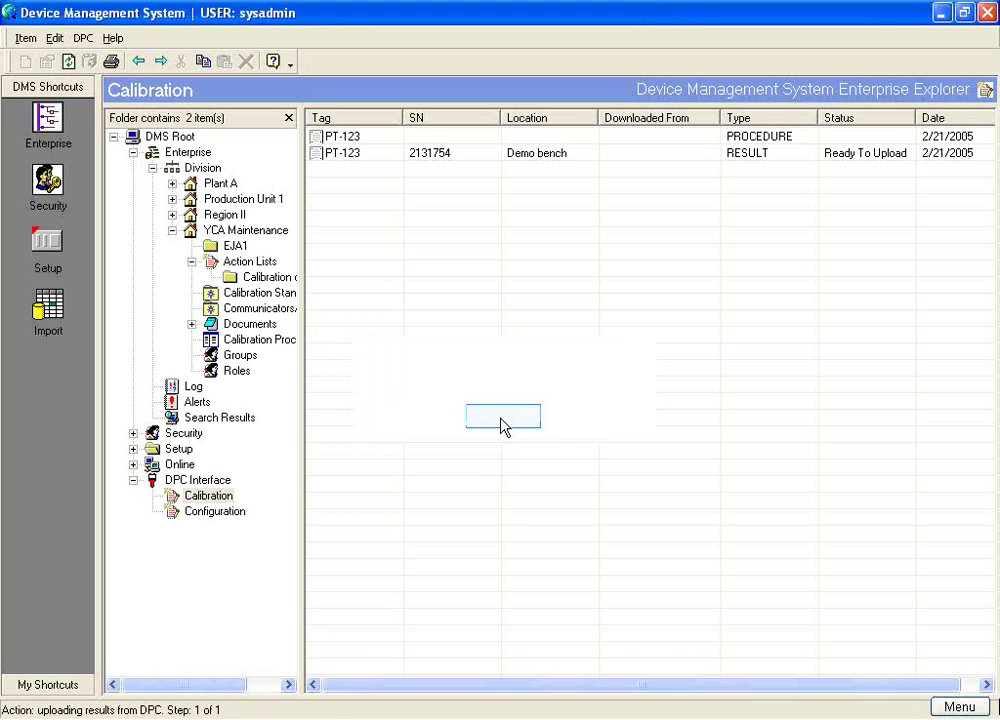
click(504, 427)
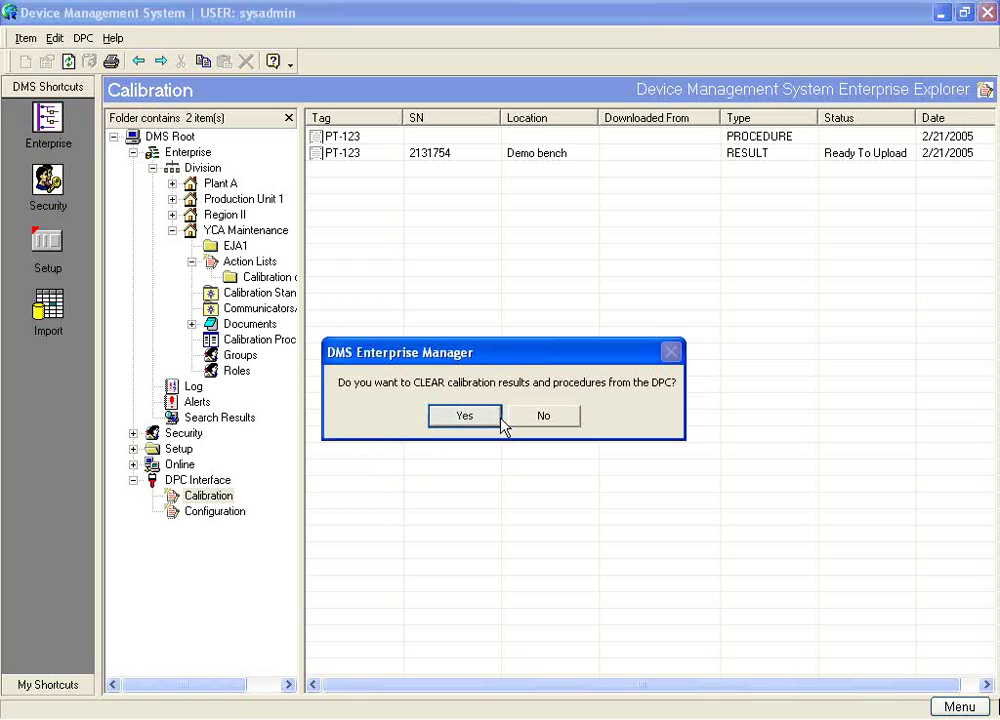
click(465, 417)
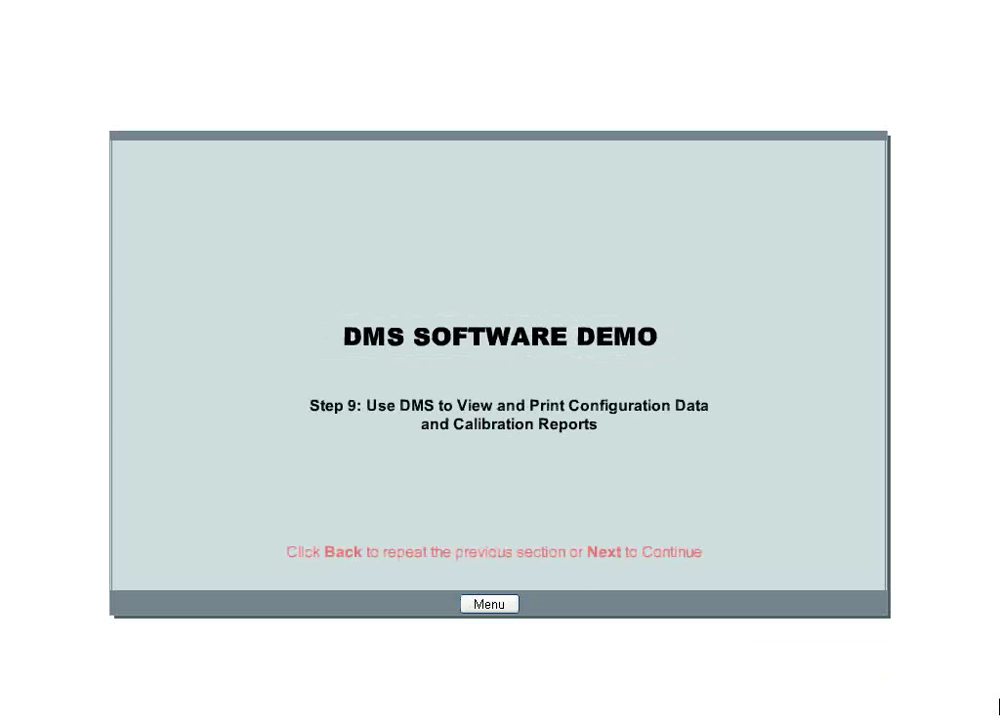
Step: Review the configuration record in the history of PT-123 in the EJA1 folder and generate its configuration report
click(866, 603)
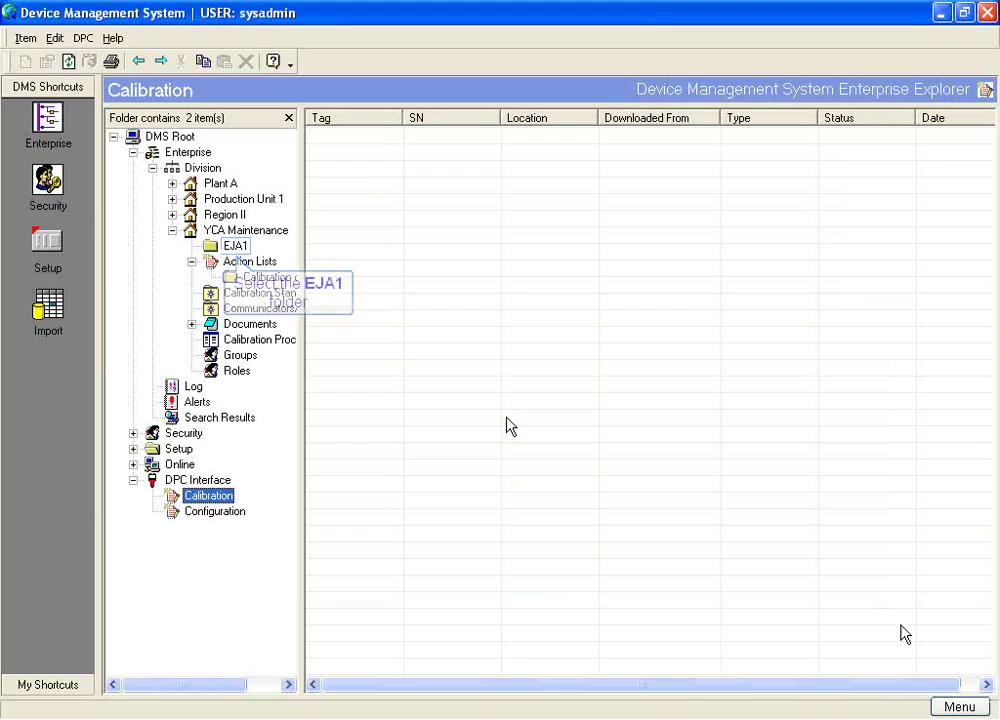
click(218, 248)
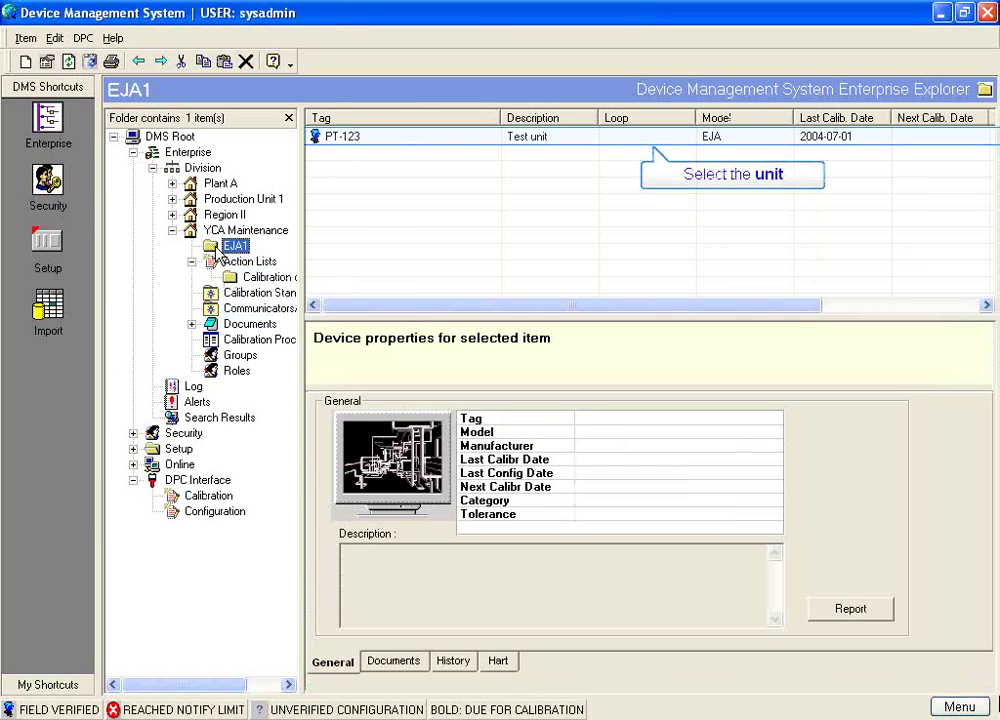
click(346, 137)
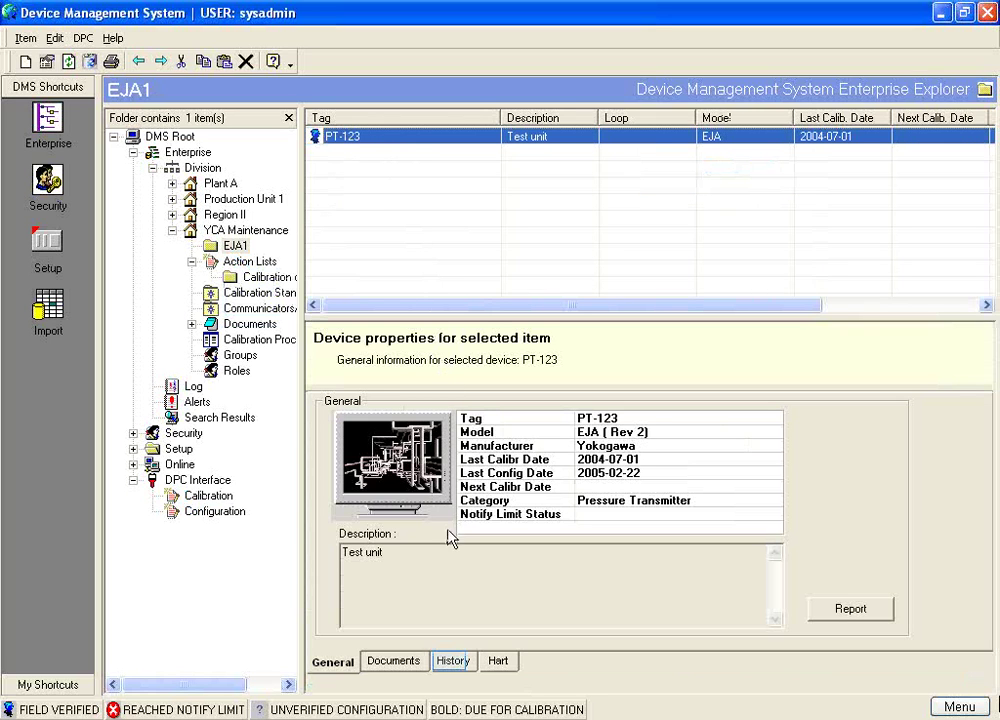
click(452, 662)
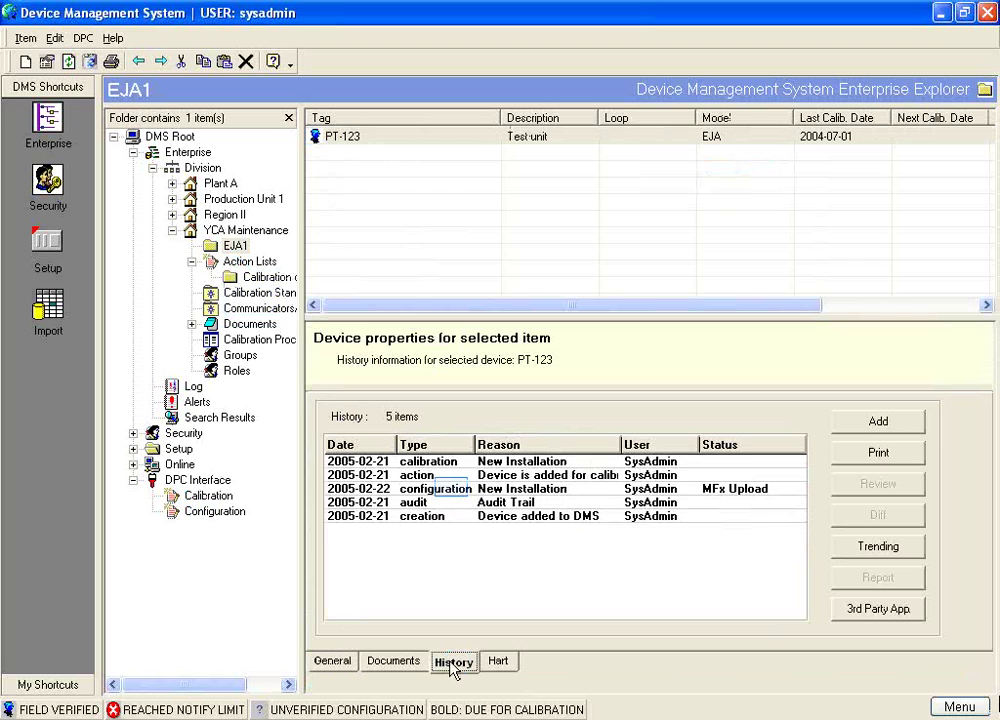
click(454, 491)
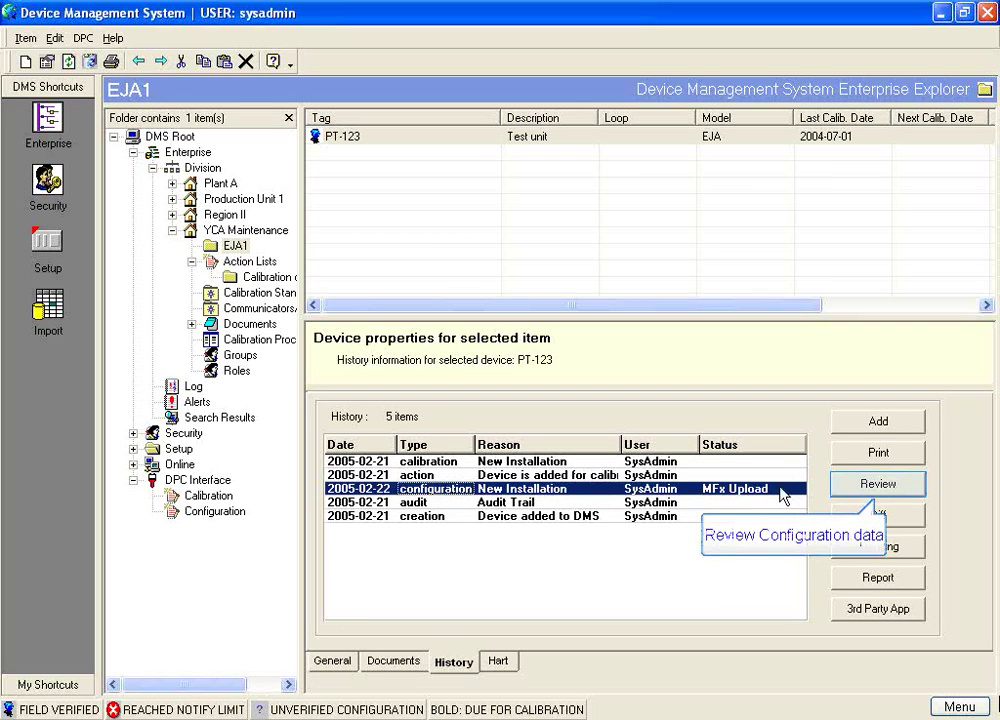
click(875, 485)
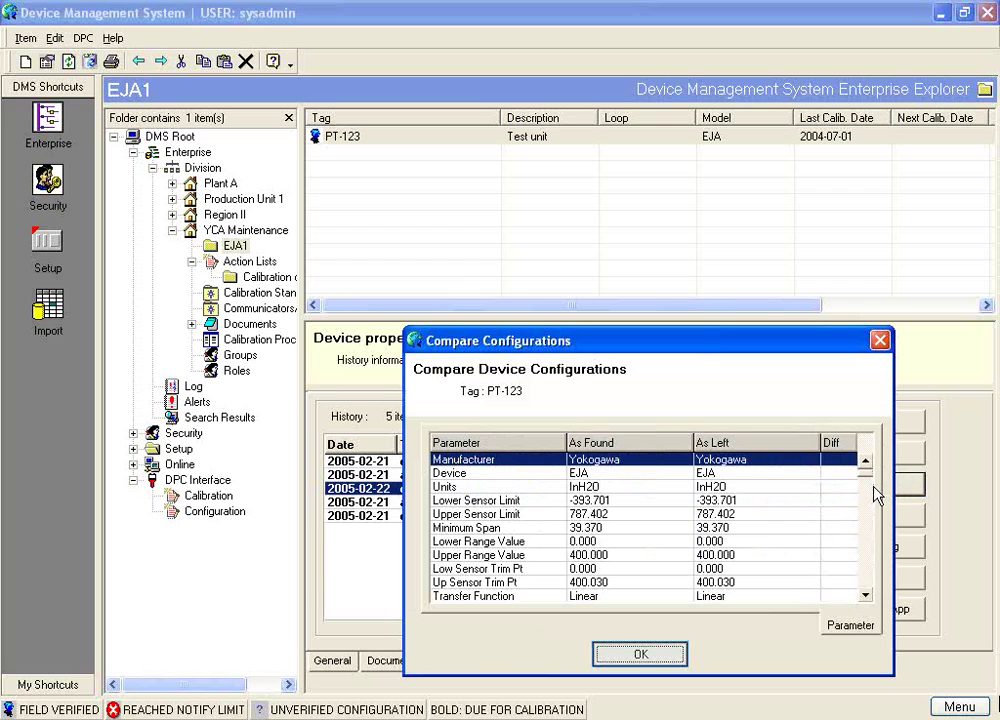
click(663, 656)
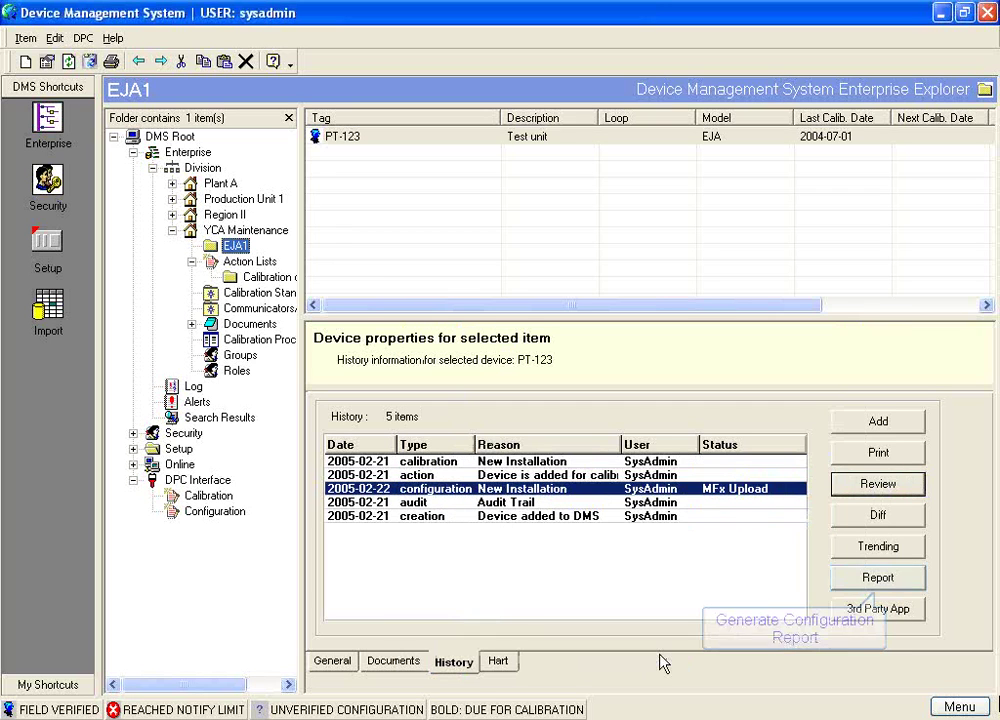
click(882, 580)
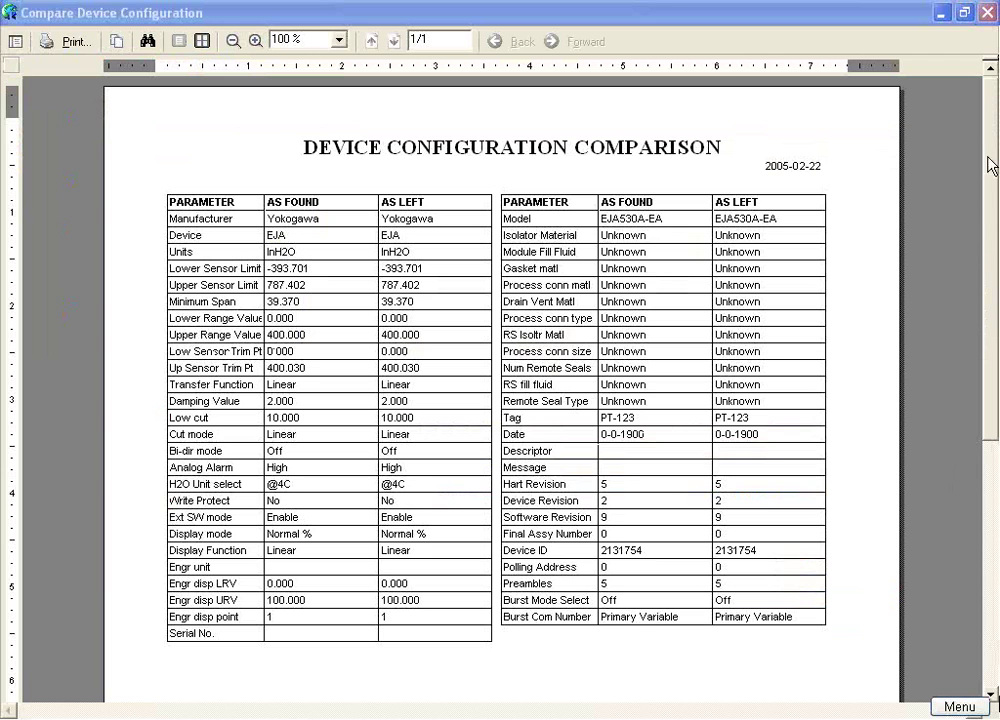
click(987, 12)
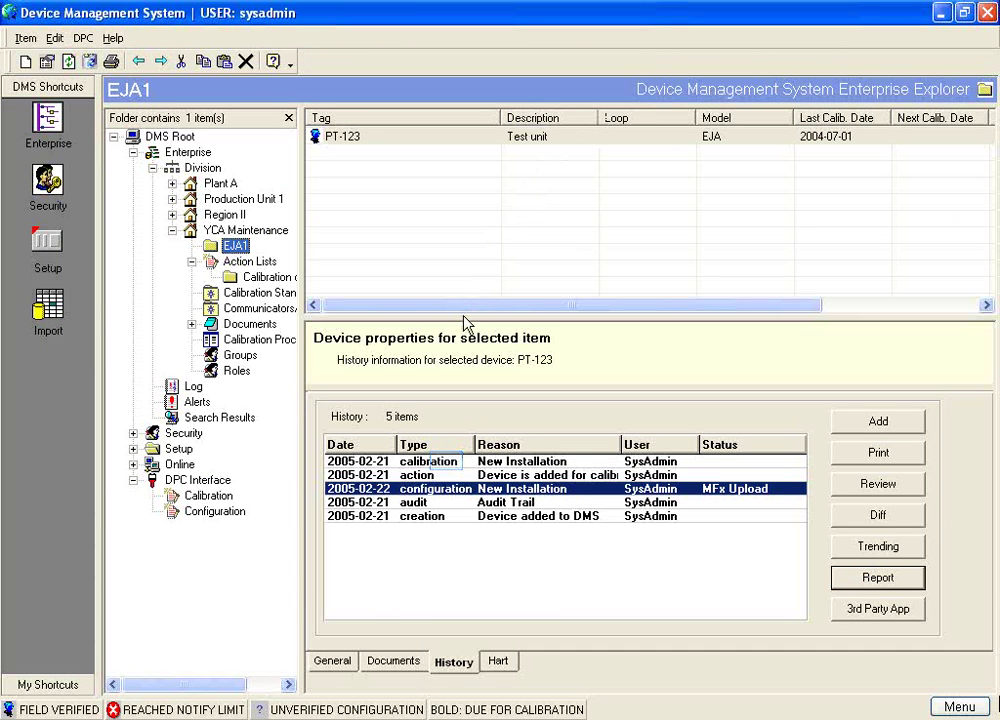
Step: Review the calibration record in PT-123's history and view its generated calibration report through to the end
click(449, 465)
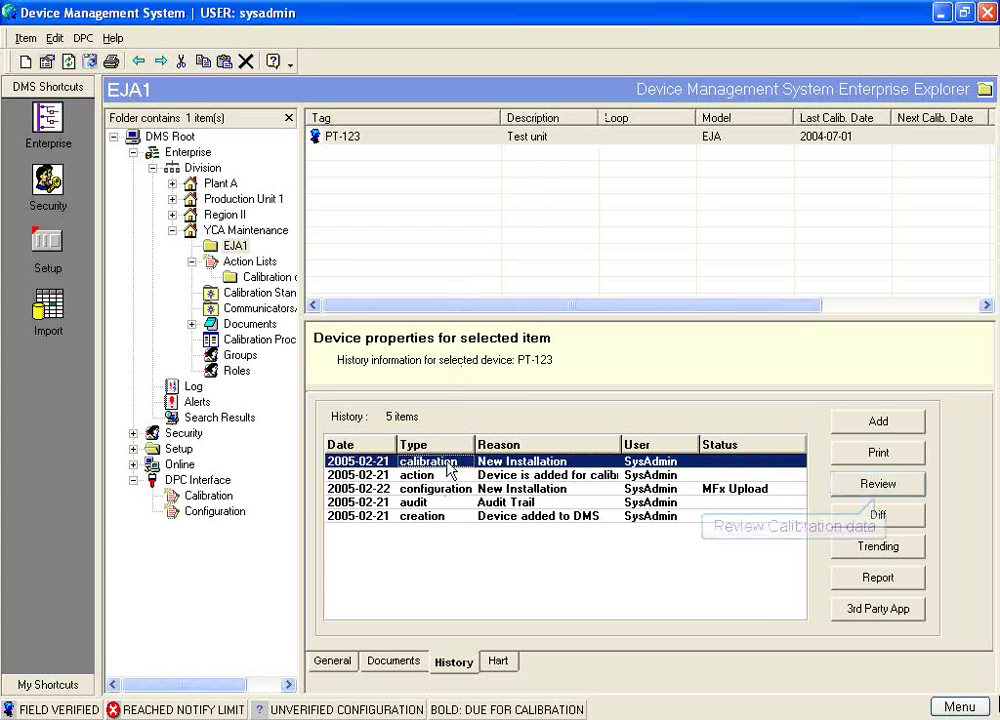
click(867, 487)
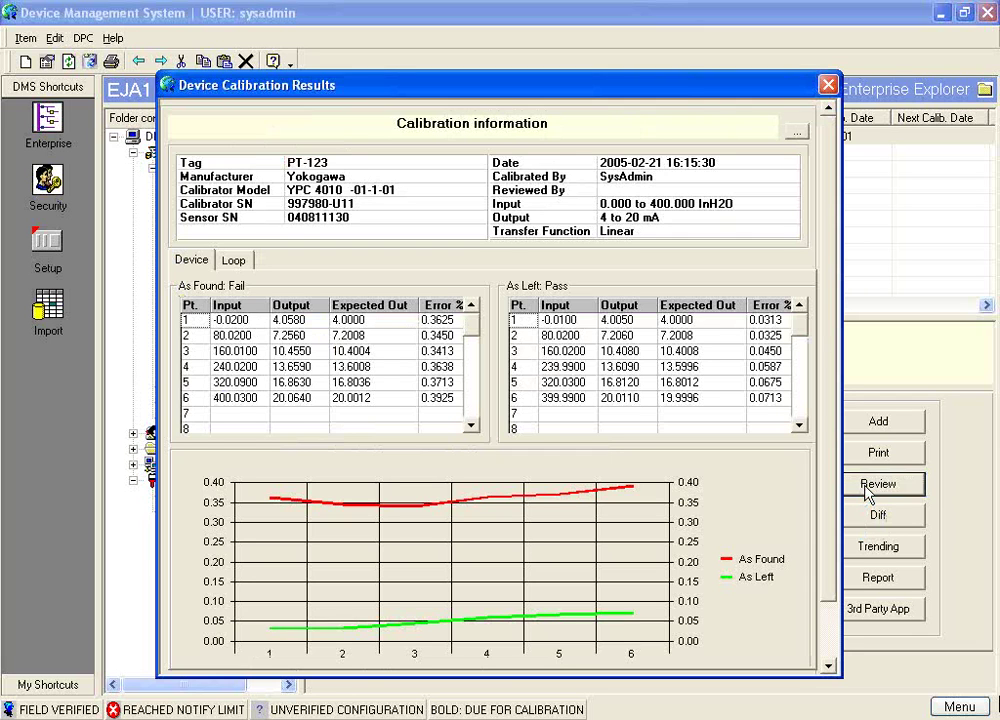
click(828, 84)
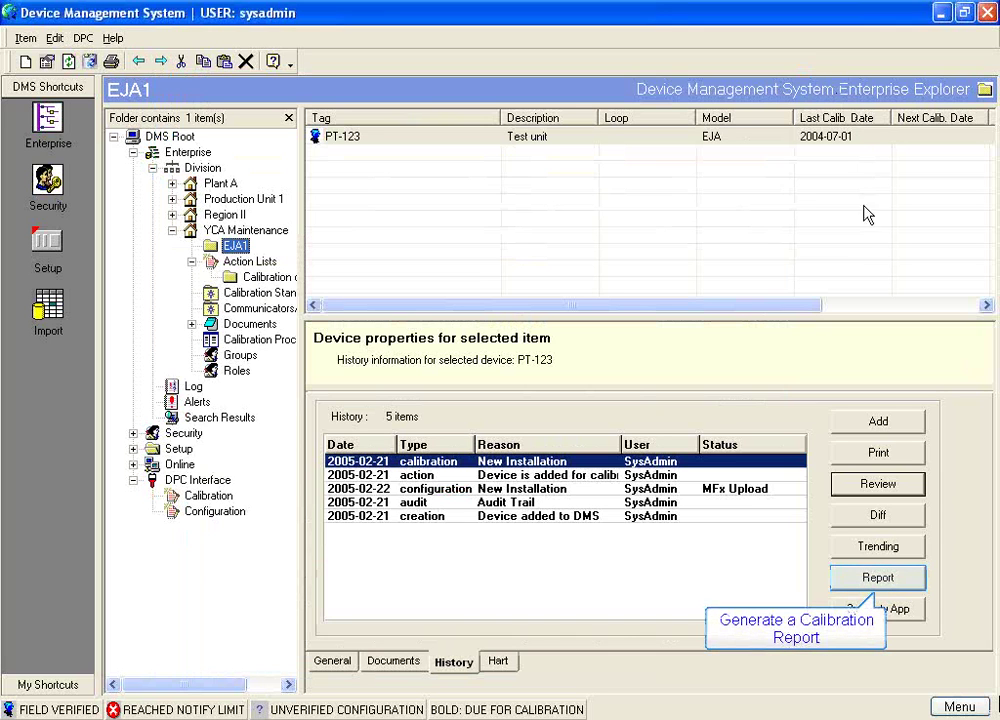
click(878, 577)
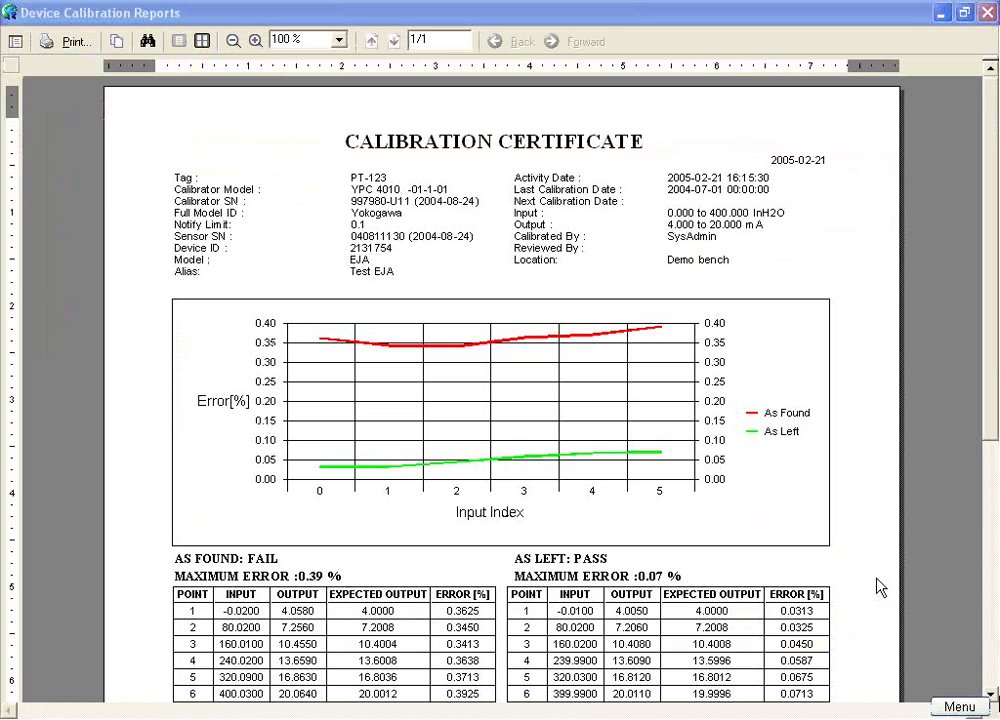
click(987, 653)
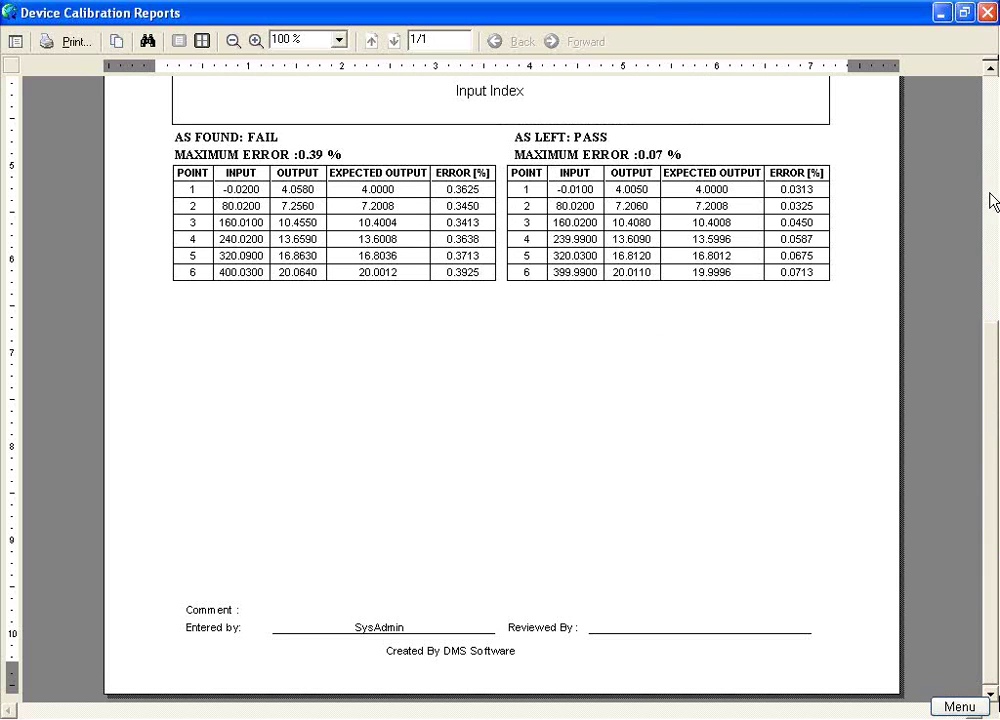
click(988, 13)
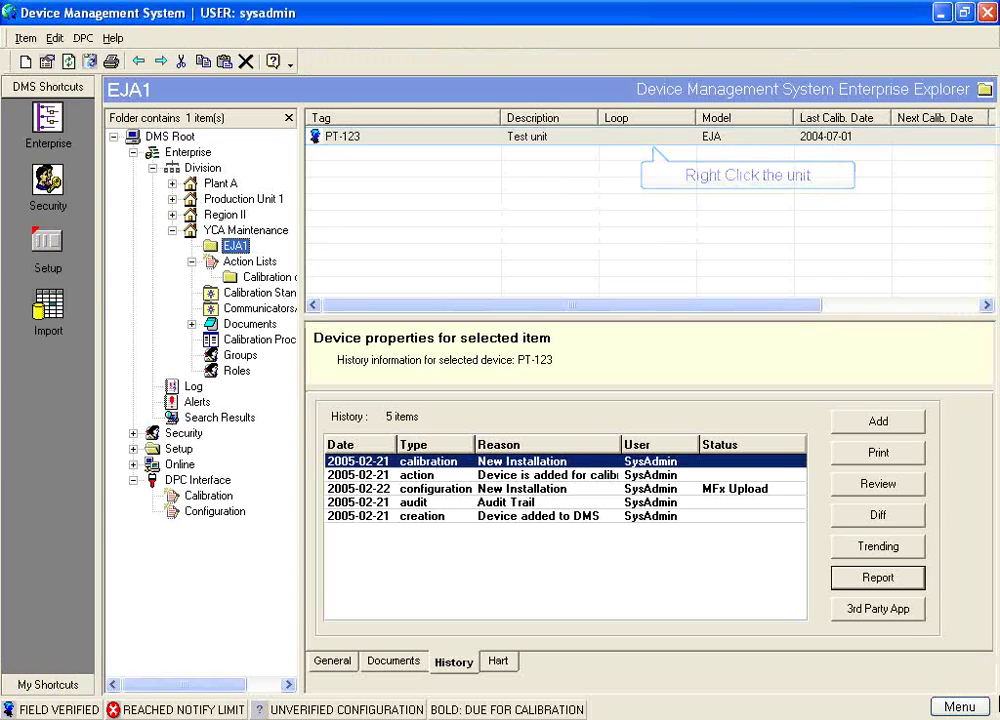
Step: Set PT-123's last calibration date to 2005-02-21 in its calibration properties and save the device update
right_click(364, 138)
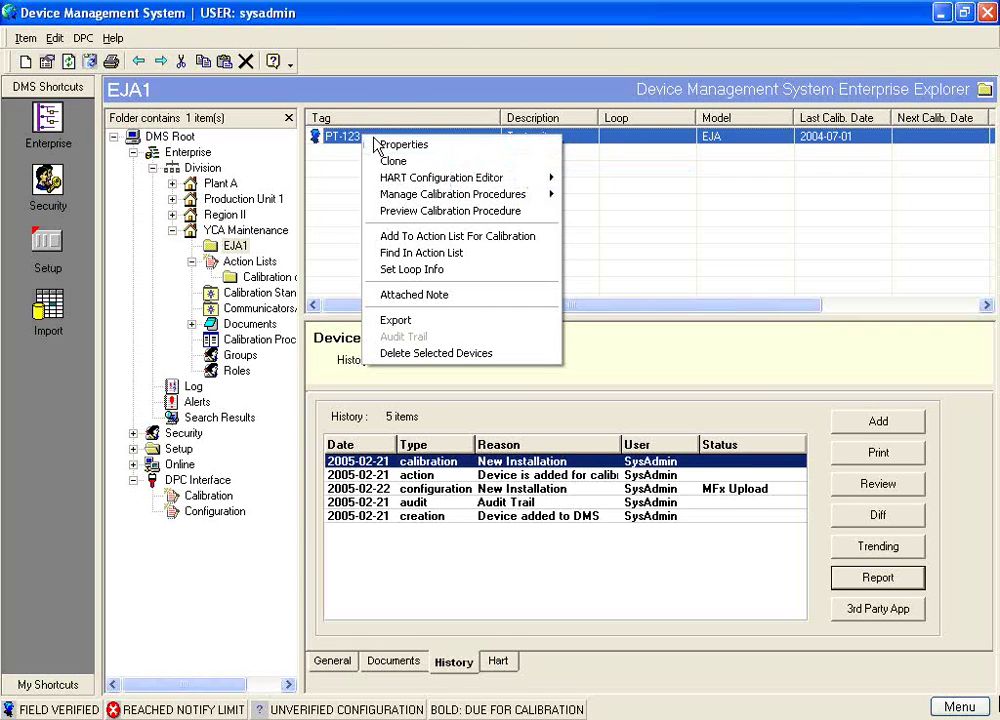
click(378, 145)
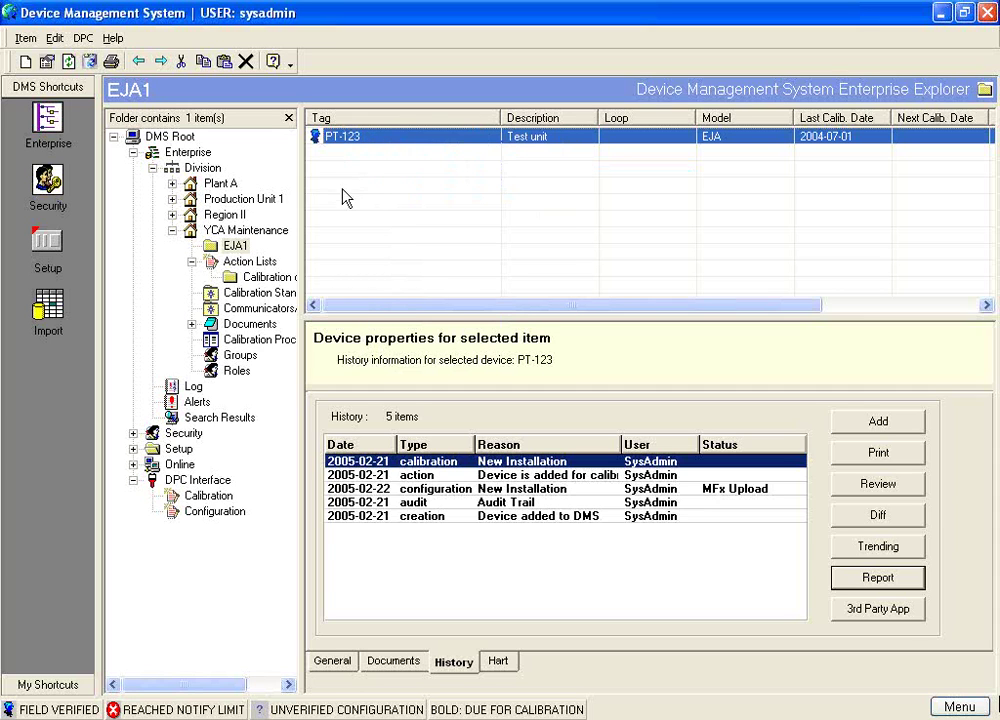
click(340, 248)
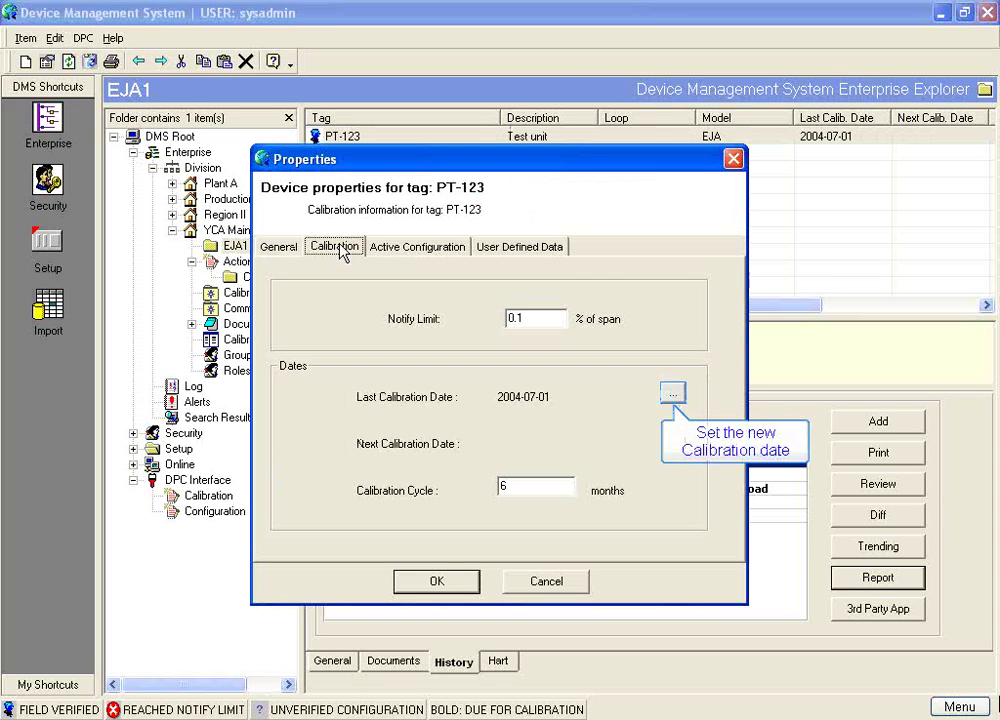
click(672, 394)
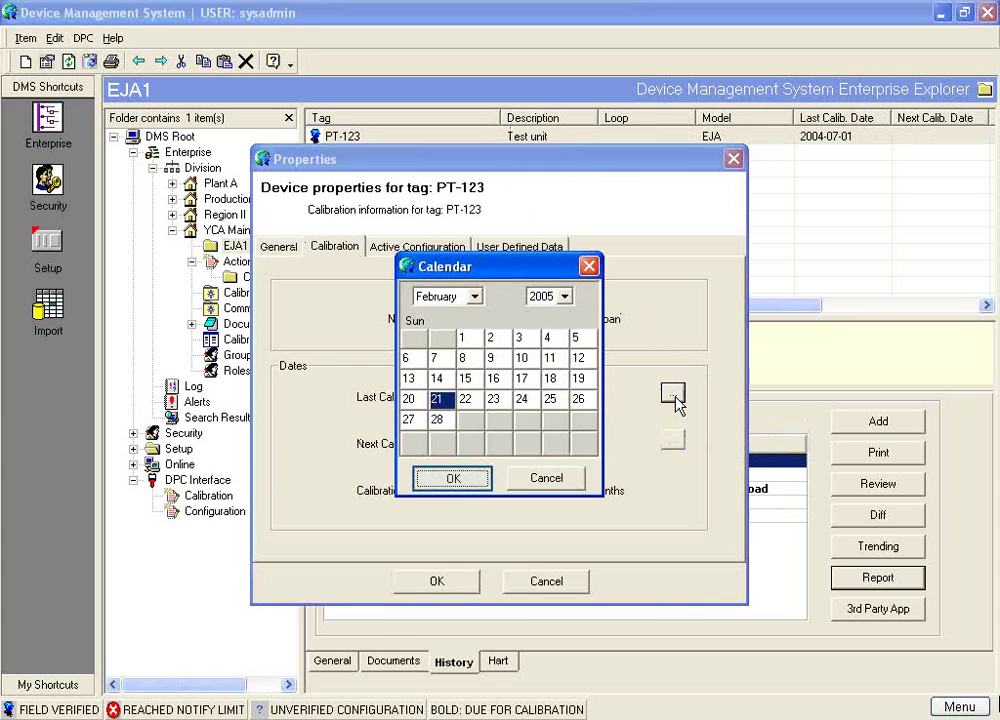
click(453, 479)
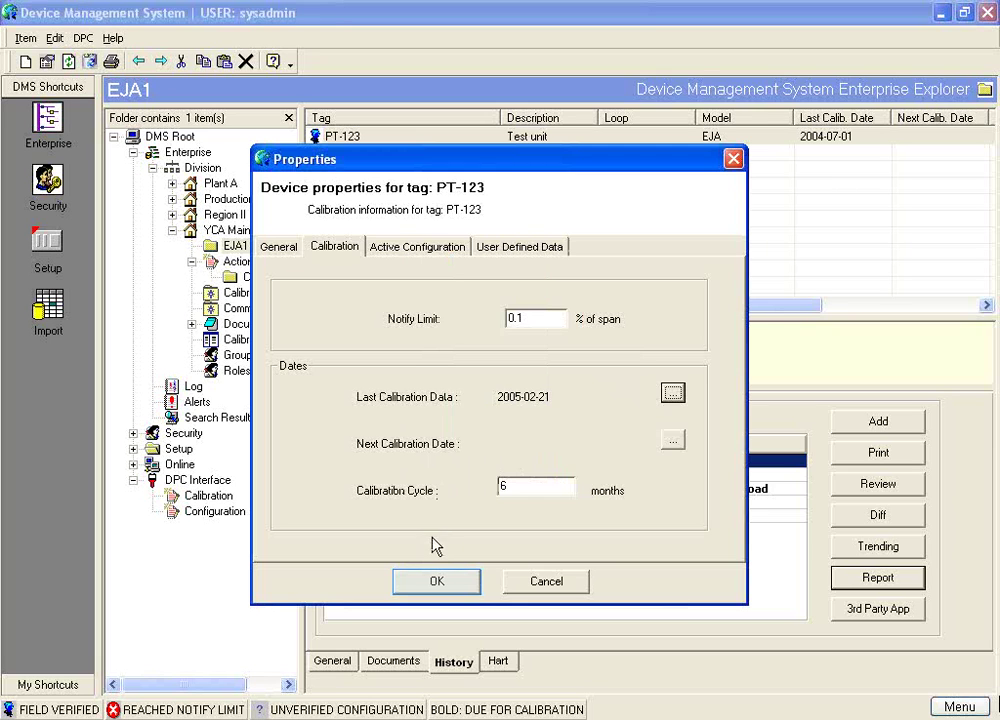
click(436, 584)
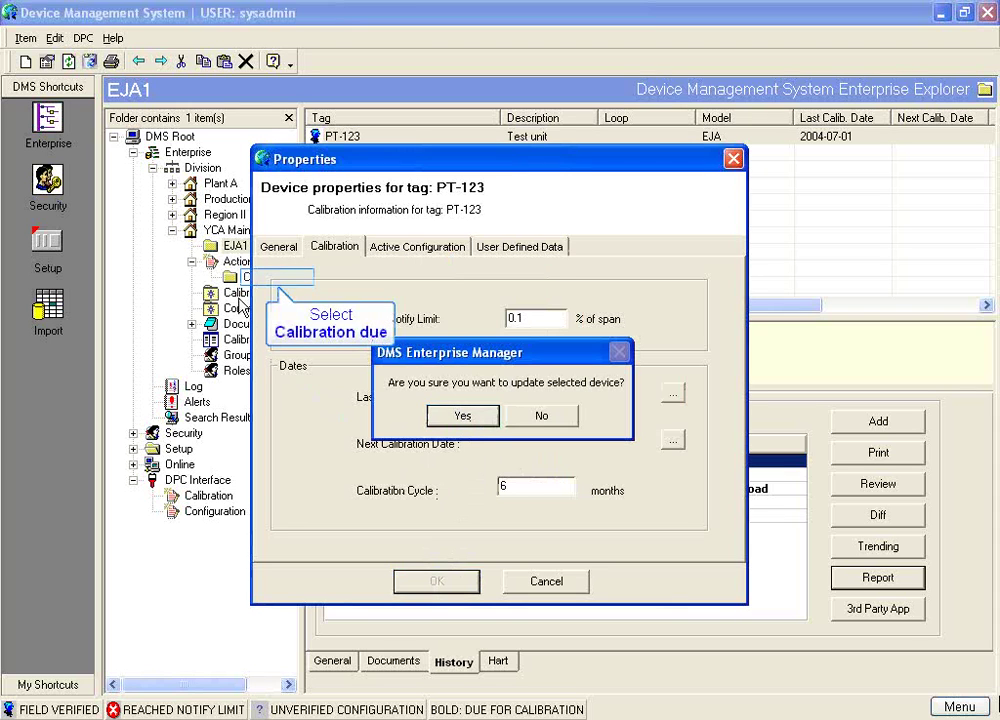
Step: Remove the PT-123 work order item from the Calibration due action list
click(241, 280)
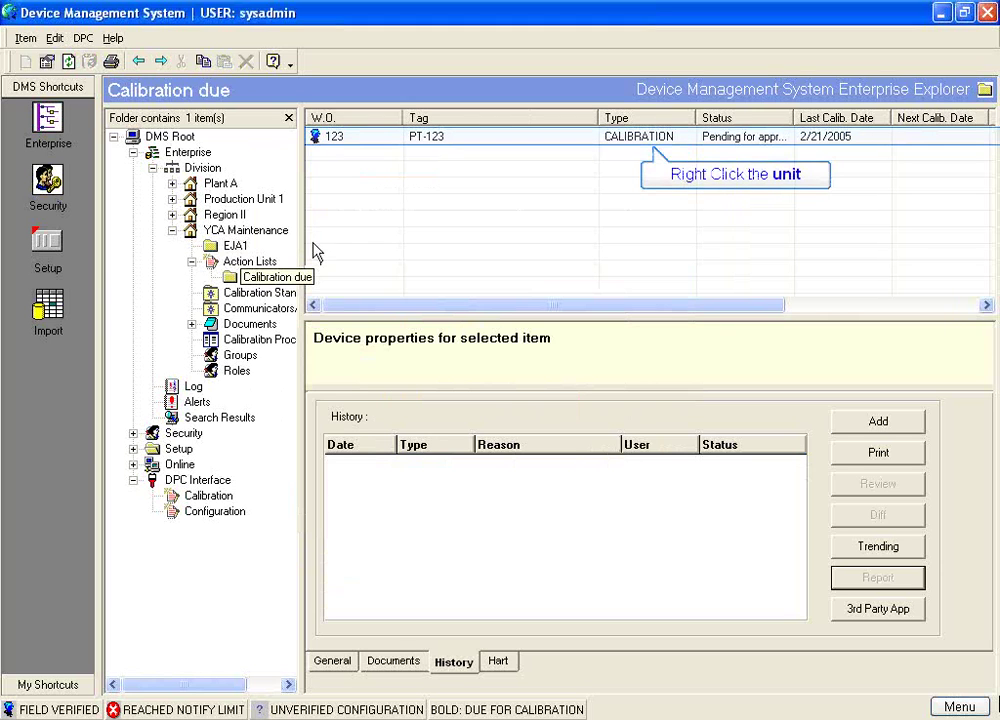
right_click(341, 145)
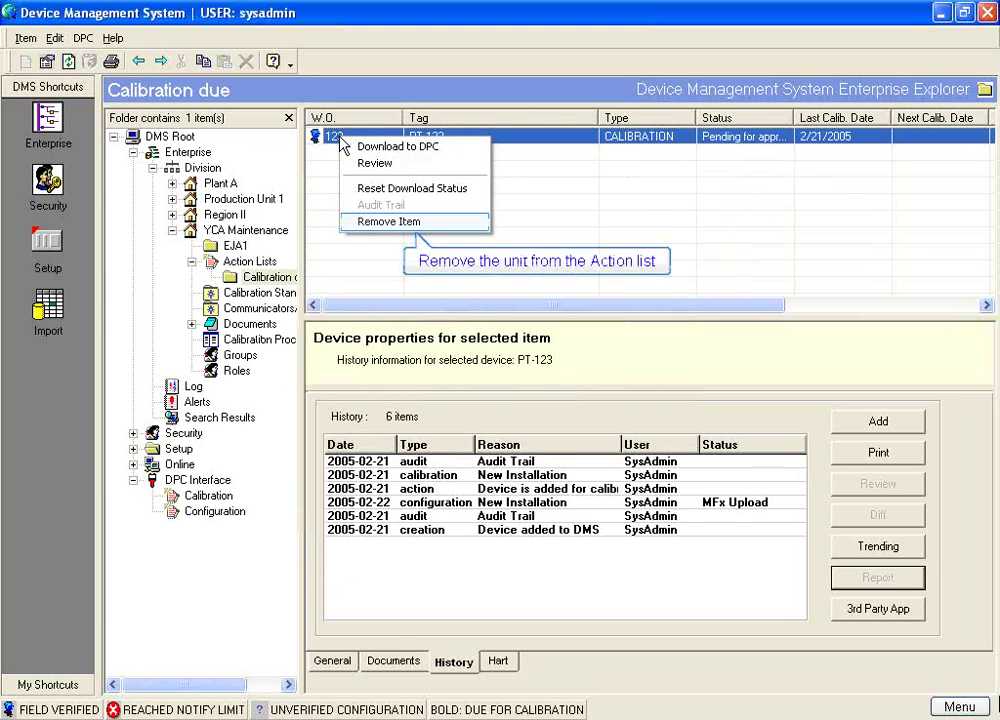
click(367, 222)
click(462, 413)
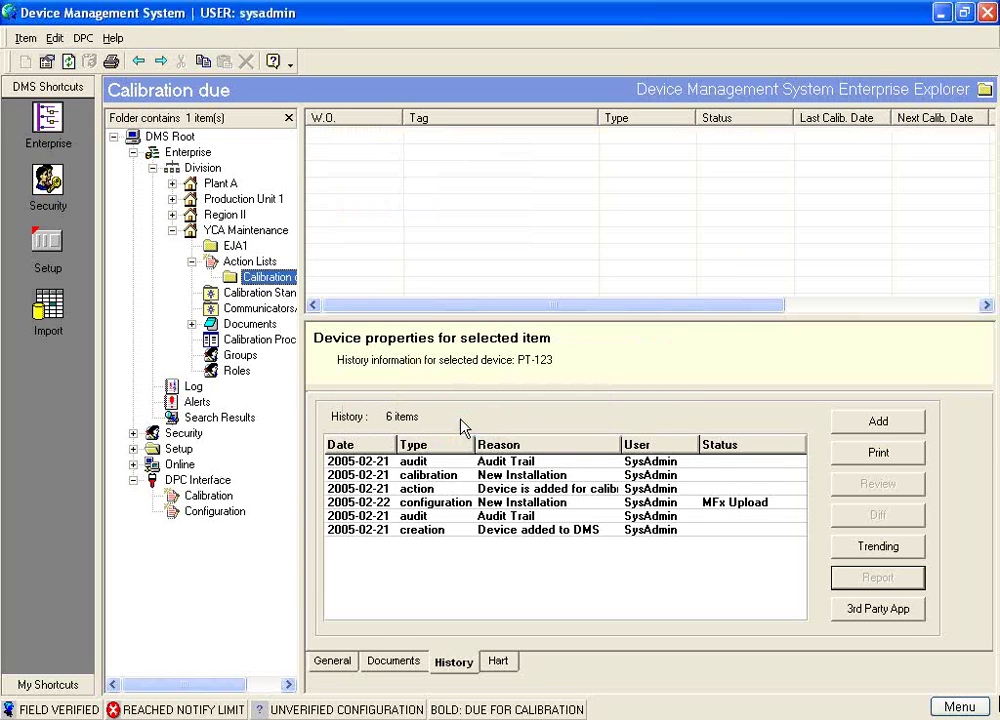